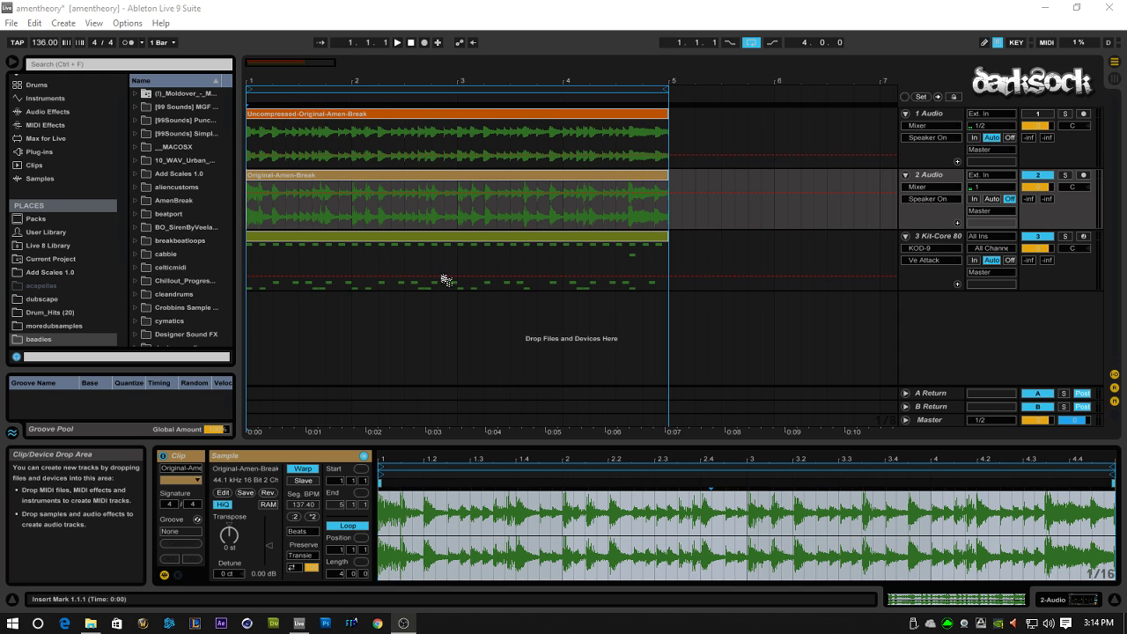
- Select the uncompressed break clip and deactivate the Original-Amen-Break and Kit-Core 808 tracks
left_click(447, 121)
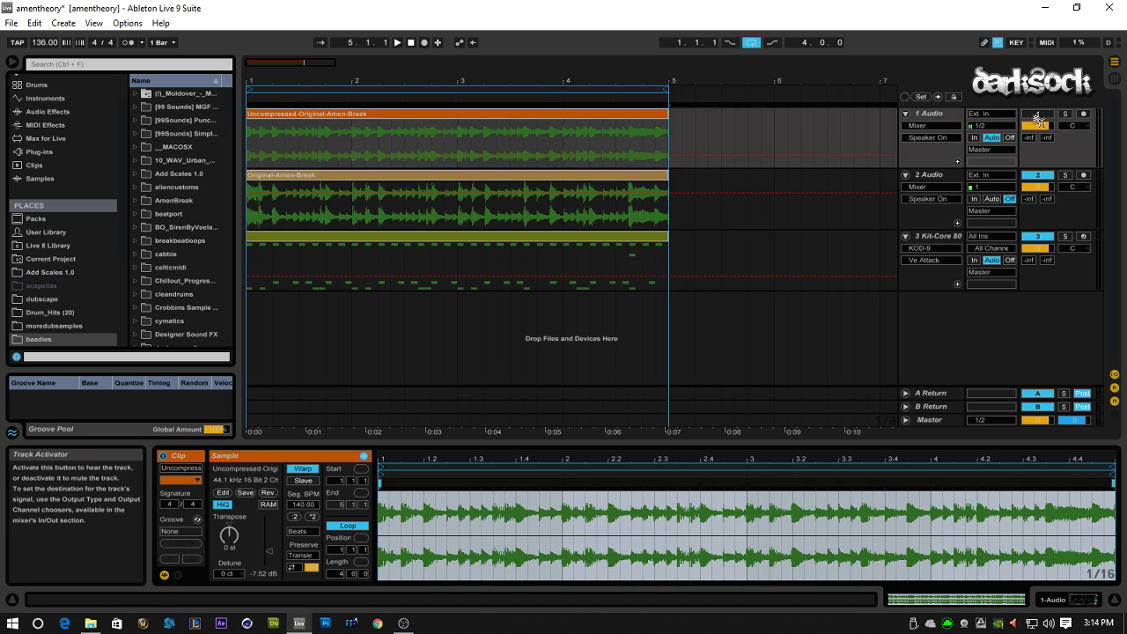
left_click(1035, 178)
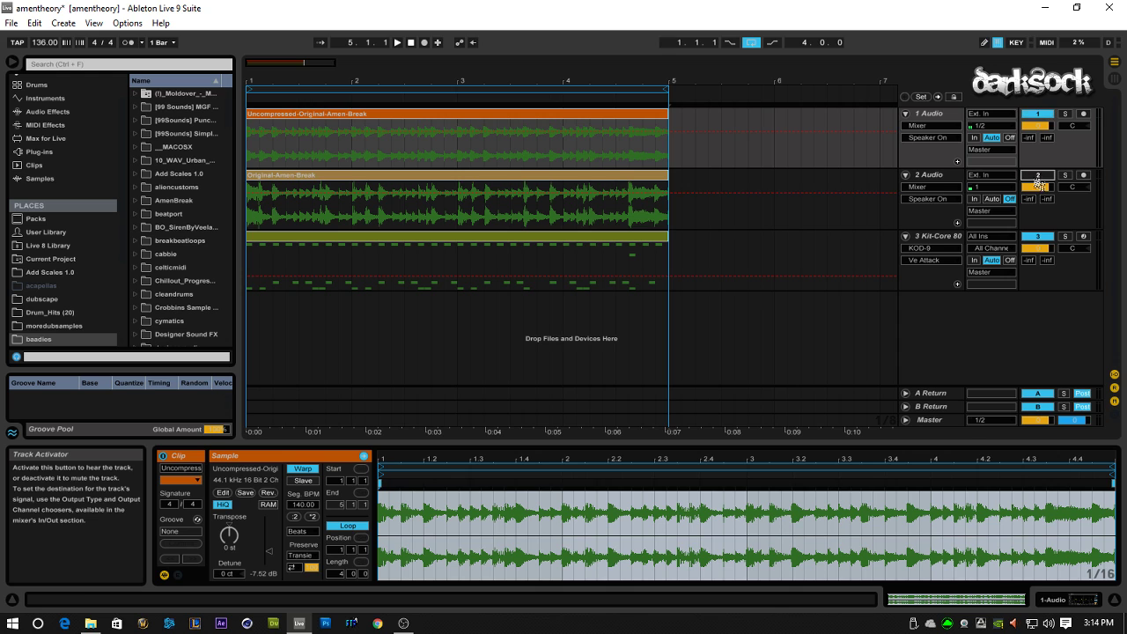
left_click(1036, 236)
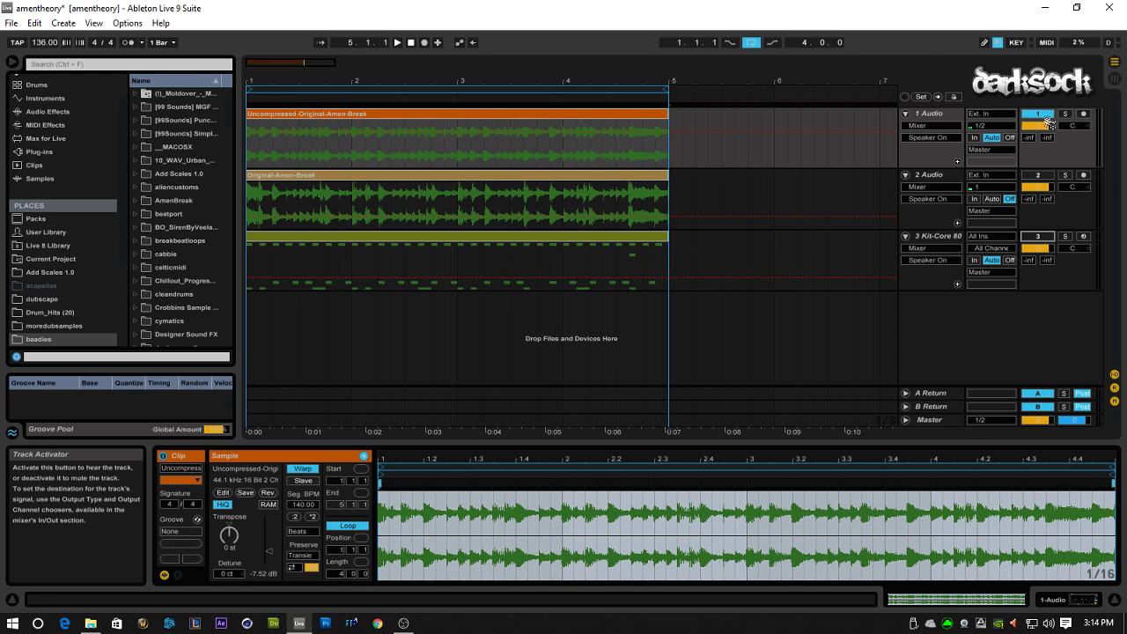
- Zoom the arrangement out to bar 7 and play the uncompressed break from the start
left_click(556, 80)
left_click_drag(556, 80, 550, 81)
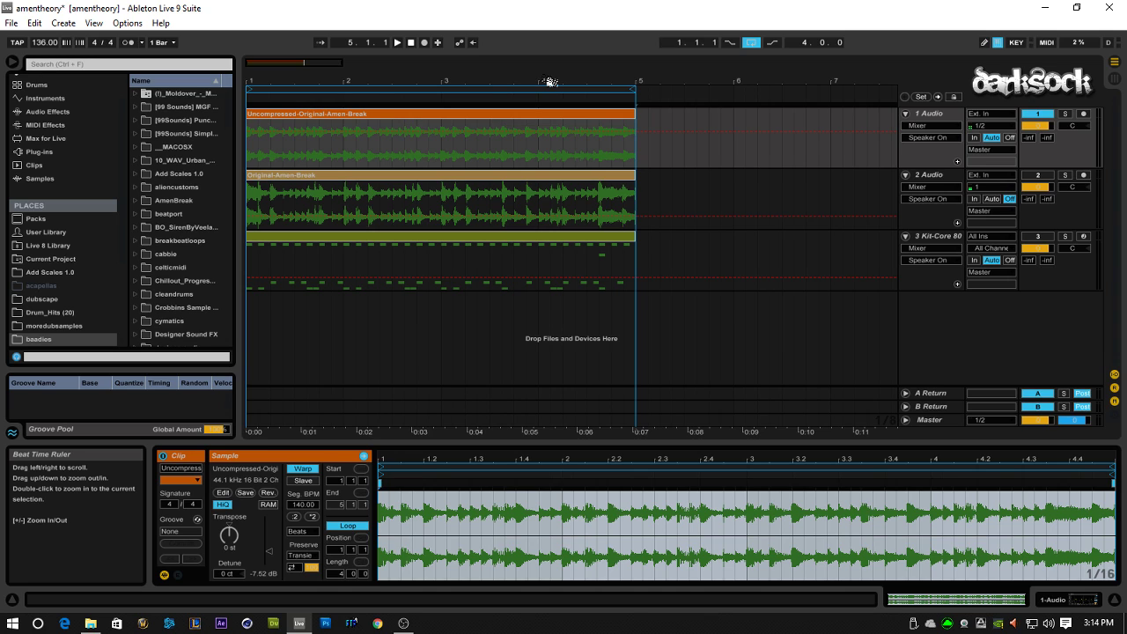
left_click(409, 44)
left_click(398, 43)
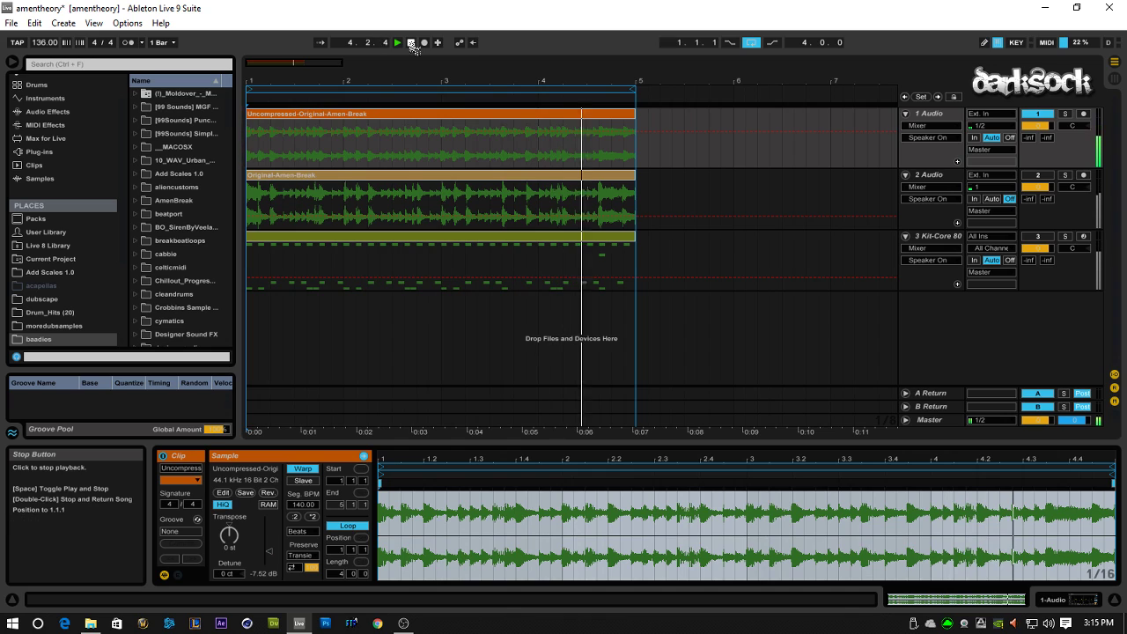
left_click(411, 44)
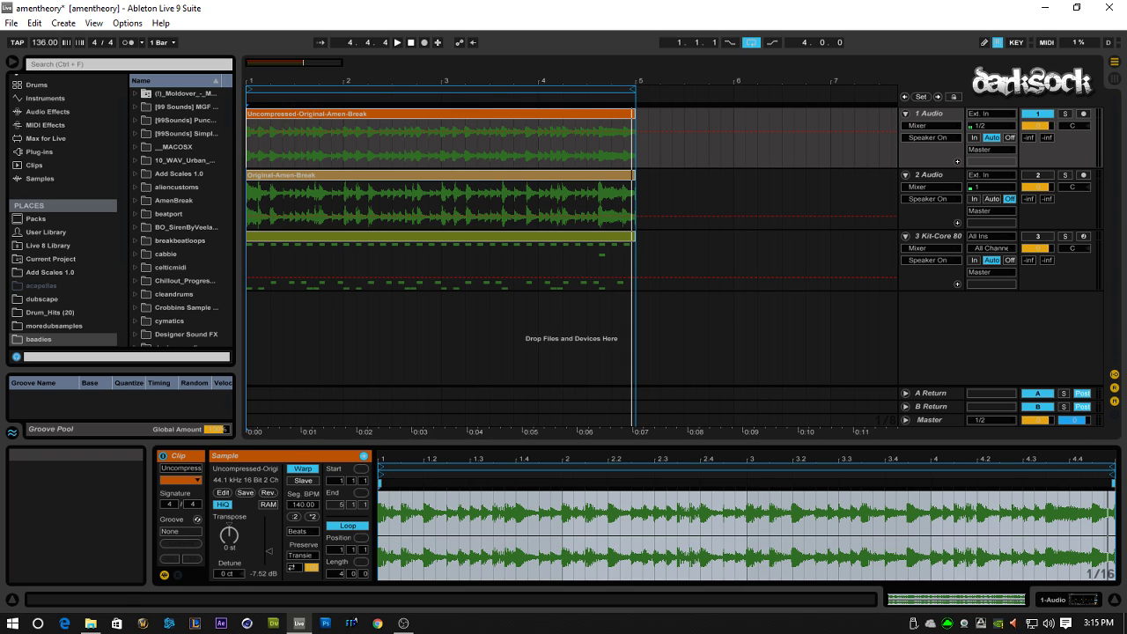
- Switch off track 1's EQ Eight and play the break without it
double_click(929, 114)
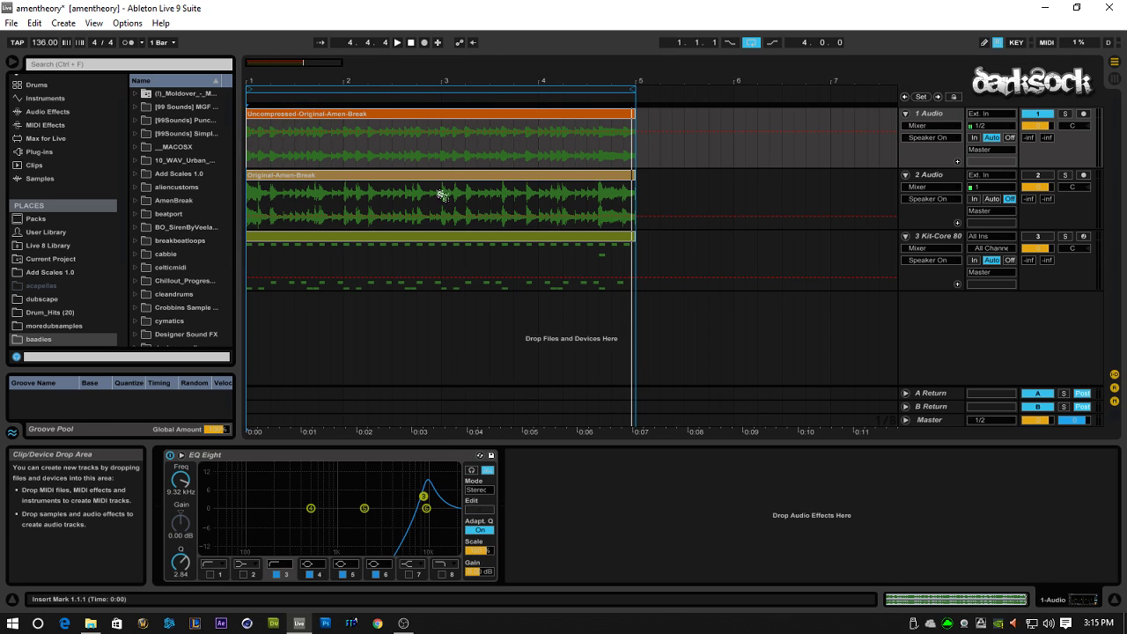
left_click(170, 454)
left_click(275, 98)
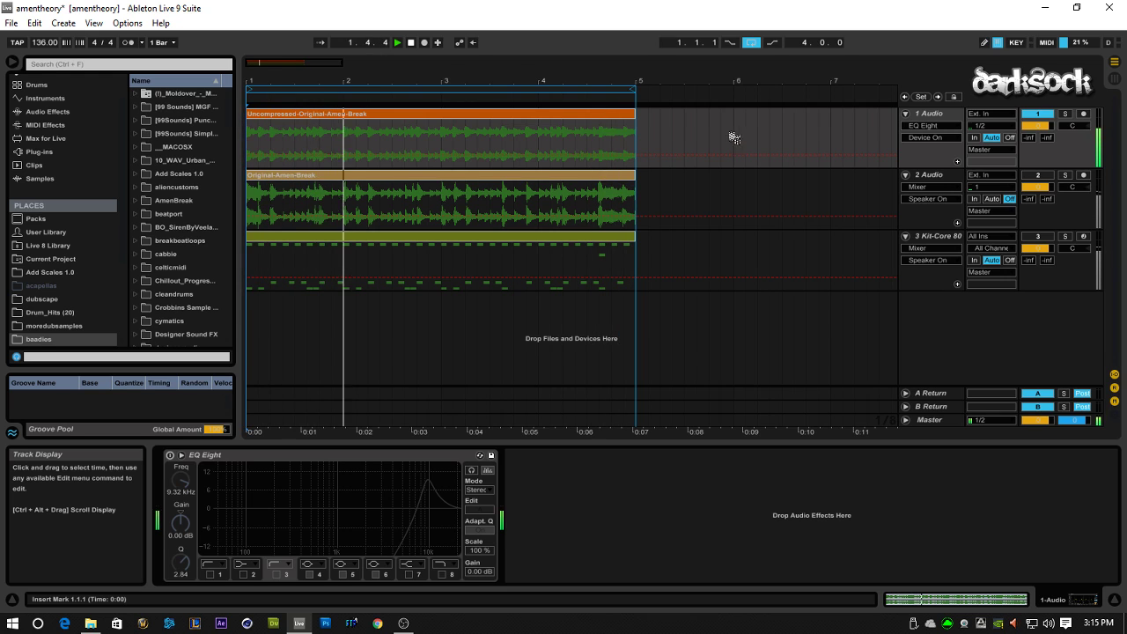
left_click(411, 47)
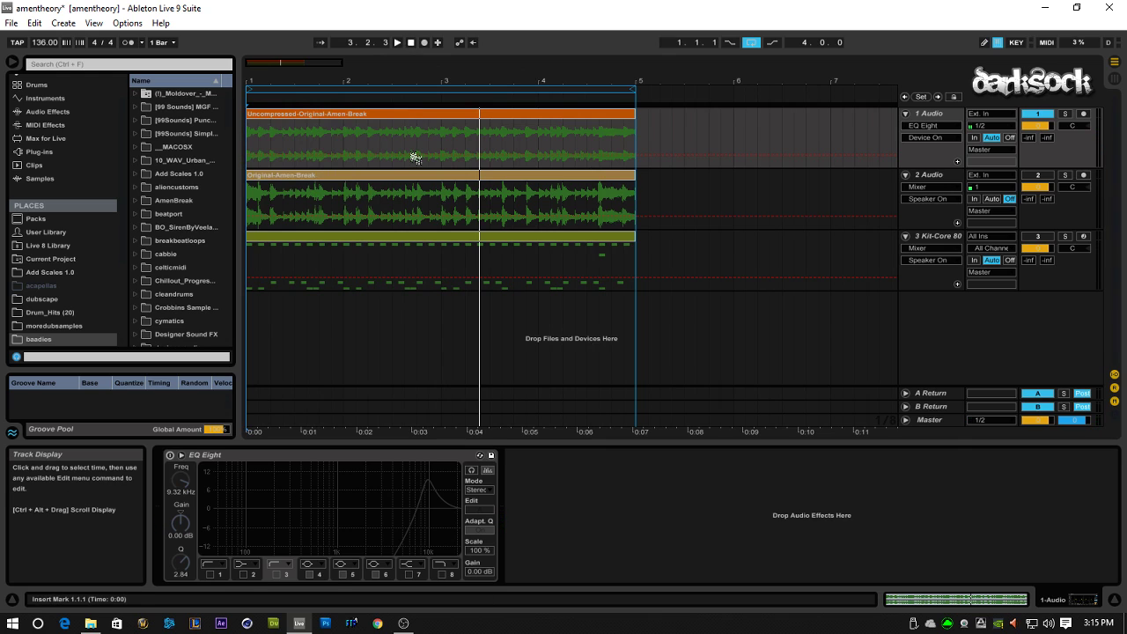
- Make the Original-Amen-Break track audible in place of track 1 and play it
left_click(304, 458)
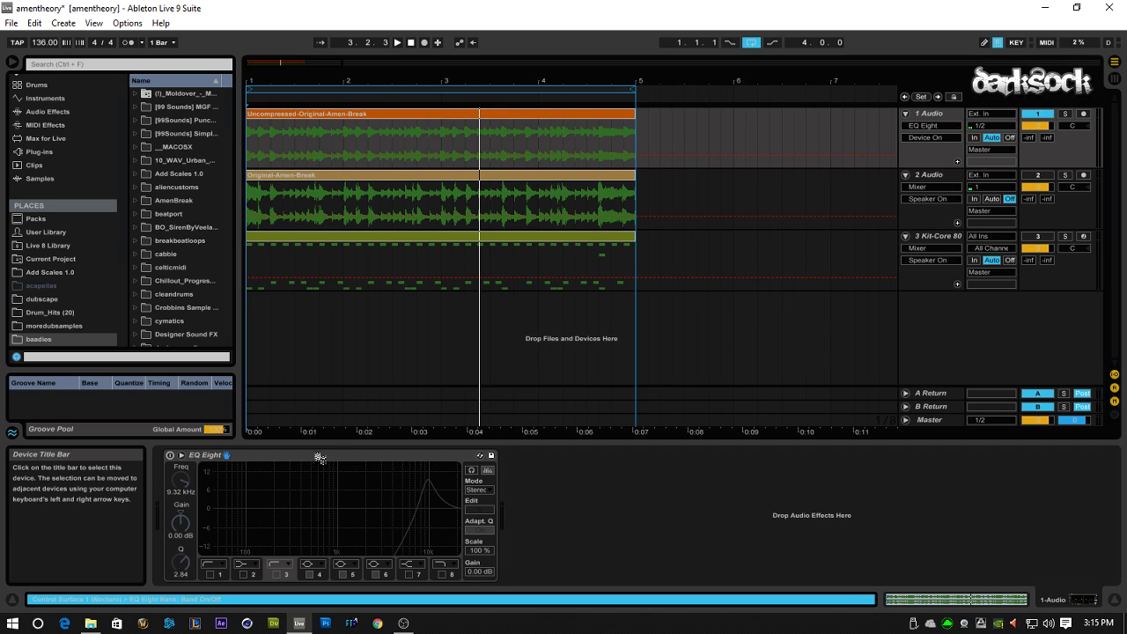
left_click(498, 123)
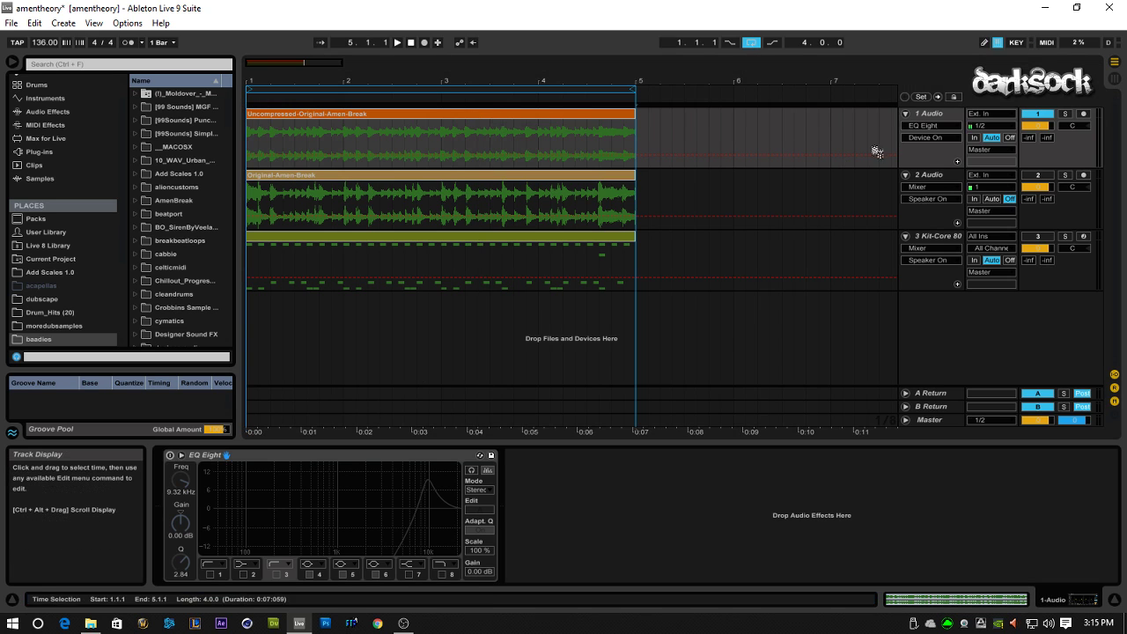
left_click(520, 245)
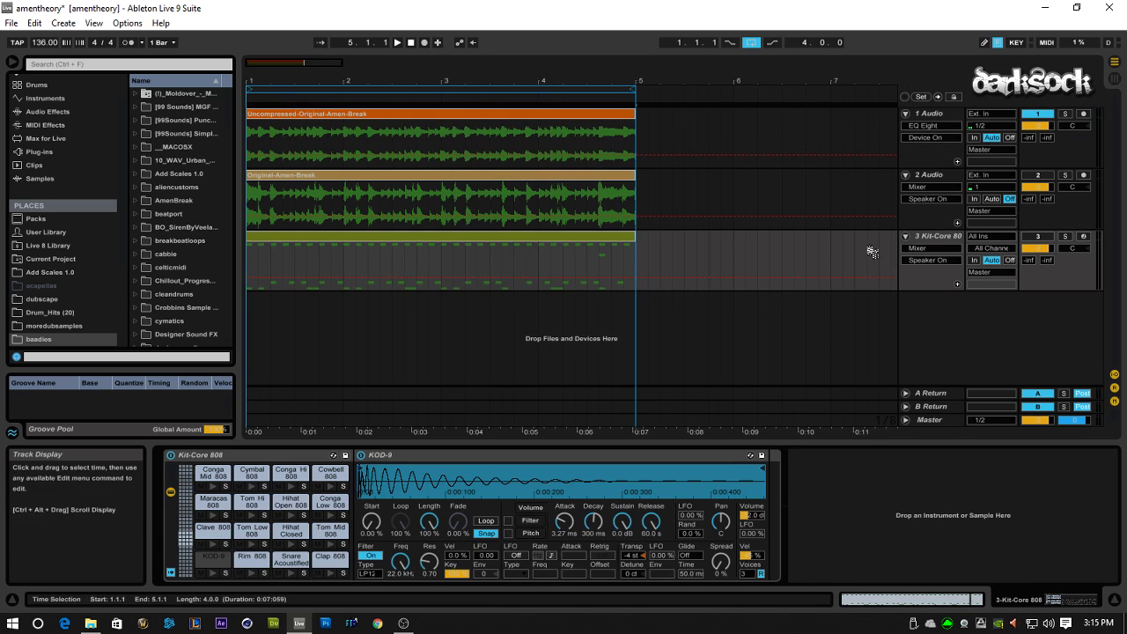
left_click(563, 185)
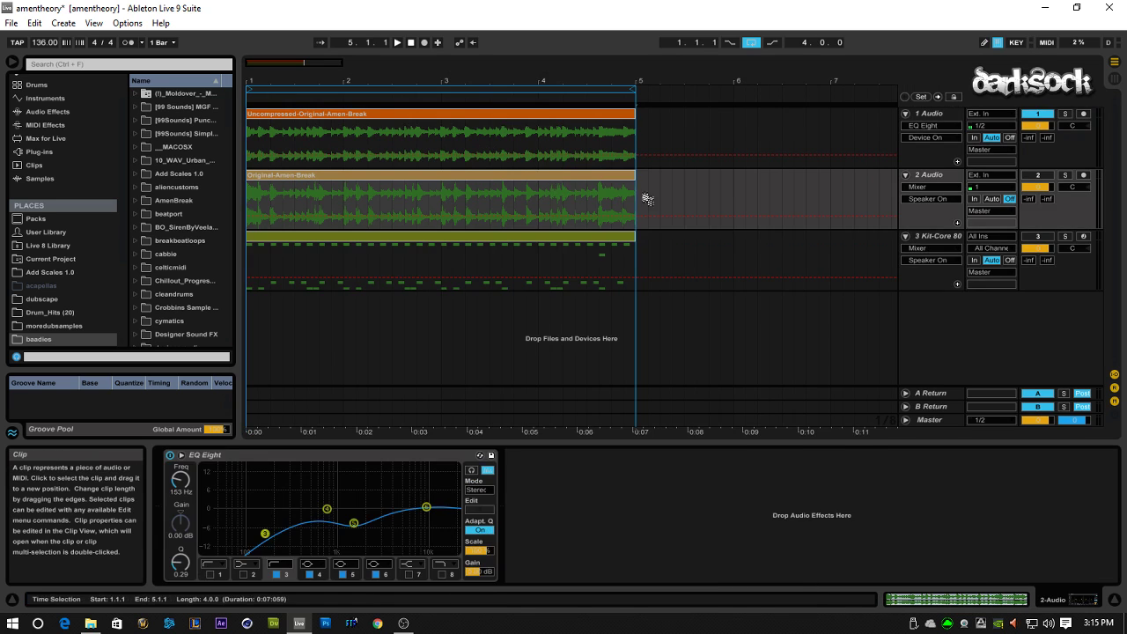
left_click(1039, 176)
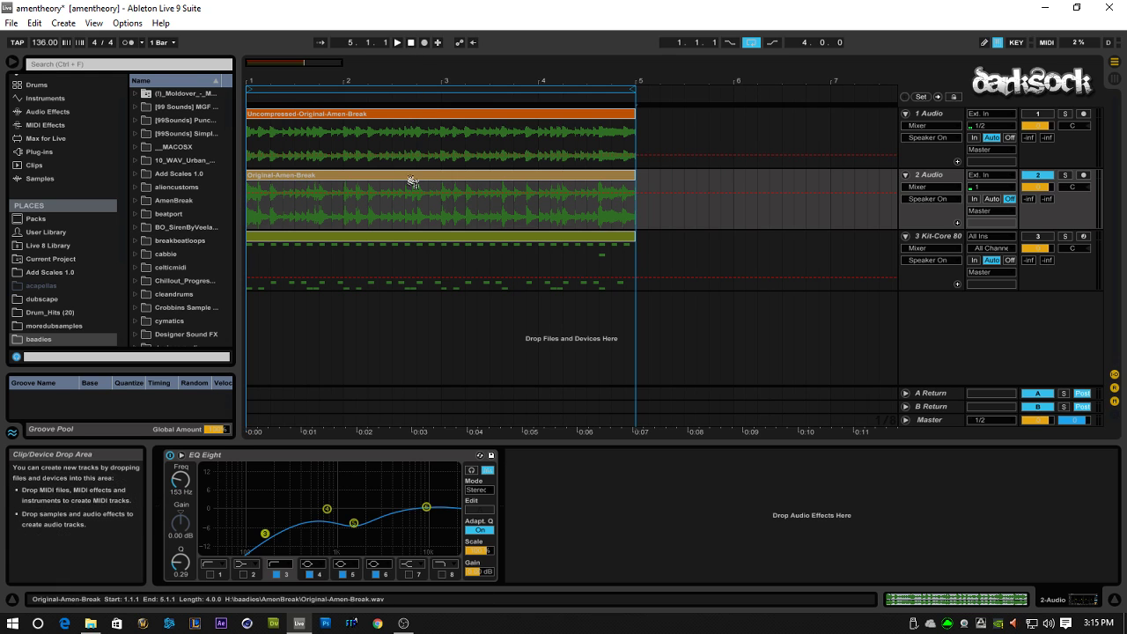
left_click(397, 42)
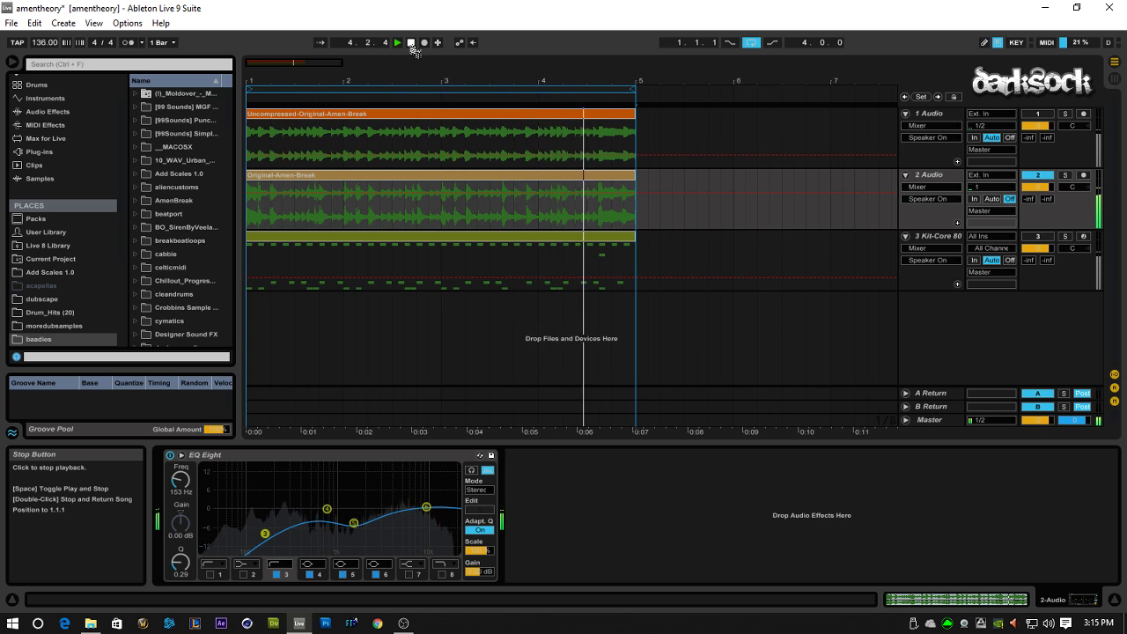
- Stop playback and open the Original-Amen-Break clip's waveform in the detail view
left_click(411, 44)
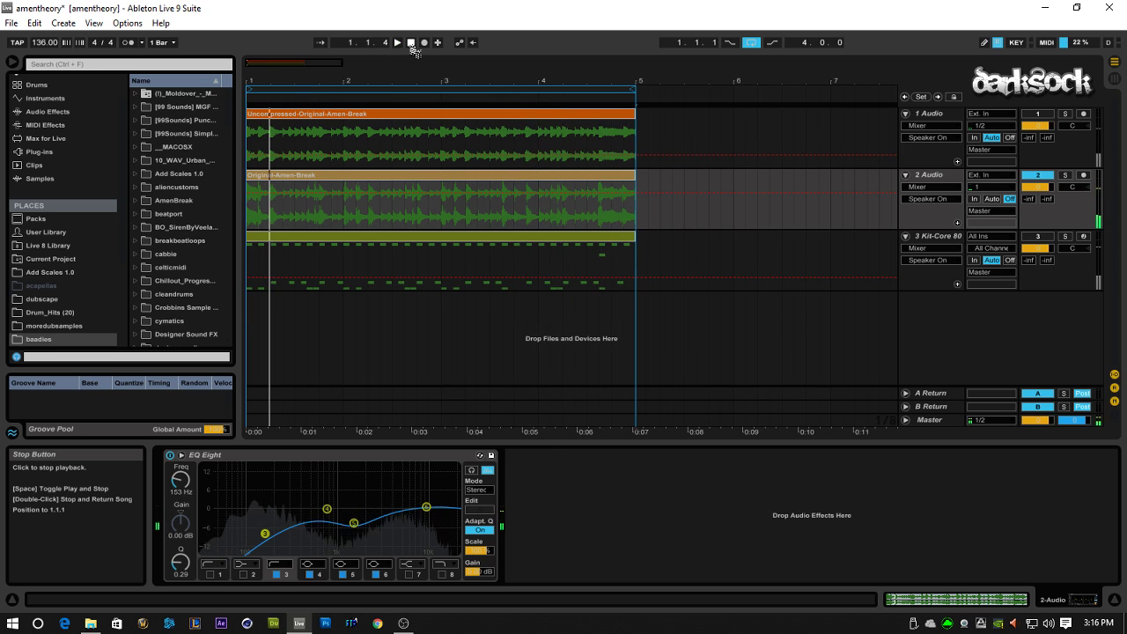
double_click(411, 189)
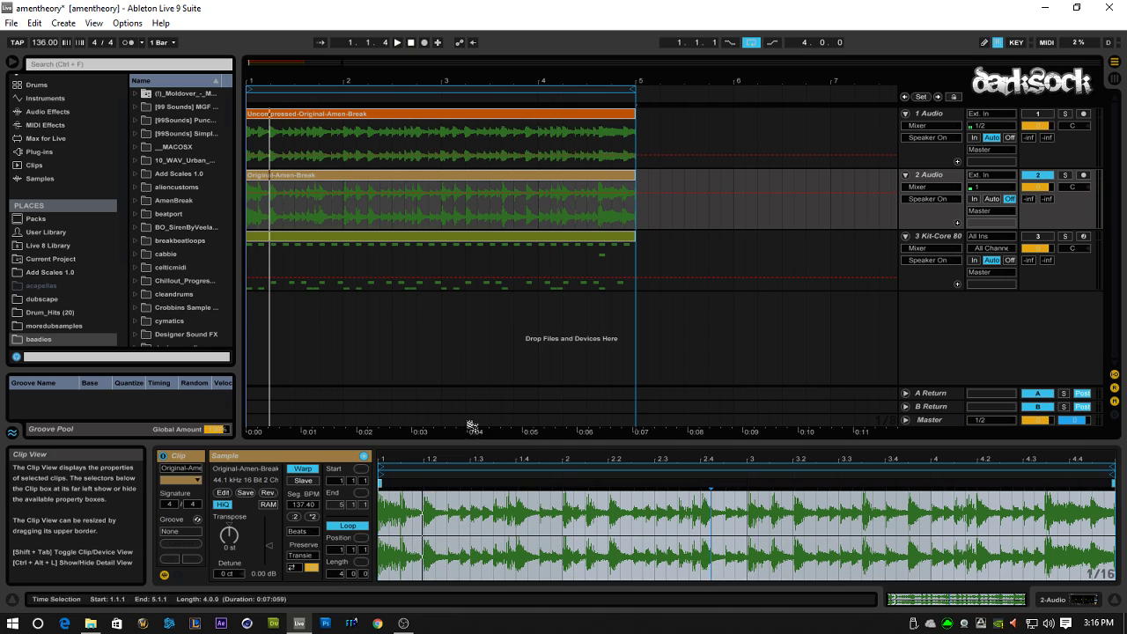
left_click_drag(473, 427, 511, 287)
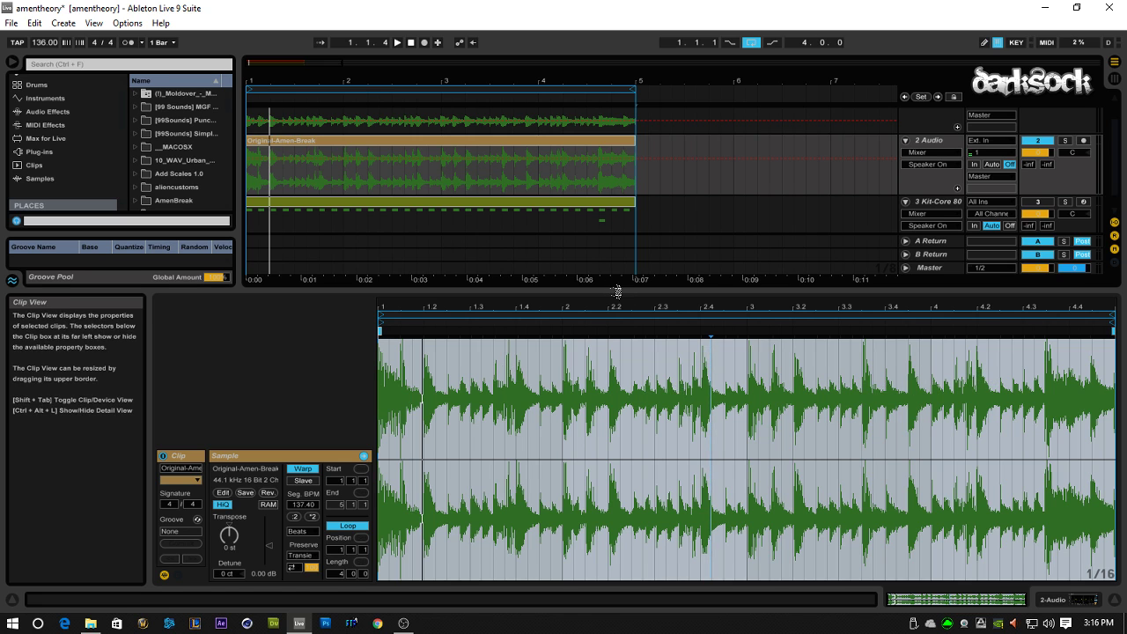
left_click_drag(616, 294, 611, 393)
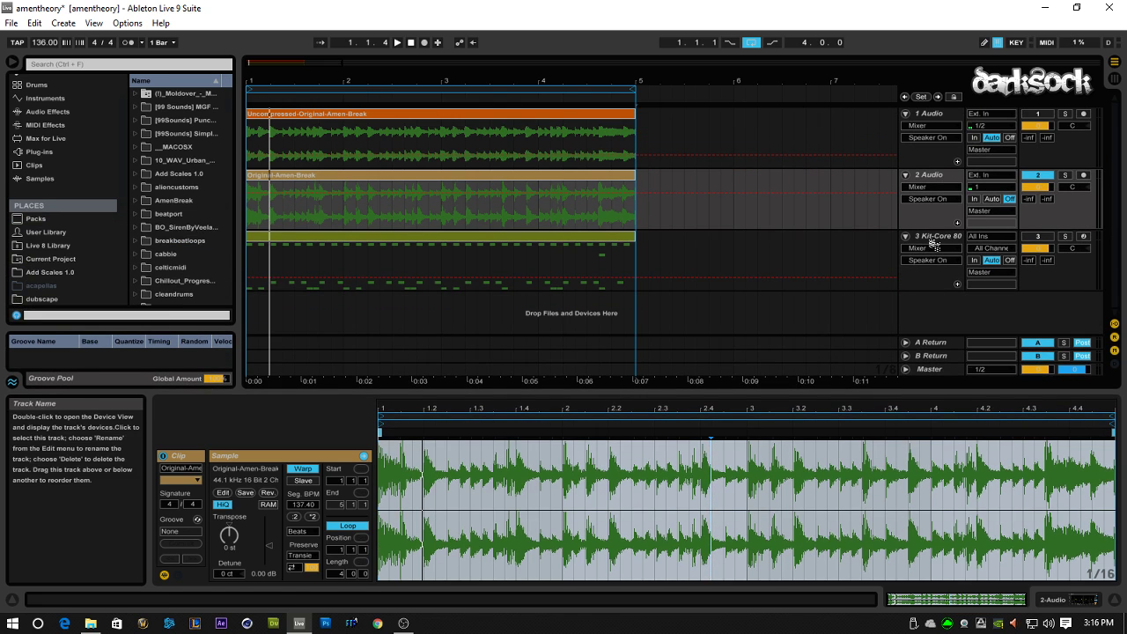
- Show the Kit-Core 808 clip's drum notes in an enlarged note editor and play the pattern
left_click(933, 245)
left_click(546, 245)
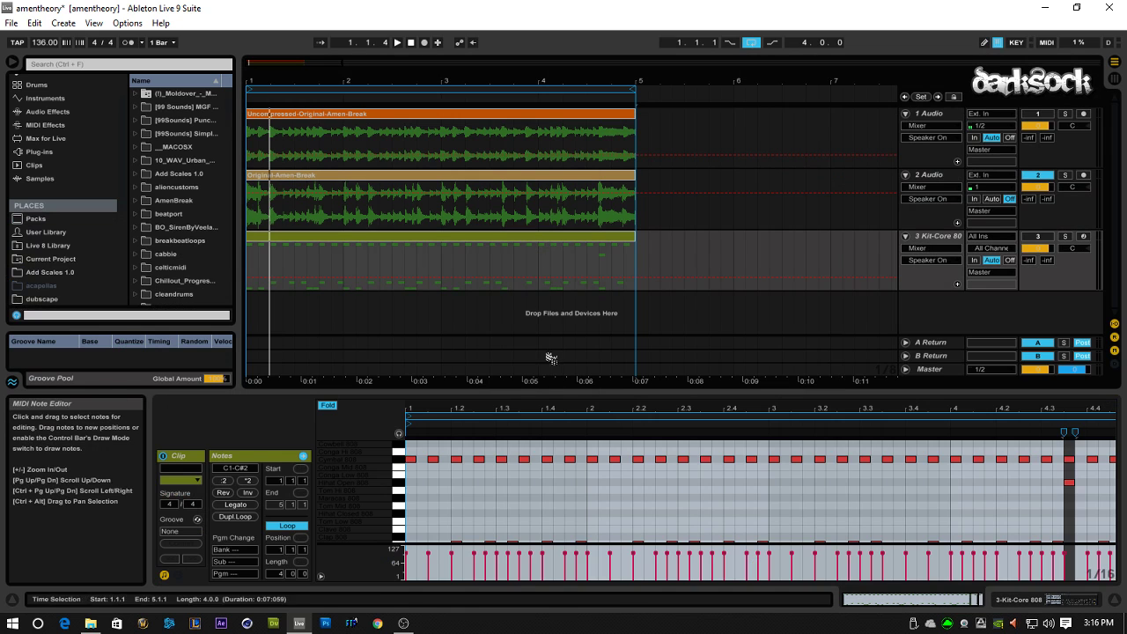
left_click_drag(555, 383, 559, 284)
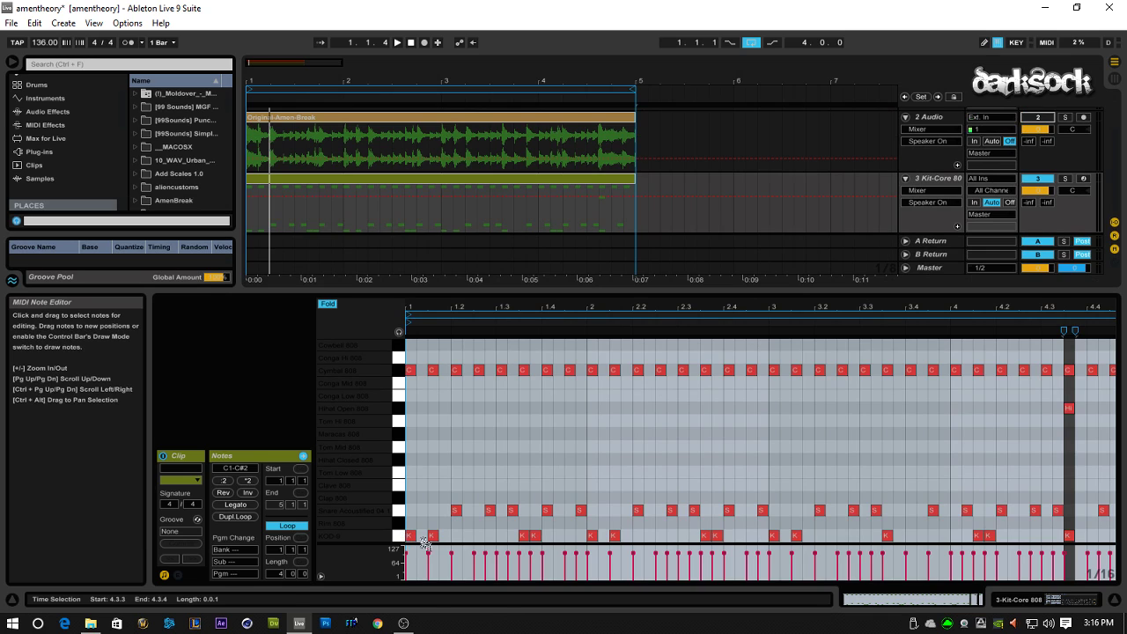
left_click(792, 310)
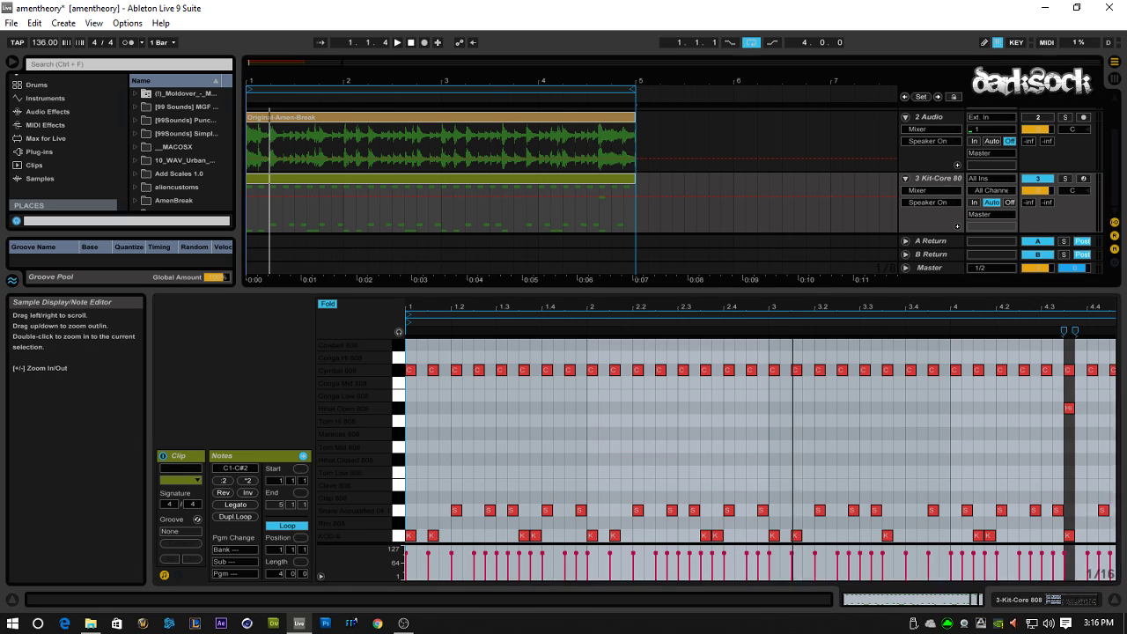
left_click_drag(792, 310, 792, 305)
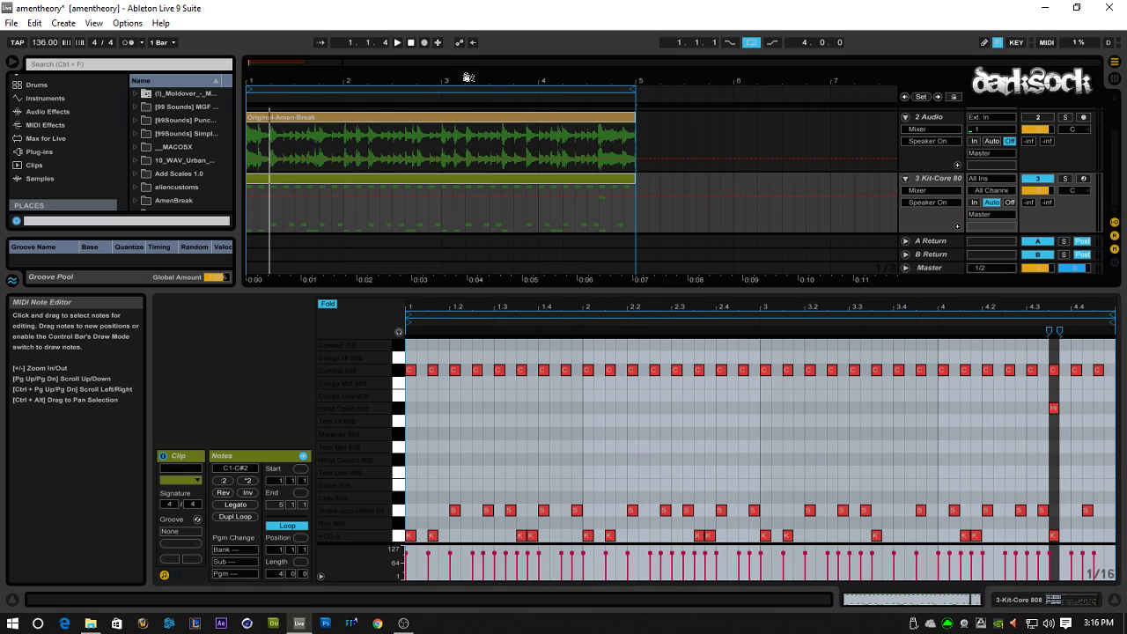
left_click(411, 43)
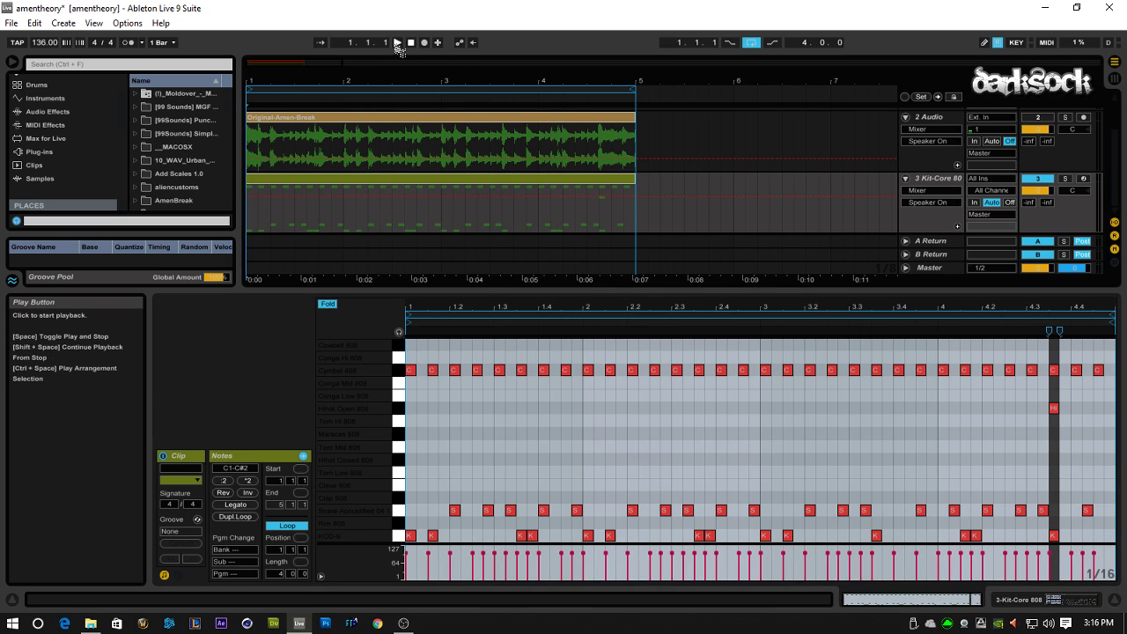
left_click(397, 43)
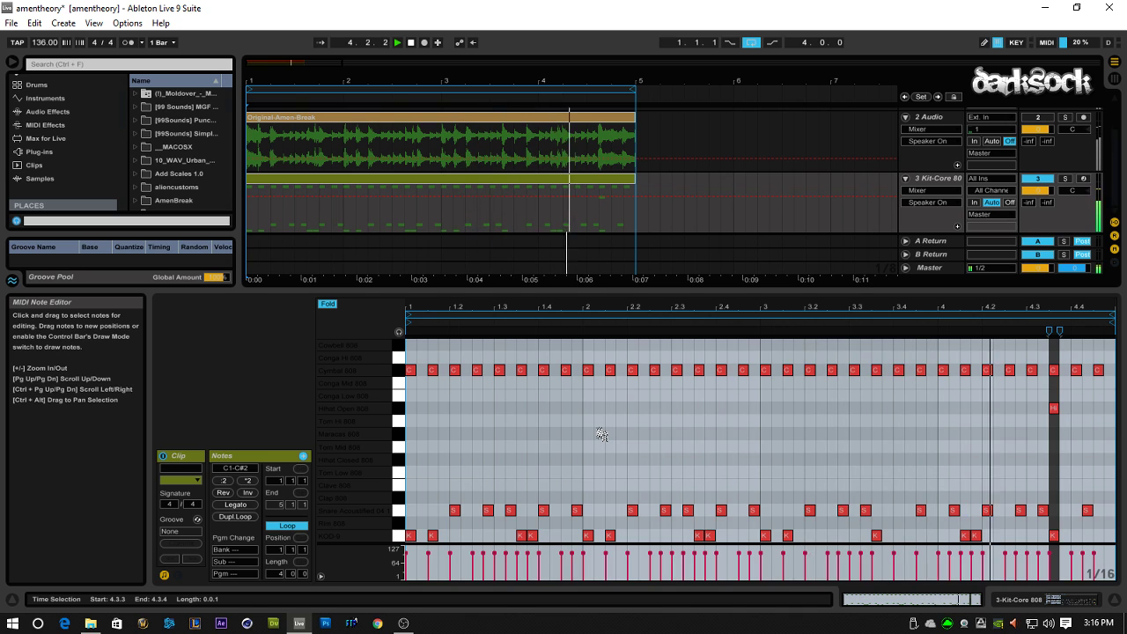
left_click(410, 45)
- Turn the Original-Amen-Break track back on and silence the Kit-Core 808 drum track
left_click_drag(564, 293, 569, 342)
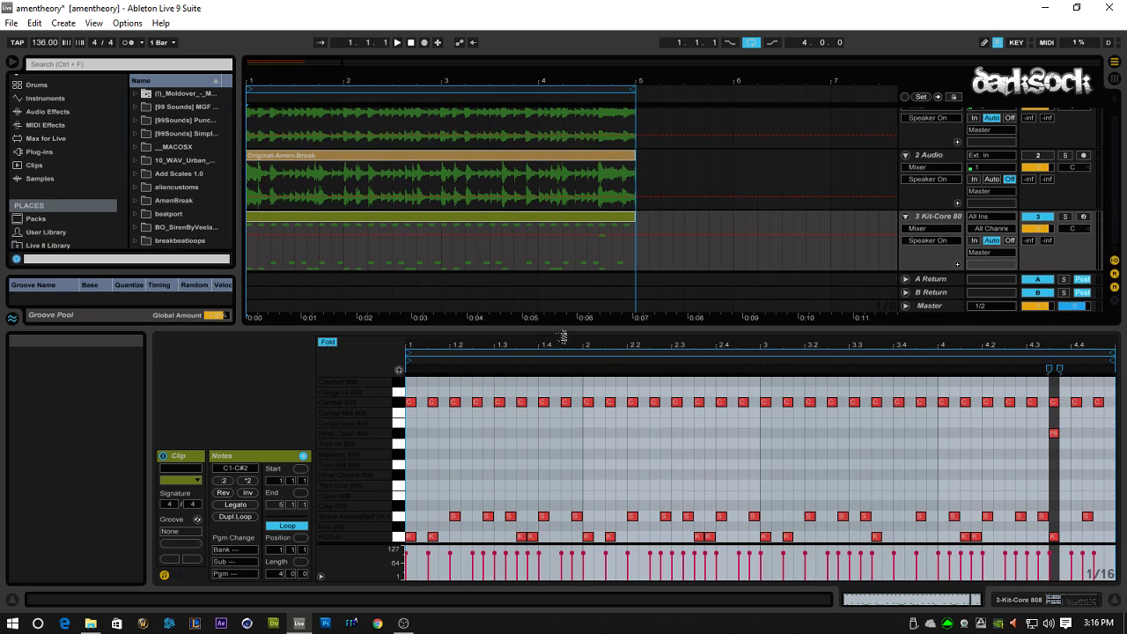
double_click(935, 227)
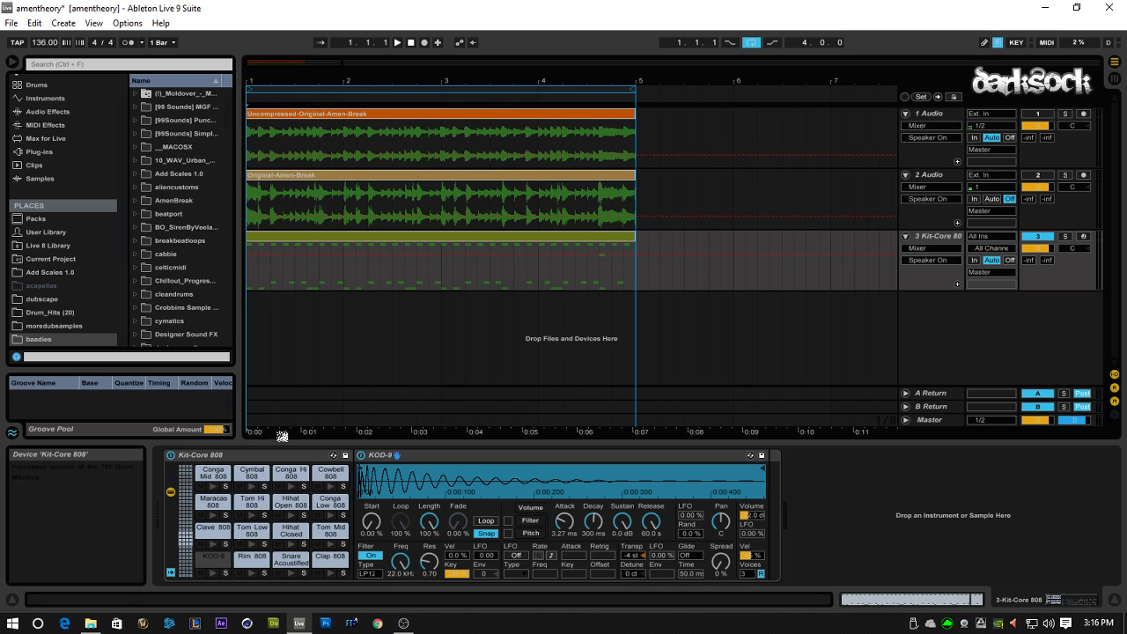
left_click(419, 181)
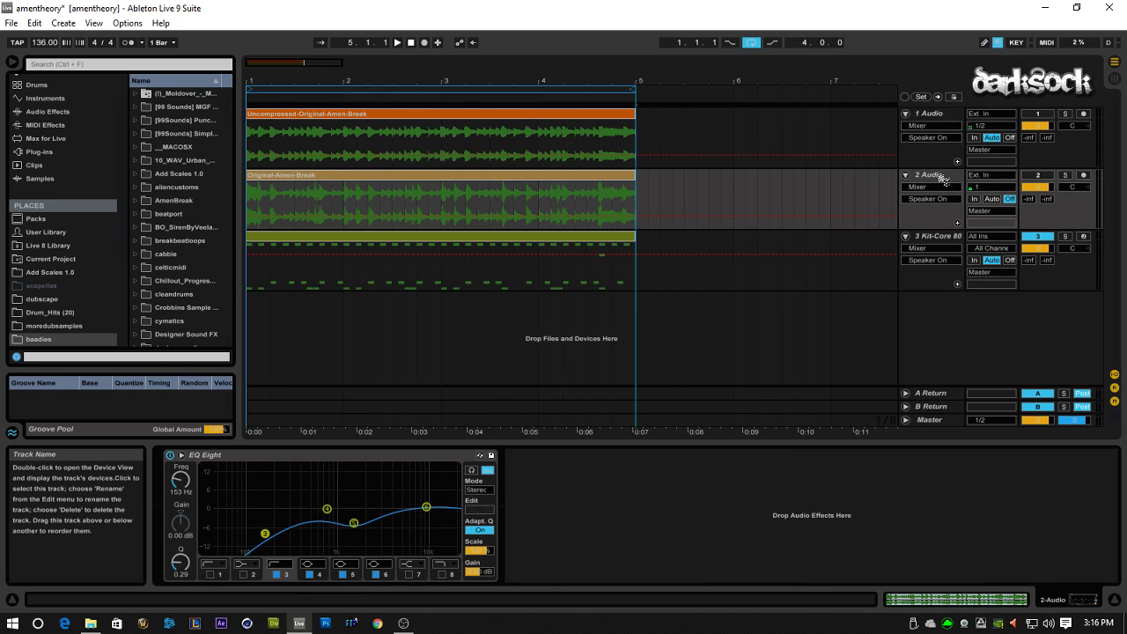
left_click(1036, 176)
left_click(1039, 237)
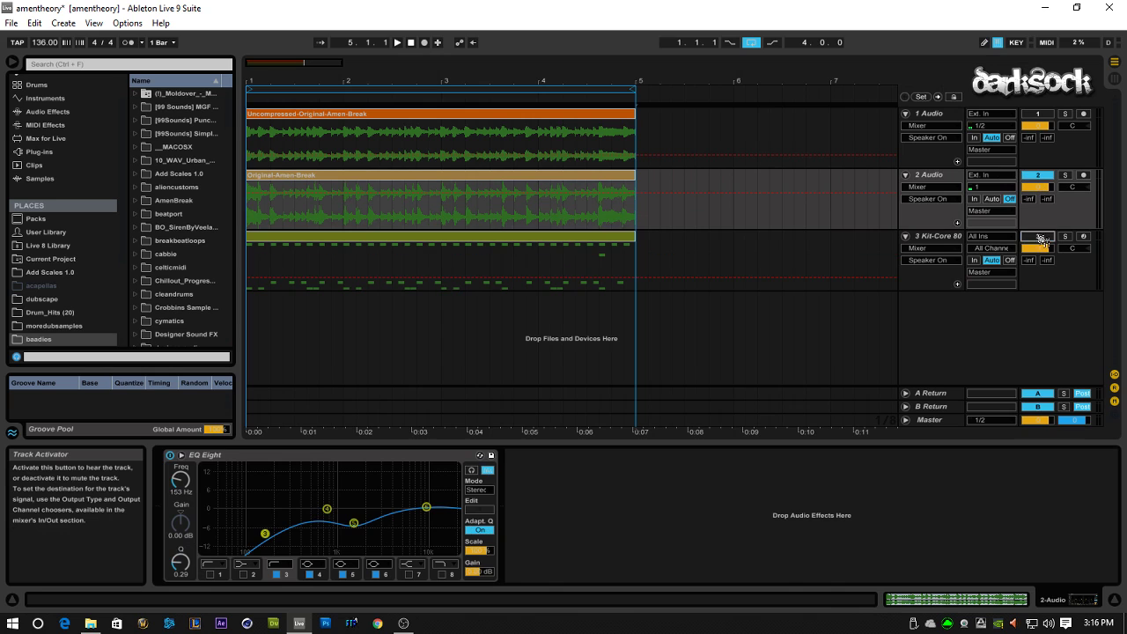
- Convert the Original-Amen-Break clip's drums into a new MIDI track with a 606 drum rack
right_click(518, 182)
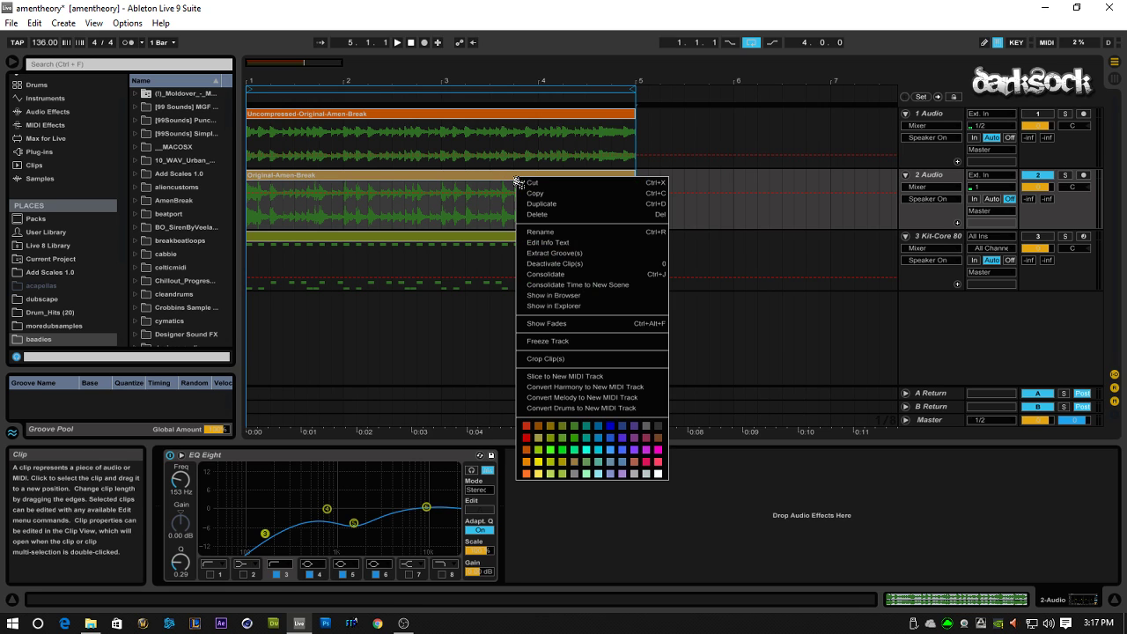
left_click(551, 409)
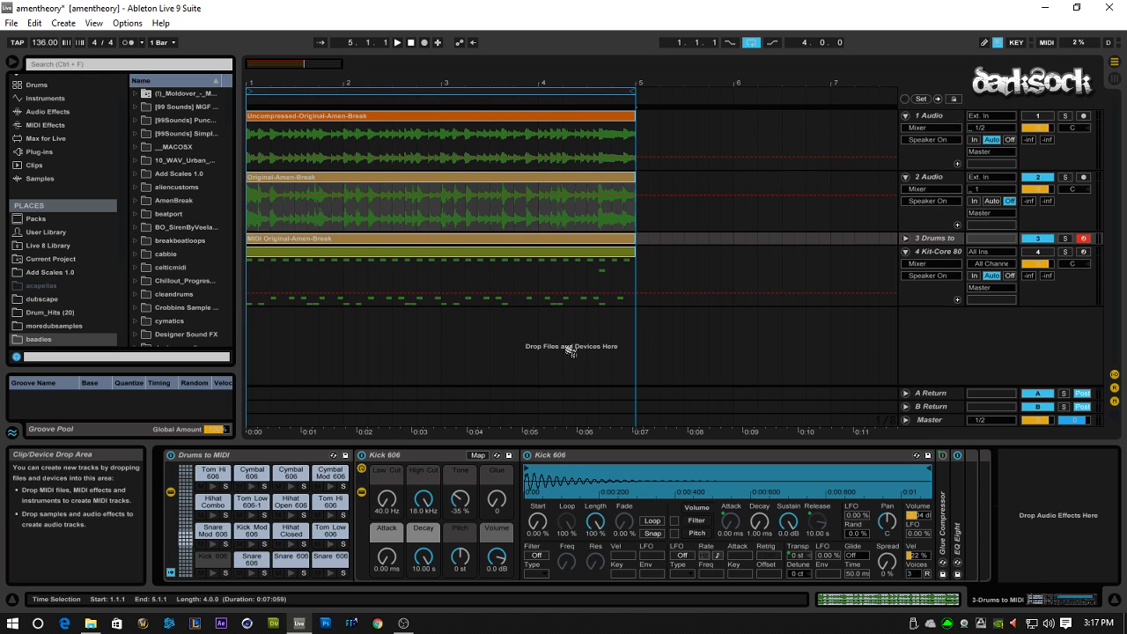
- Unfold the Drums to MIDI track, open its MIDI notes, and show its 606 Drum Rack
left_click(905, 238)
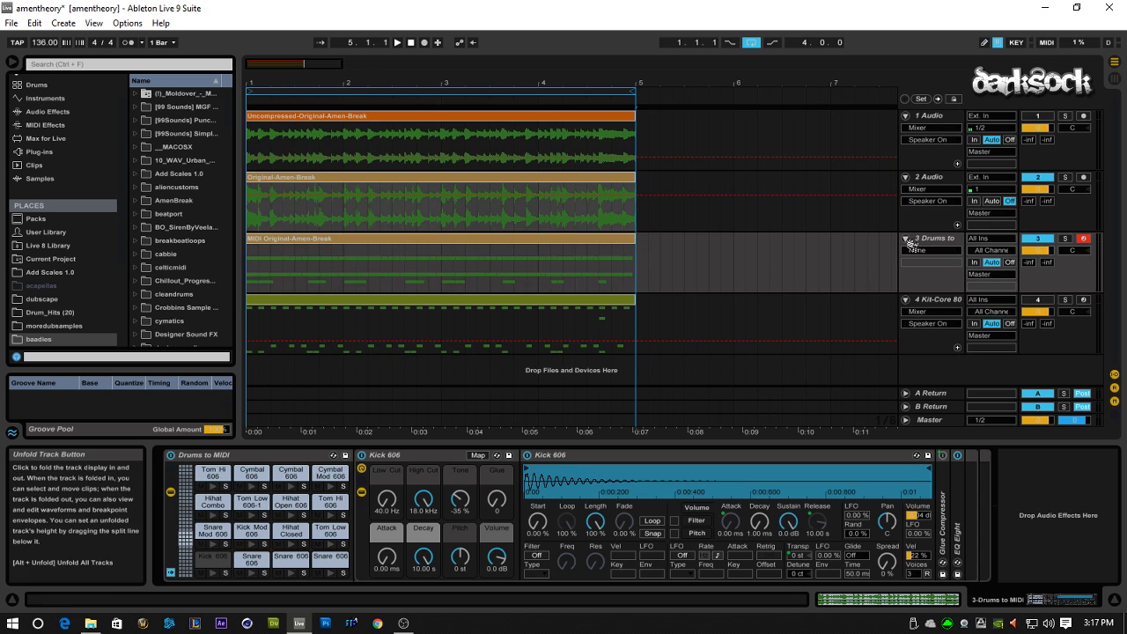
double_click(558, 244)
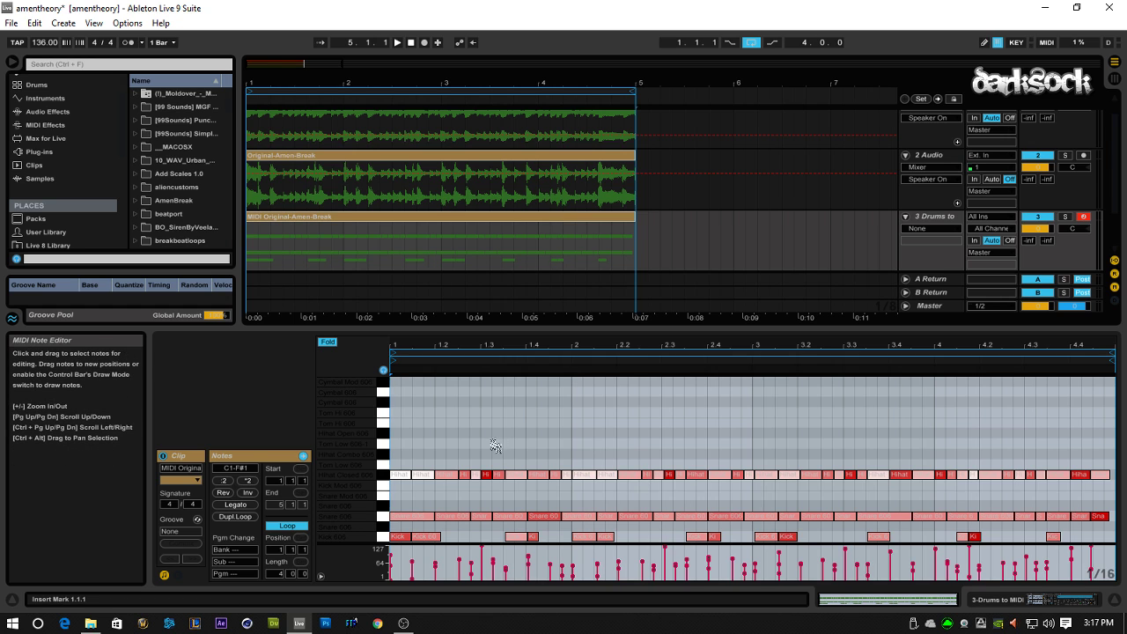
left_click(937, 204)
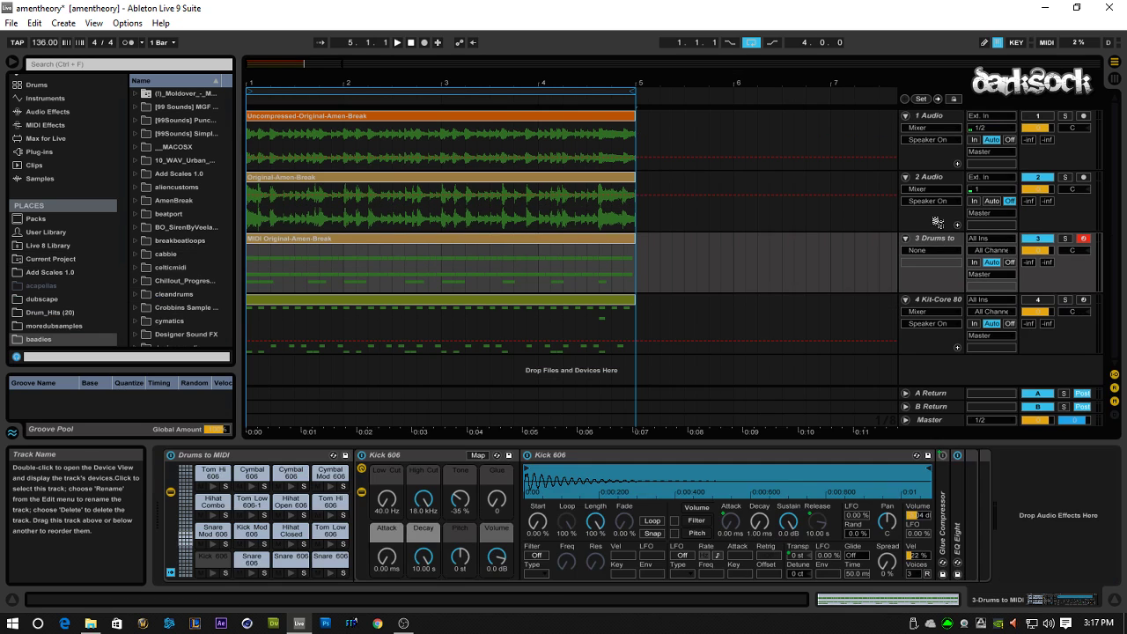
left_click(939, 241)
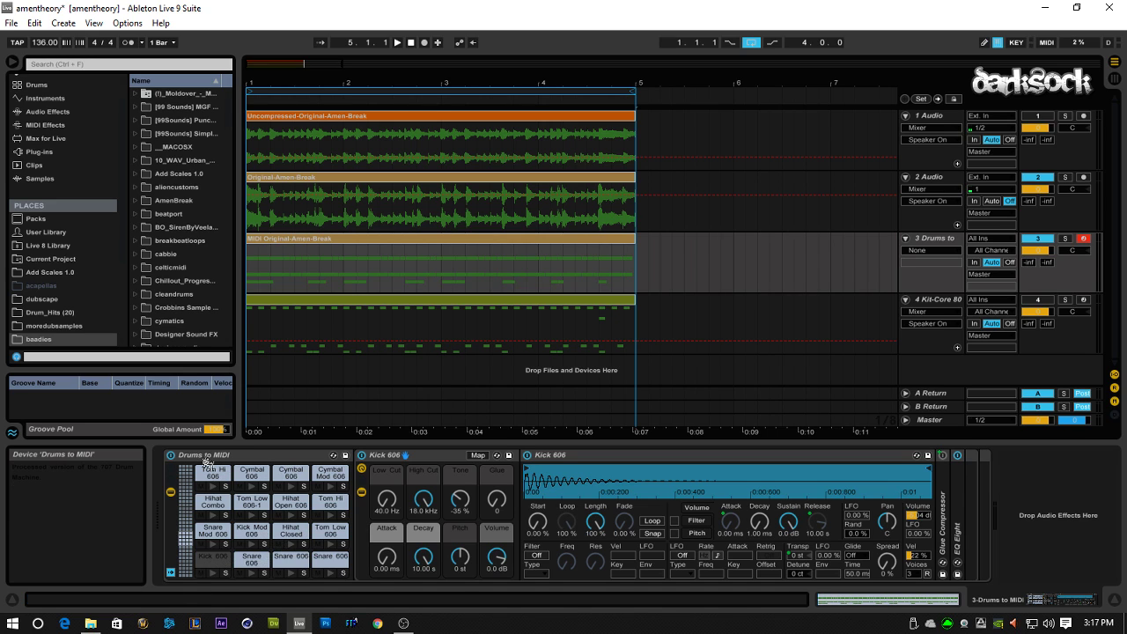
- Drag the Kit-808 Classic.adg preset from the Drums browser onto track 3's Drum Rack
left_click(37, 85)
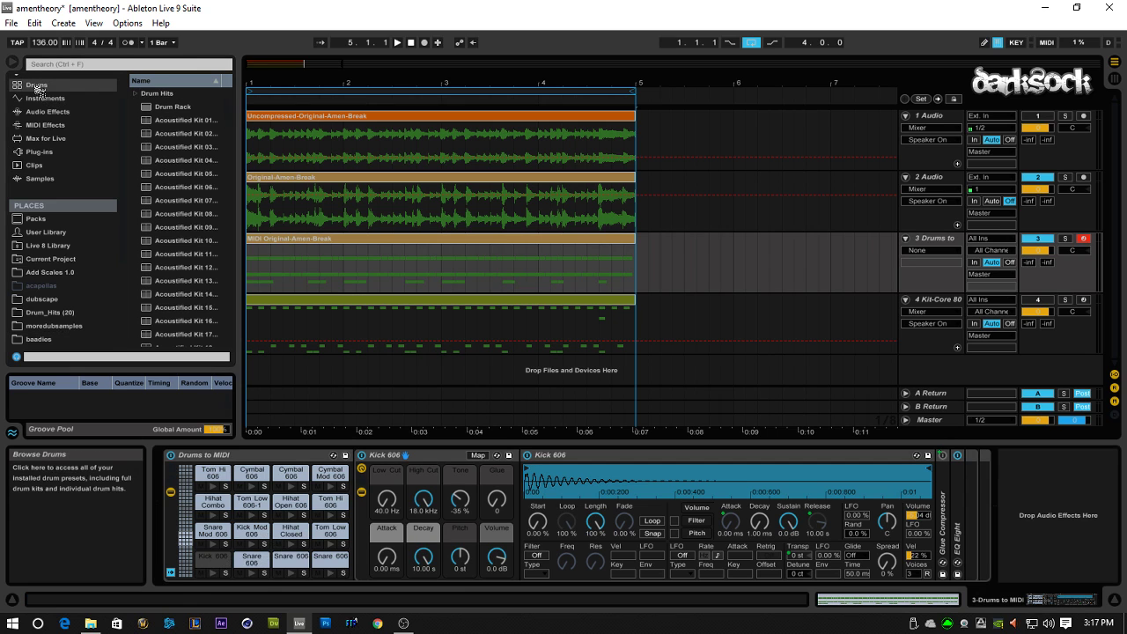
scroll(164, 233, "down", 6)
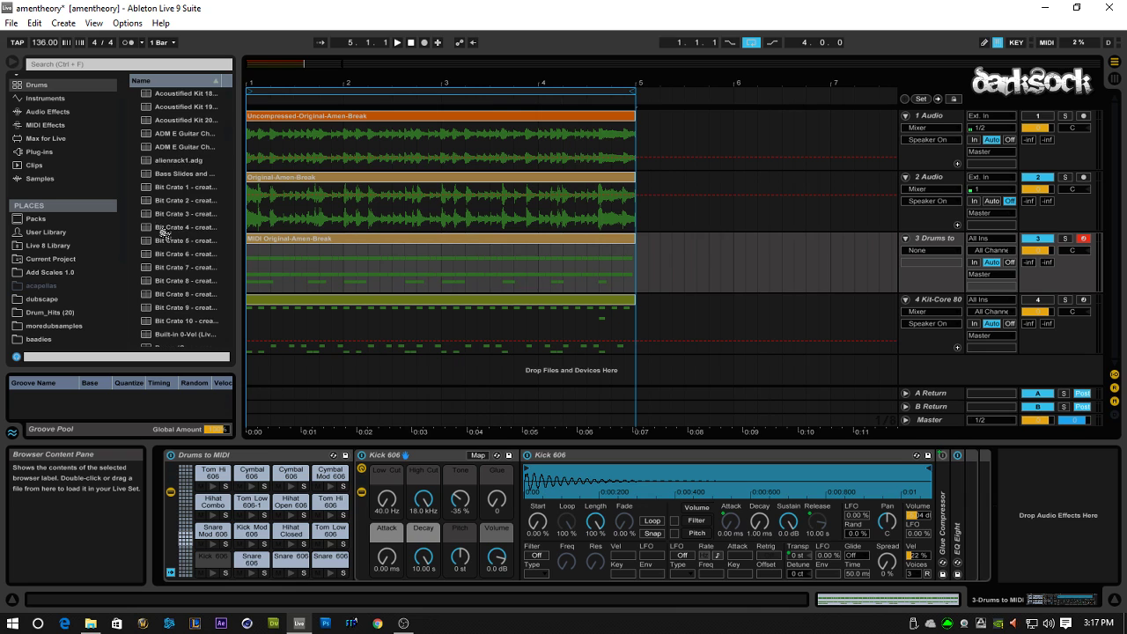
scroll(163, 233, "down", 10)
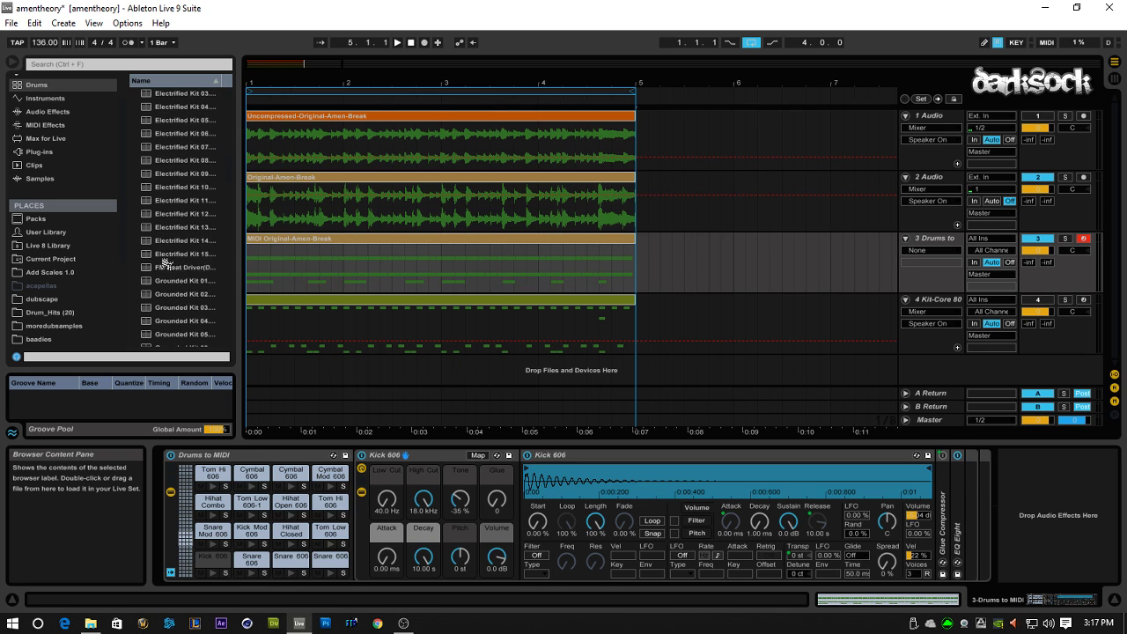
scroll(164, 263, "down", 10)
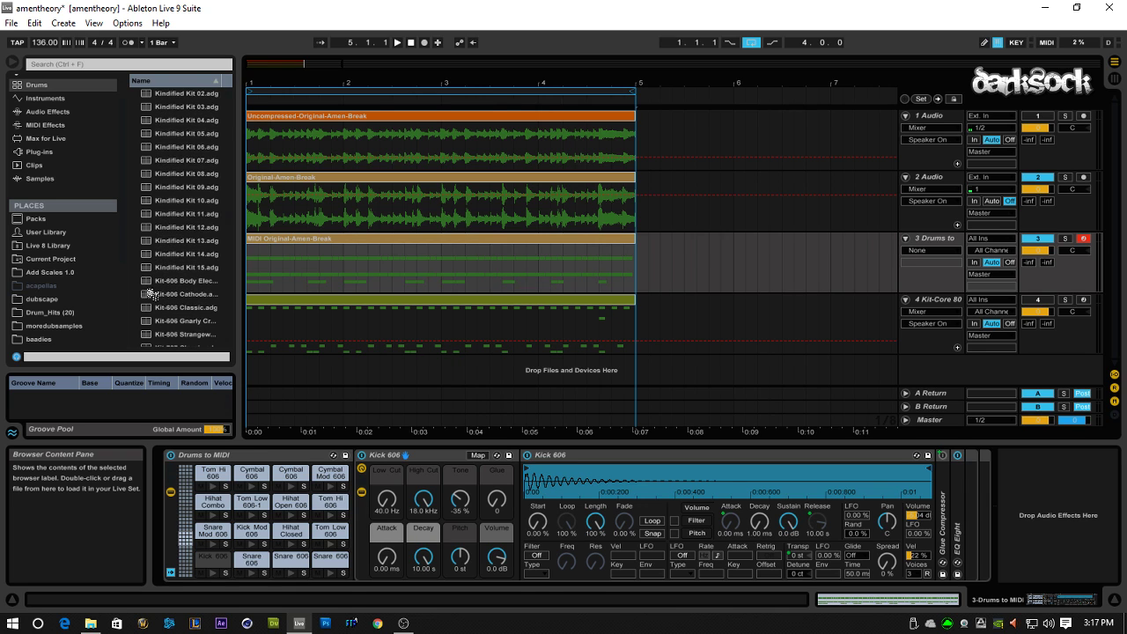
scroll(153, 298, "down", 5)
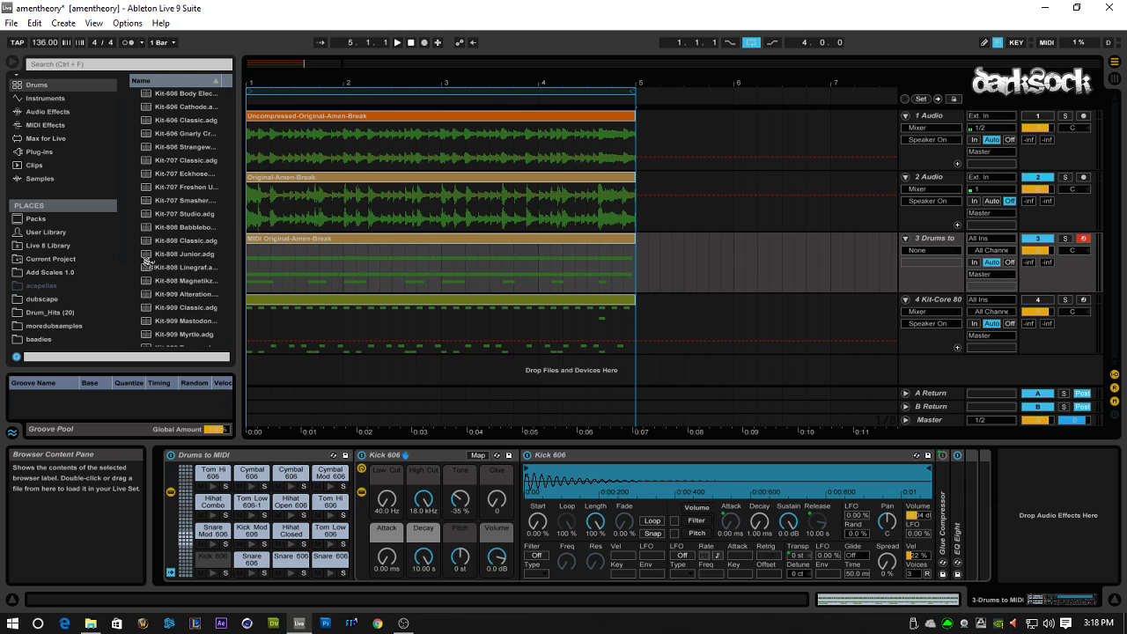
left_click_drag(152, 241, 250, 456)
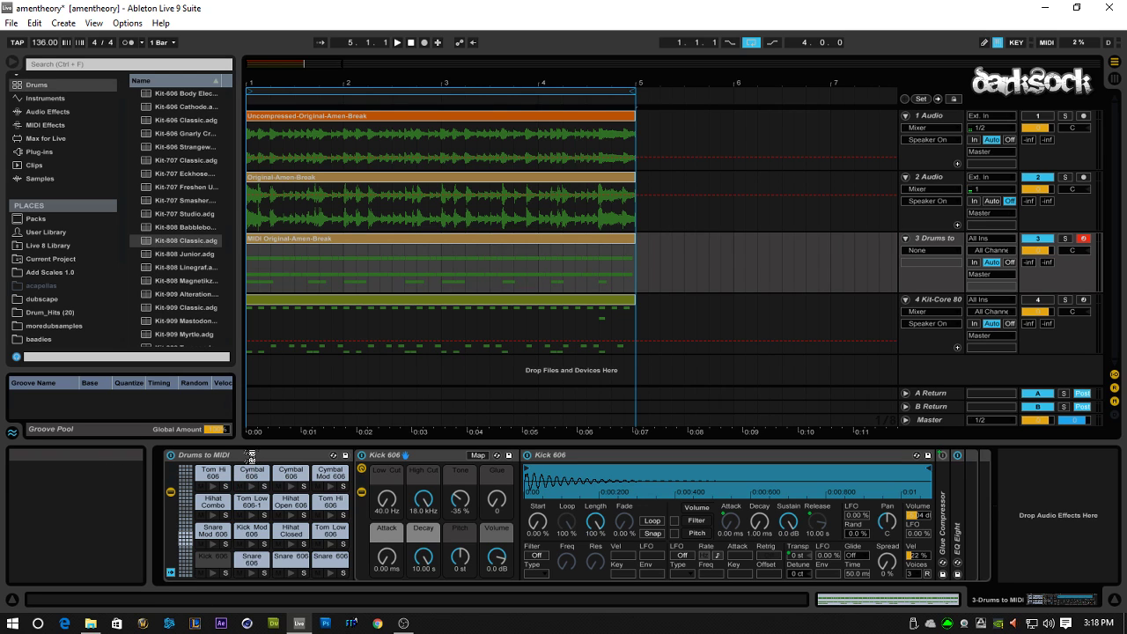
left_click_drag(250, 456, 252, 458)
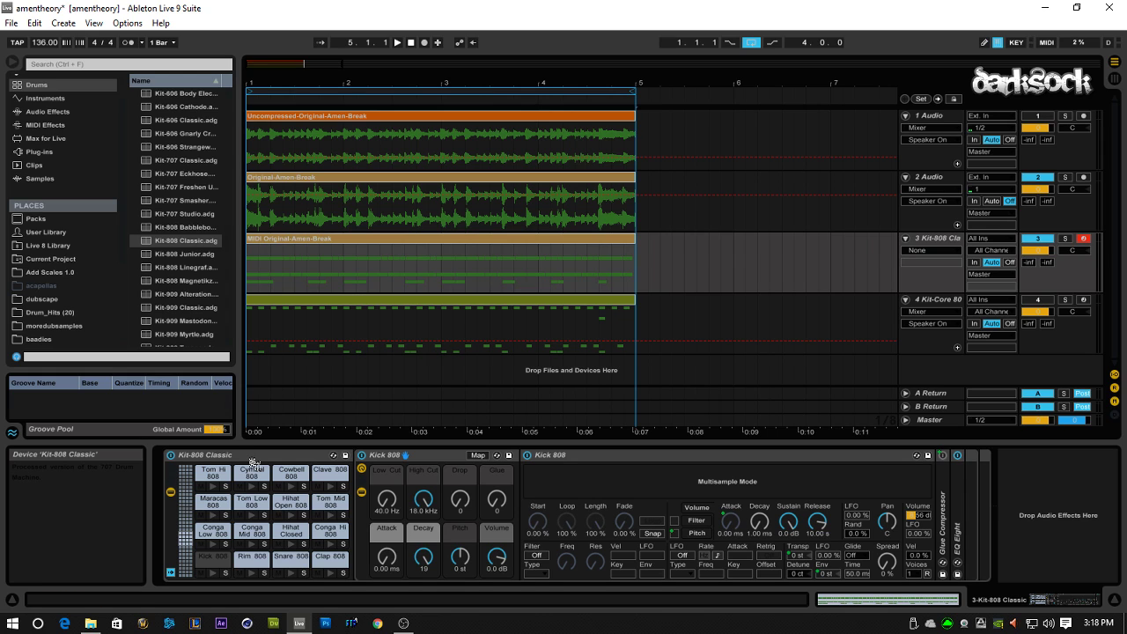
- Solo the Kit-808 Classic track and play the converted break from bar 1
left_click(947, 248)
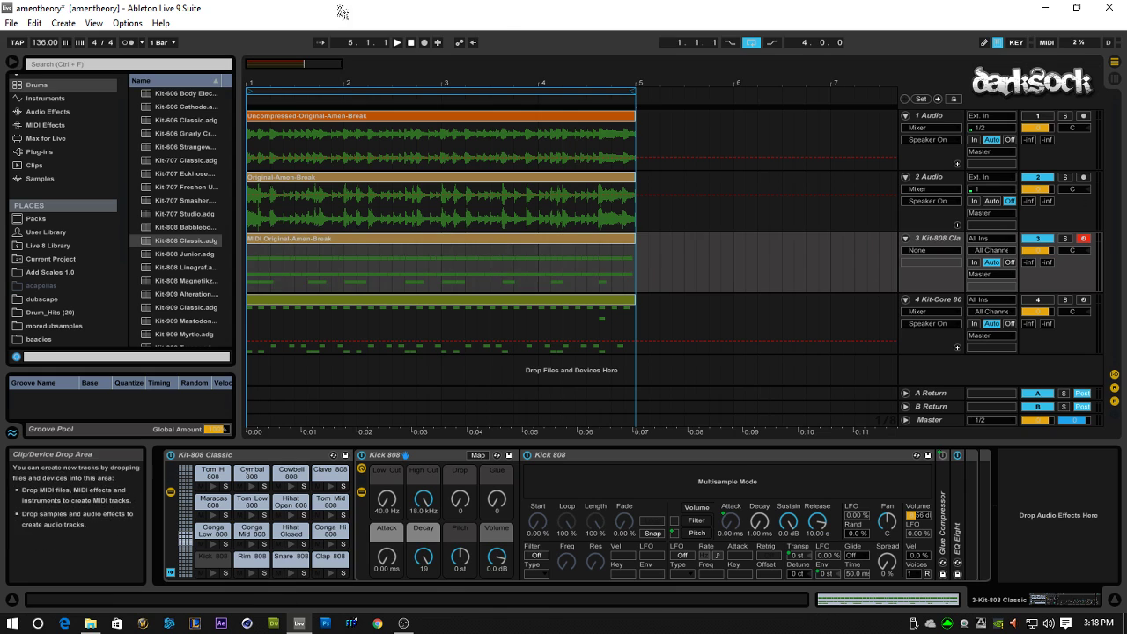
left_click(1064, 239)
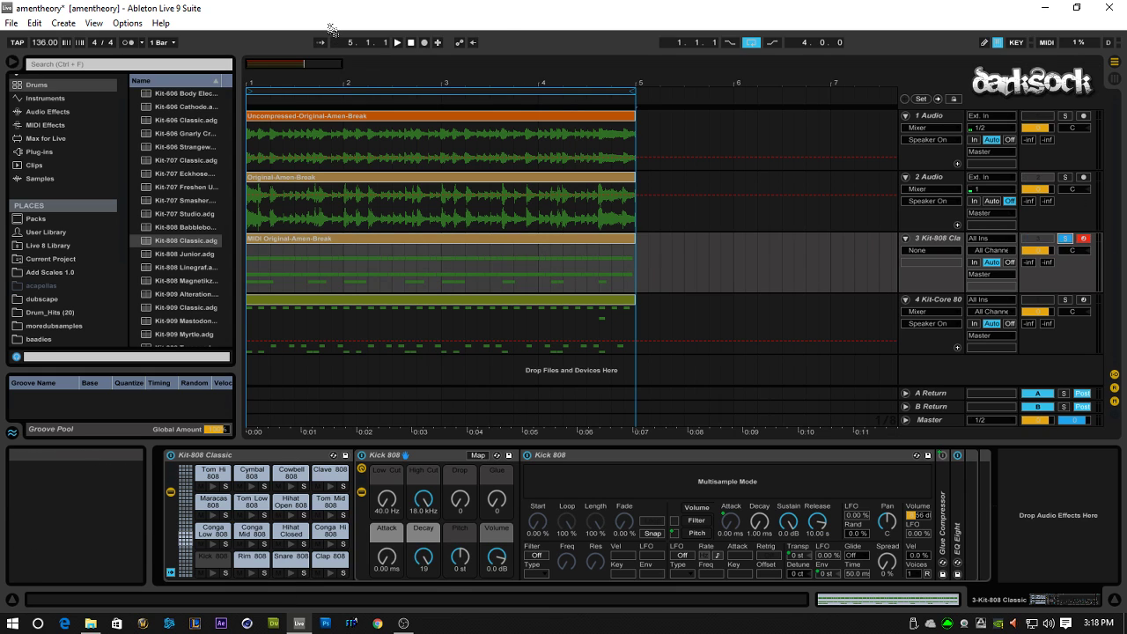
left_click(410, 42)
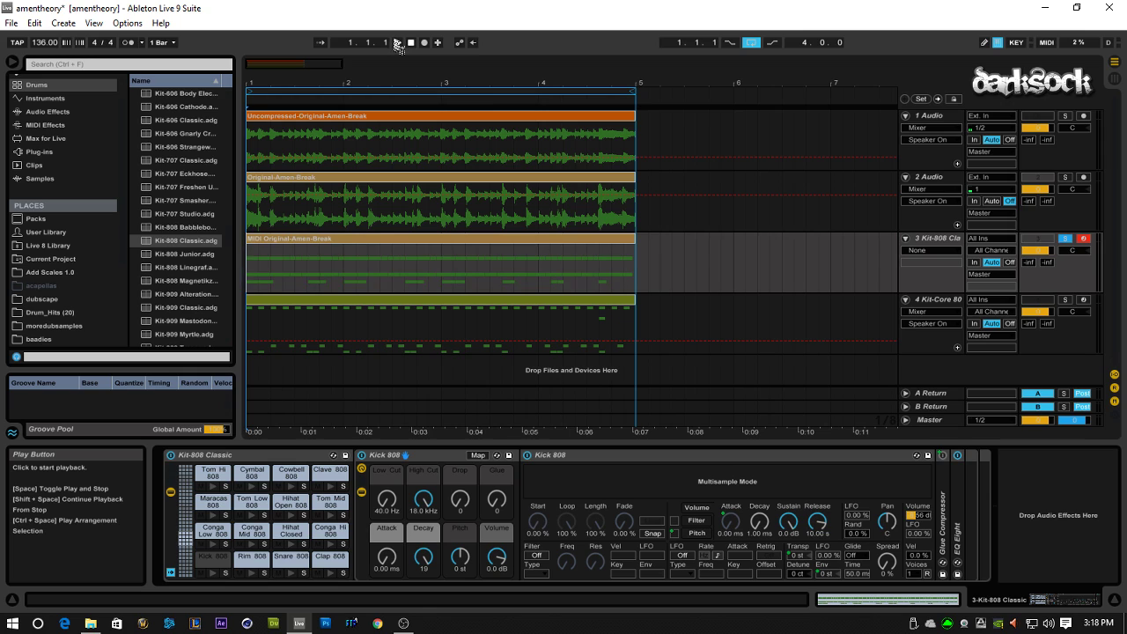
left_click(397, 43)
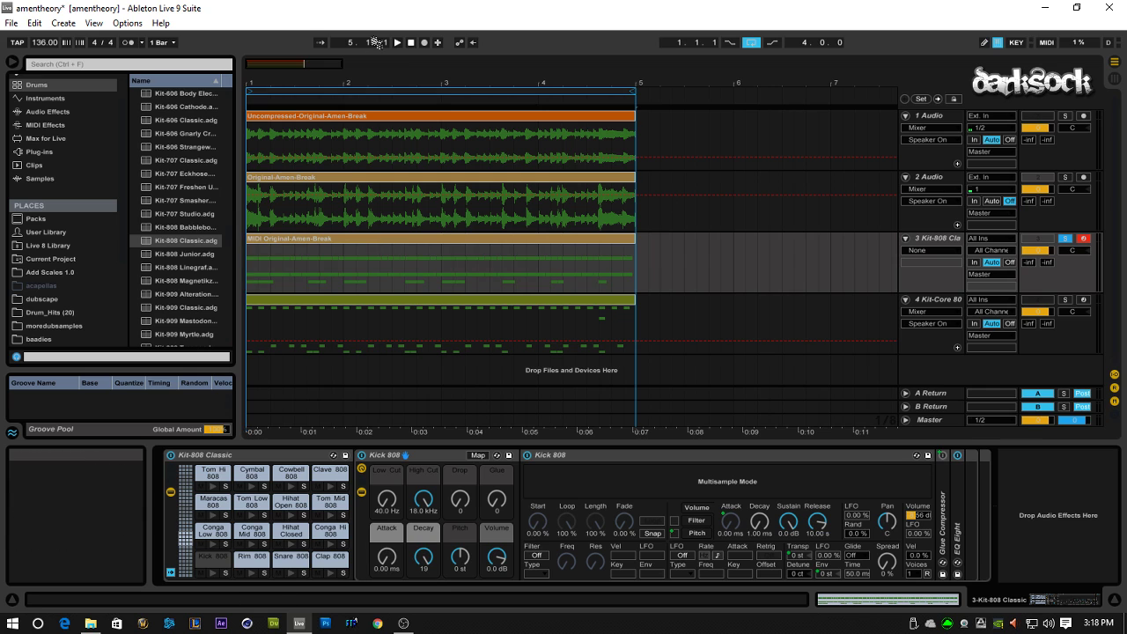
left_click(397, 42)
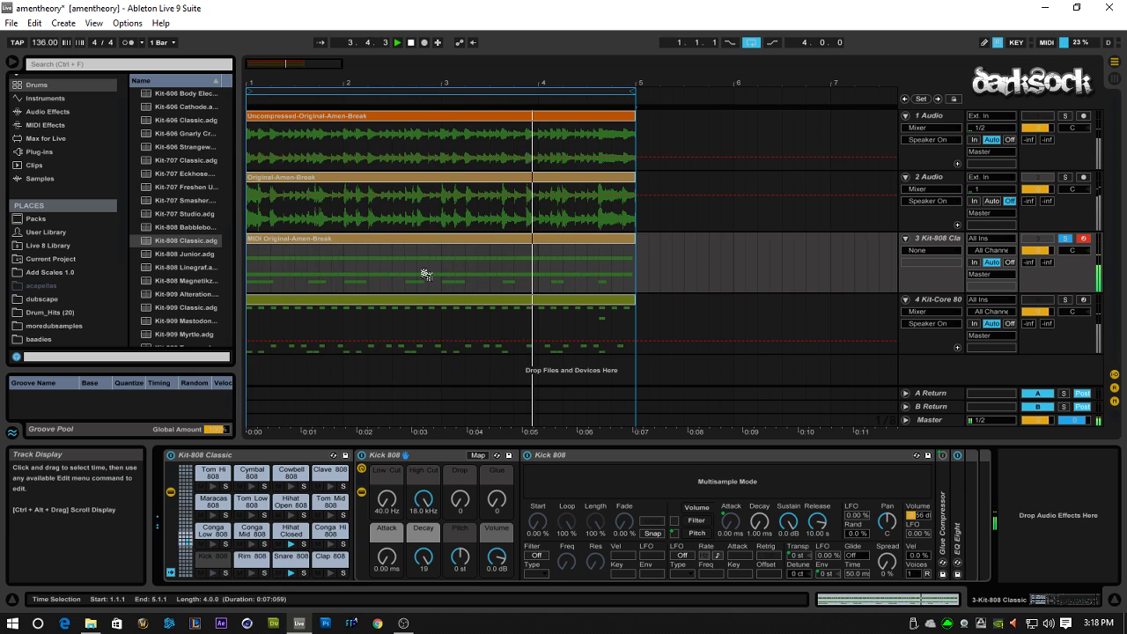
left_click(411, 42)
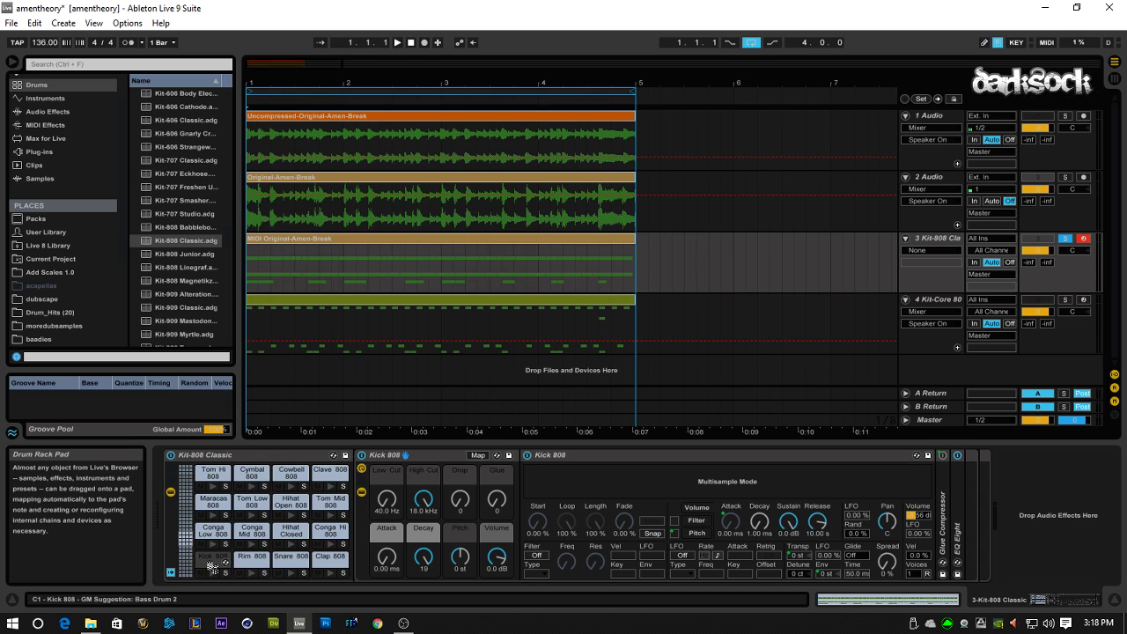
- Open the drum clip's notes and raise every Hihat Closed note to velocity 127
double_click(463, 243)
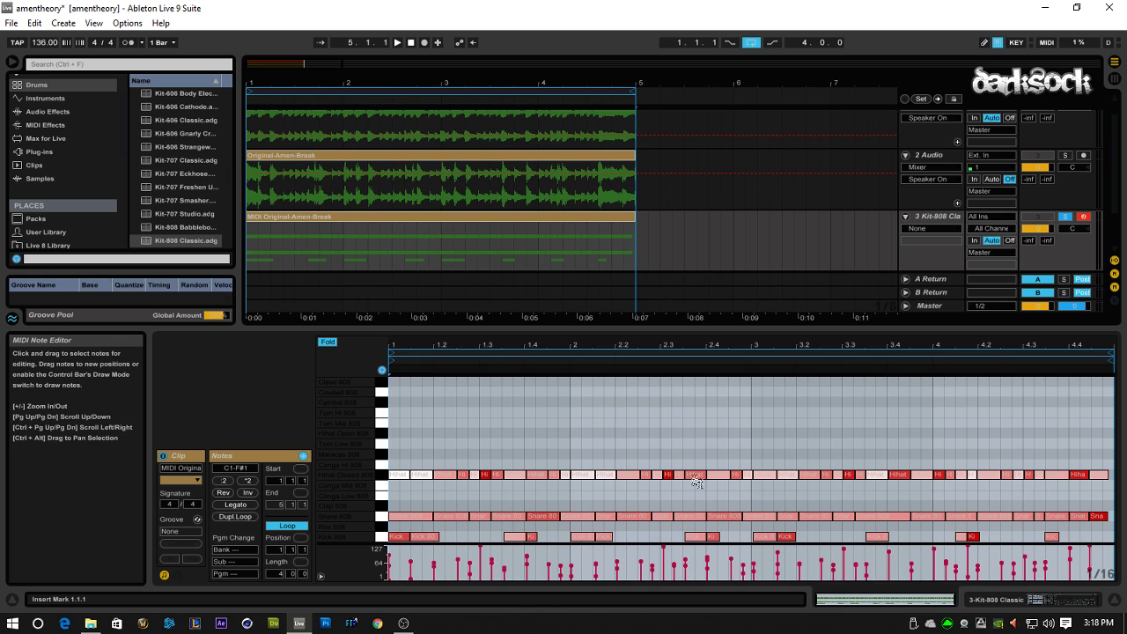
left_click_drag(391, 470, 1108, 490)
left_click(807, 493)
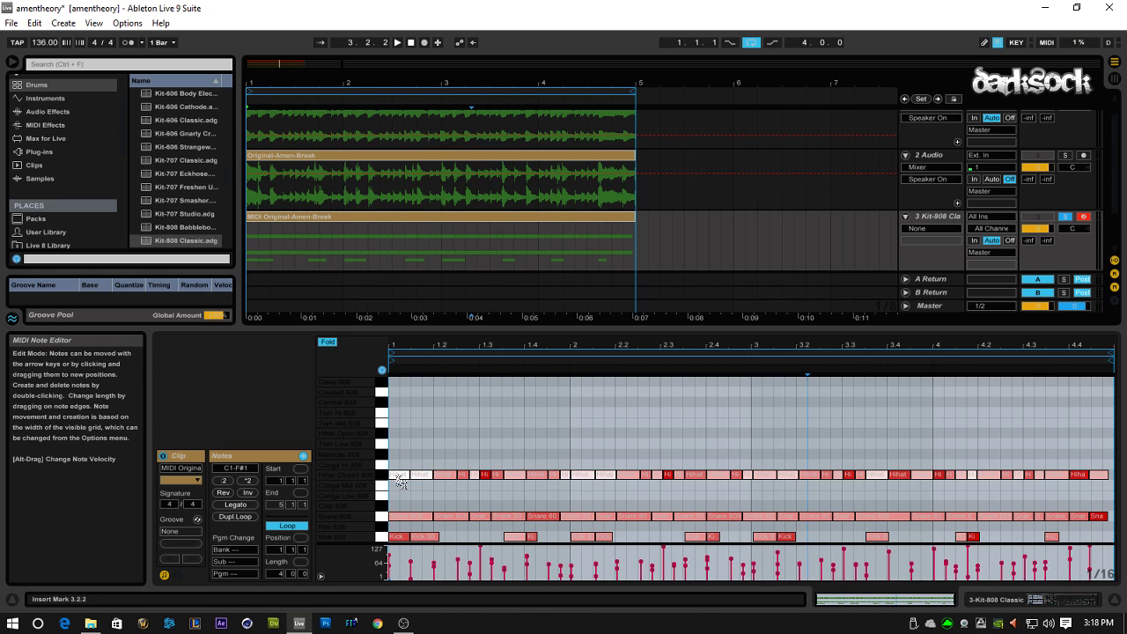
left_click(421, 476)
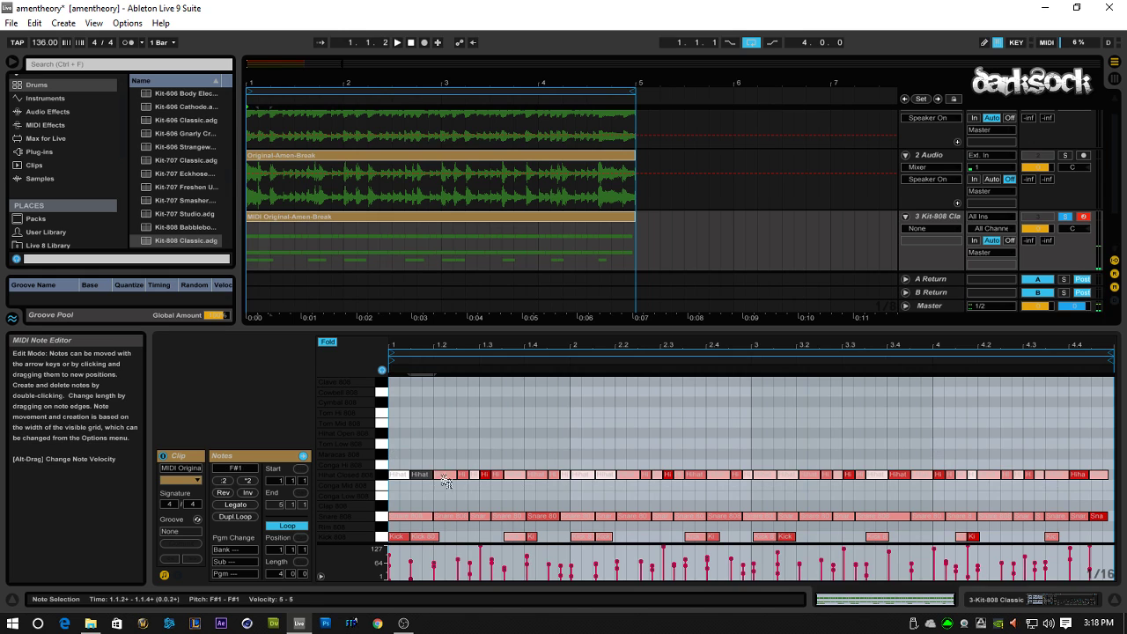
left_click_drag(401, 463, 1117, 477)
mouse_move(435, 572)
left_mouse_down()
mouse_move(435, 519)
mouse_move(435, 563)
mouse_move(435, 541)
left_mouse_up()
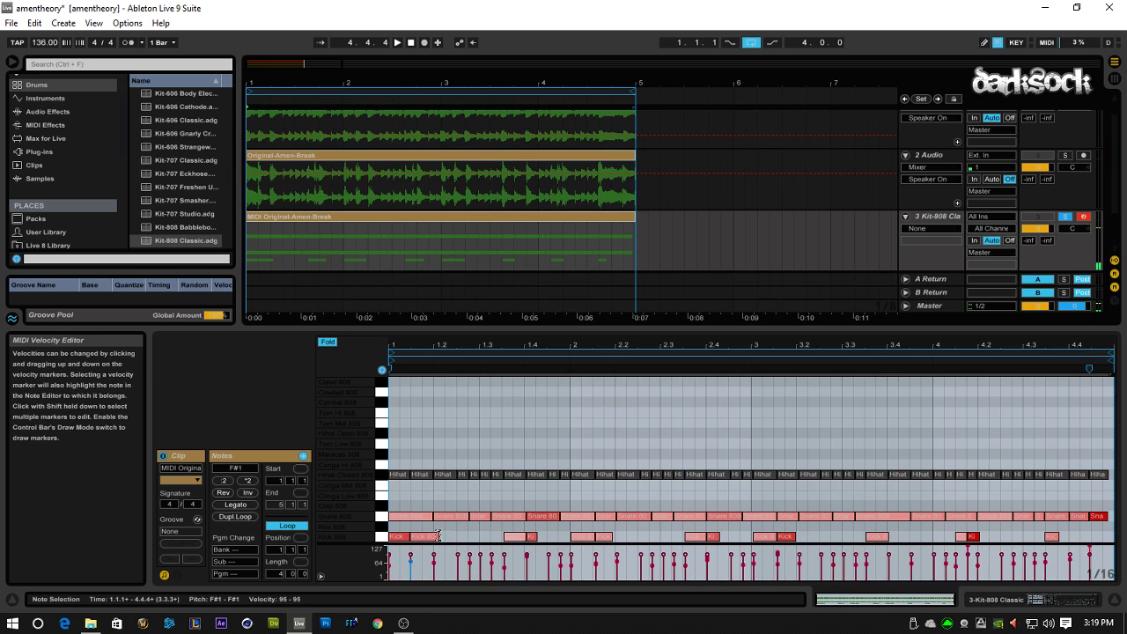
- Lower one early Kick 808 note's velocity to 51 and play back the pattern
left_click(428, 483)
left_click(413, 568)
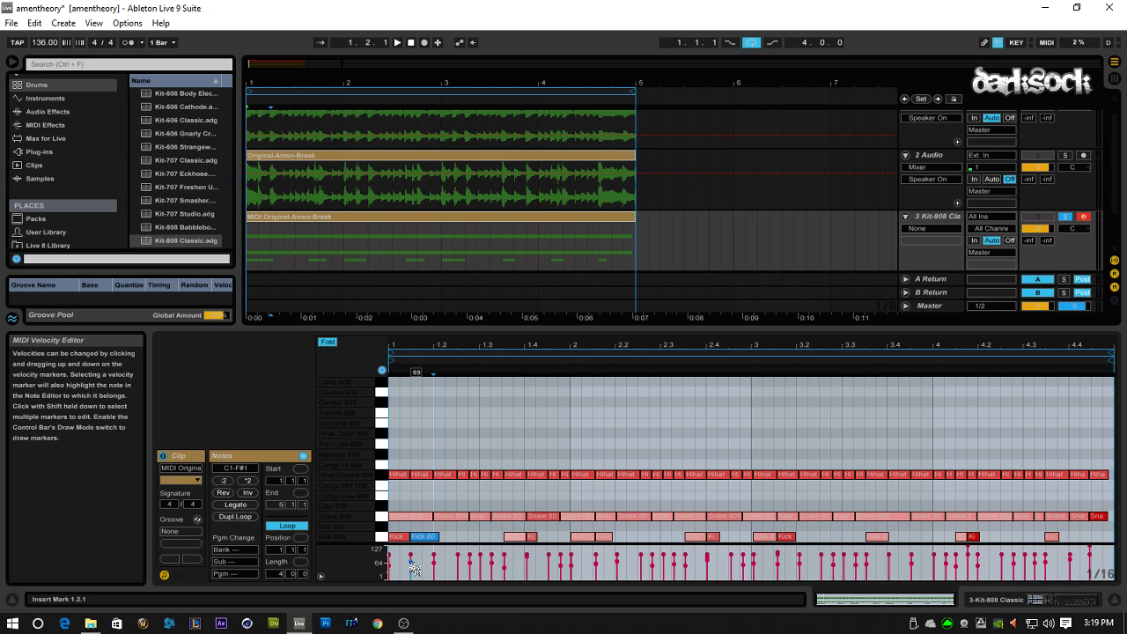
mouse_move(413, 568)
left_mouse_down()
mouse_move(413, 583)
mouse_move(413, 569)
left_mouse_up()
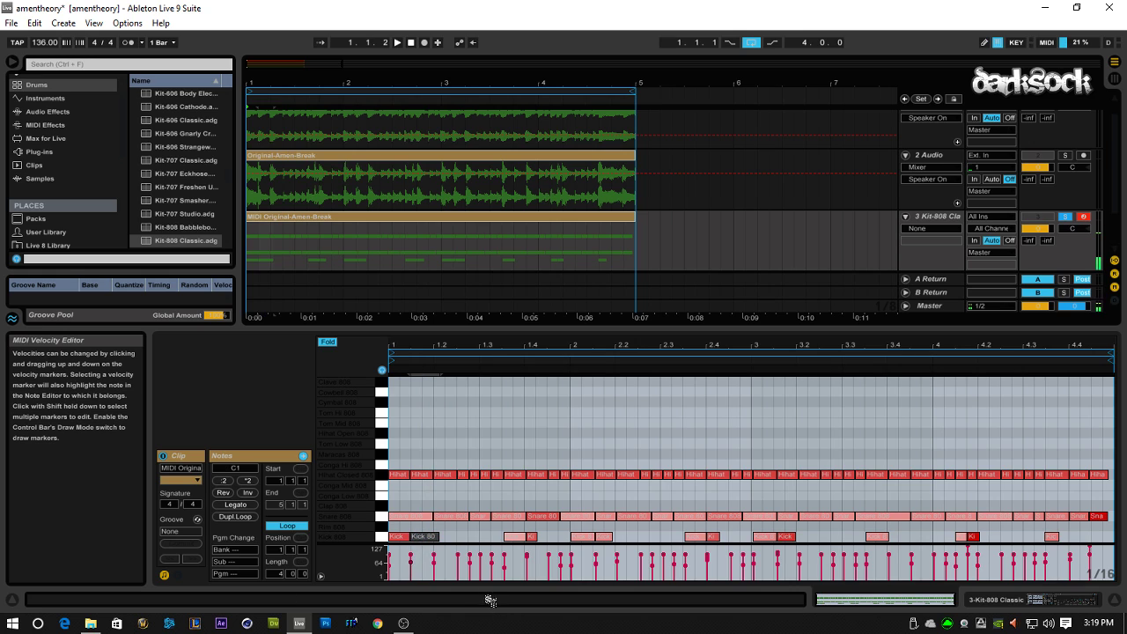
left_click(456, 427)
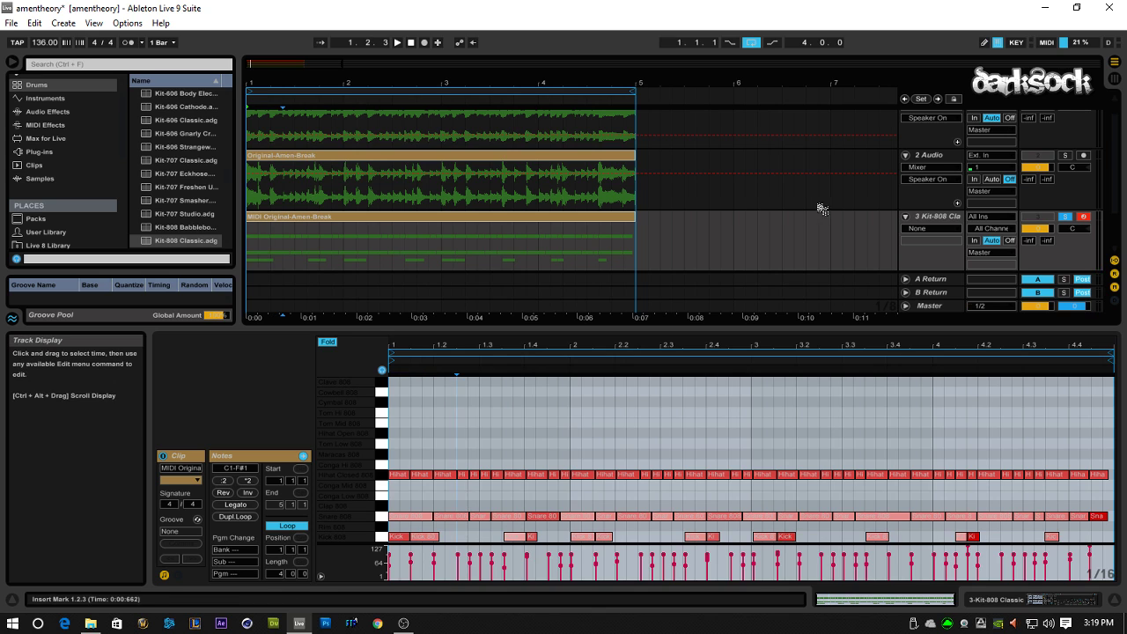
left_click(398, 43)
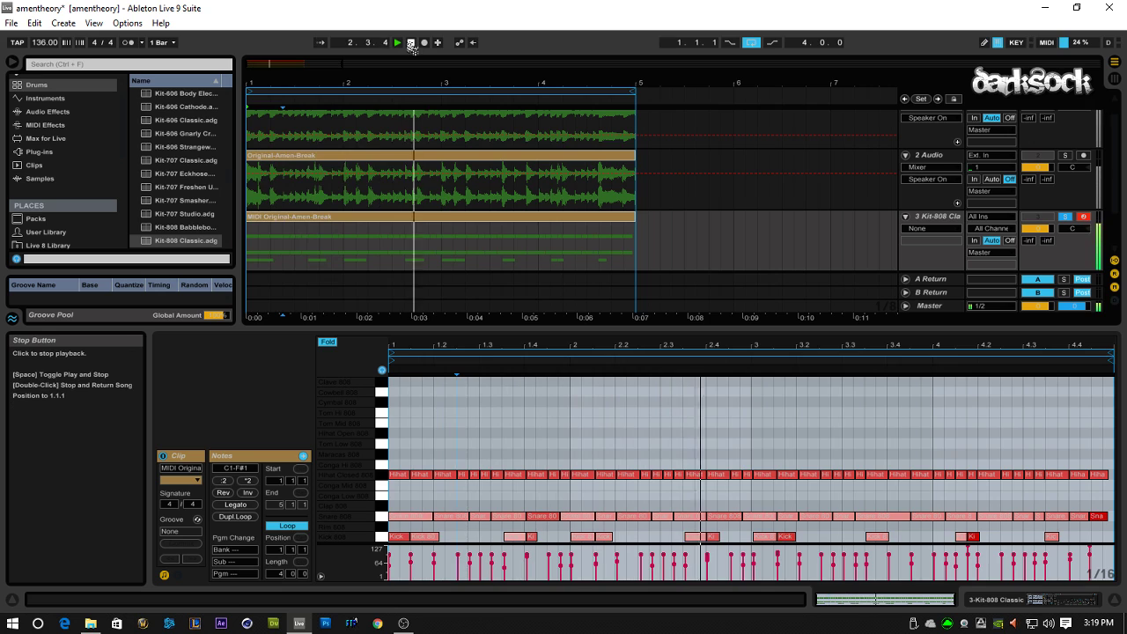
left_click(411, 43)
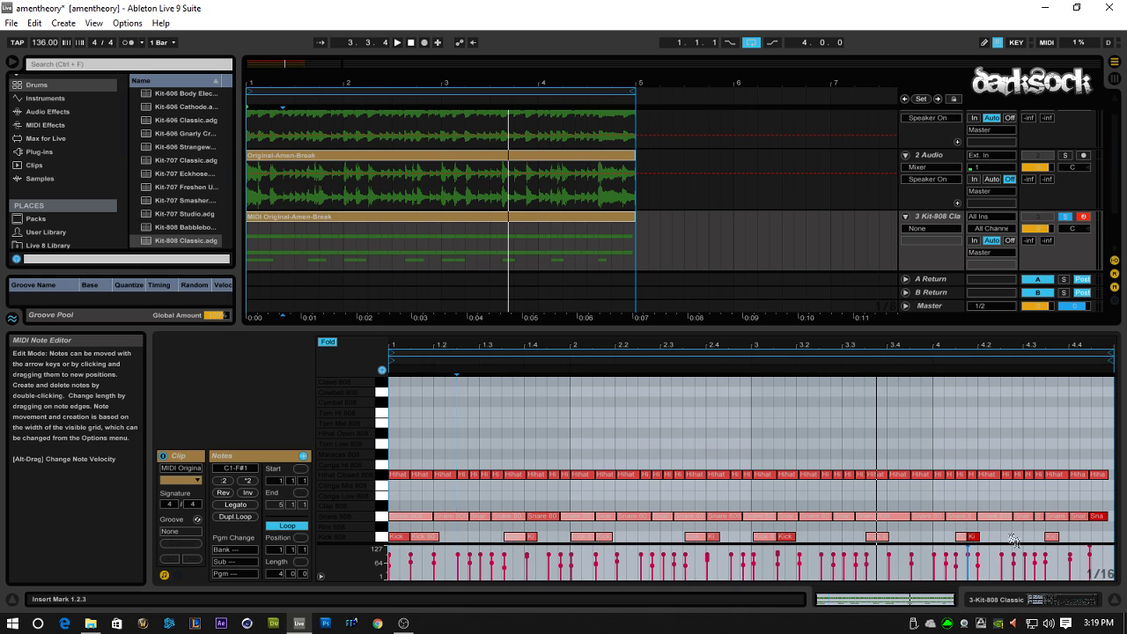
- Set the start point to 3.2.1, fold the Kit-808 track, and show the Original-Amen-Break sample
left_click(797, 442)
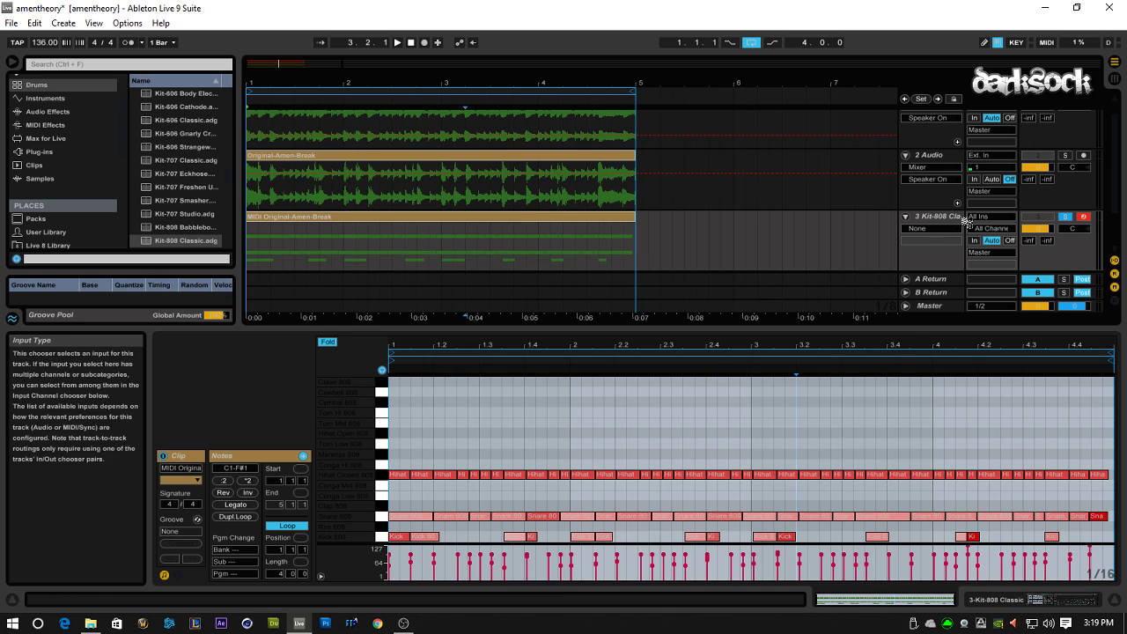
left_click(905, 216)
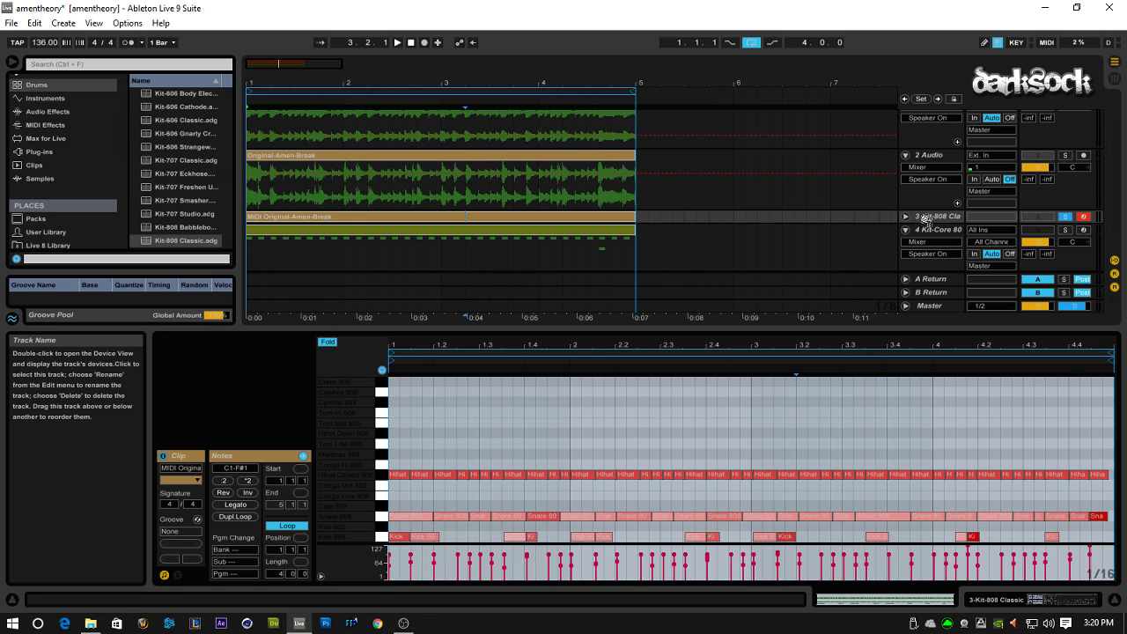
left_click(599, 162)
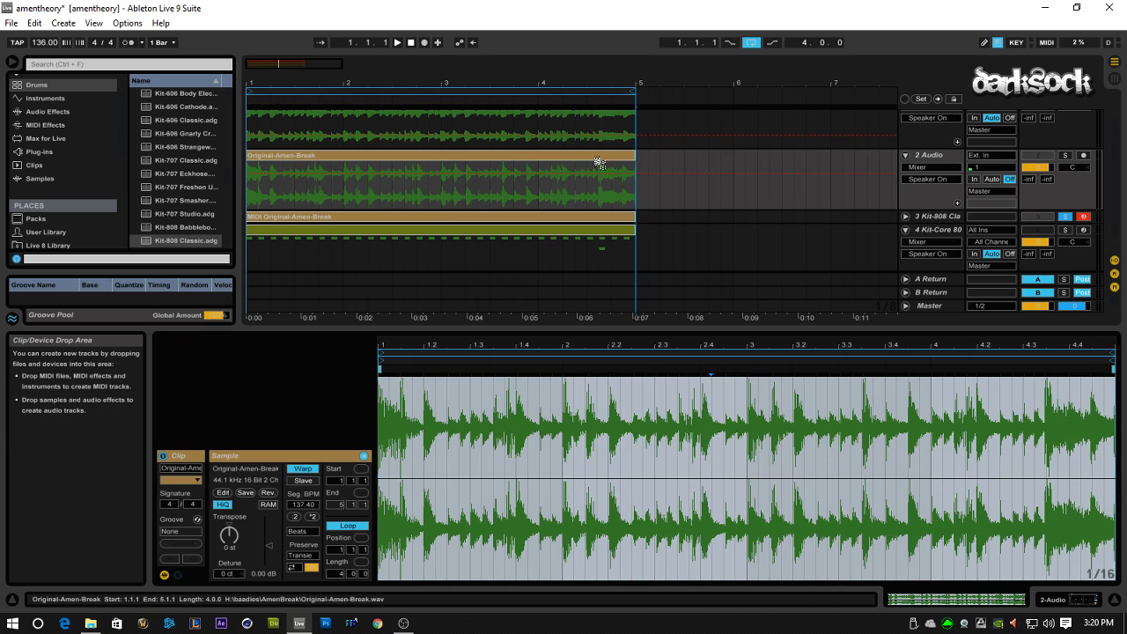
- Slice the Original-Amen-Break clip to a new MIDI track, one slice per 1/8 note
right_click(499, 162)
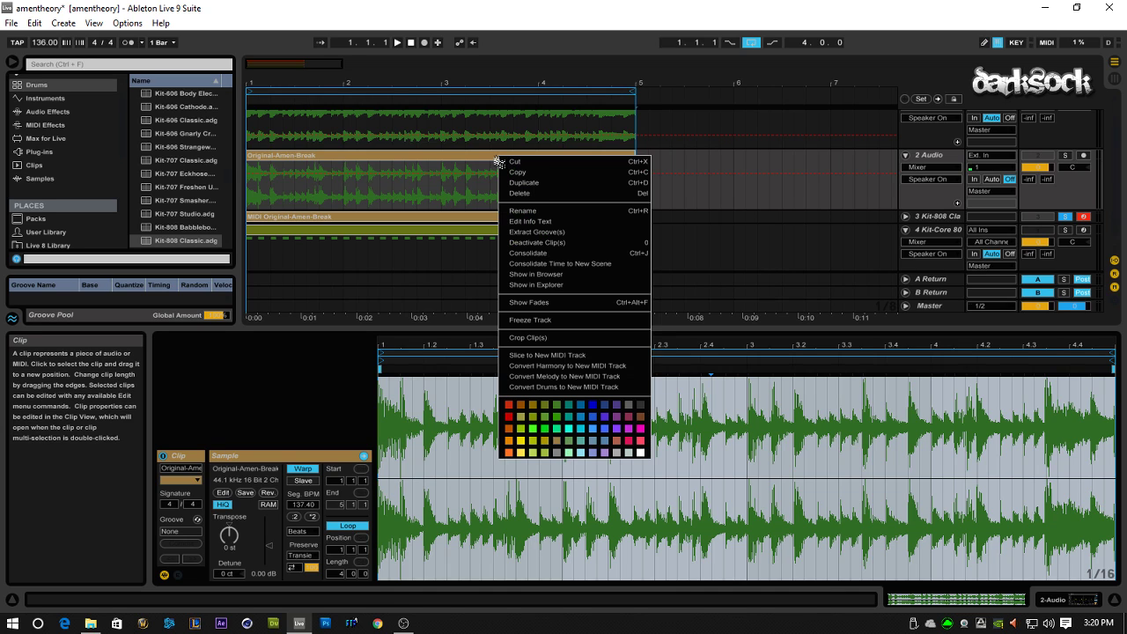
left_click(529, 355)
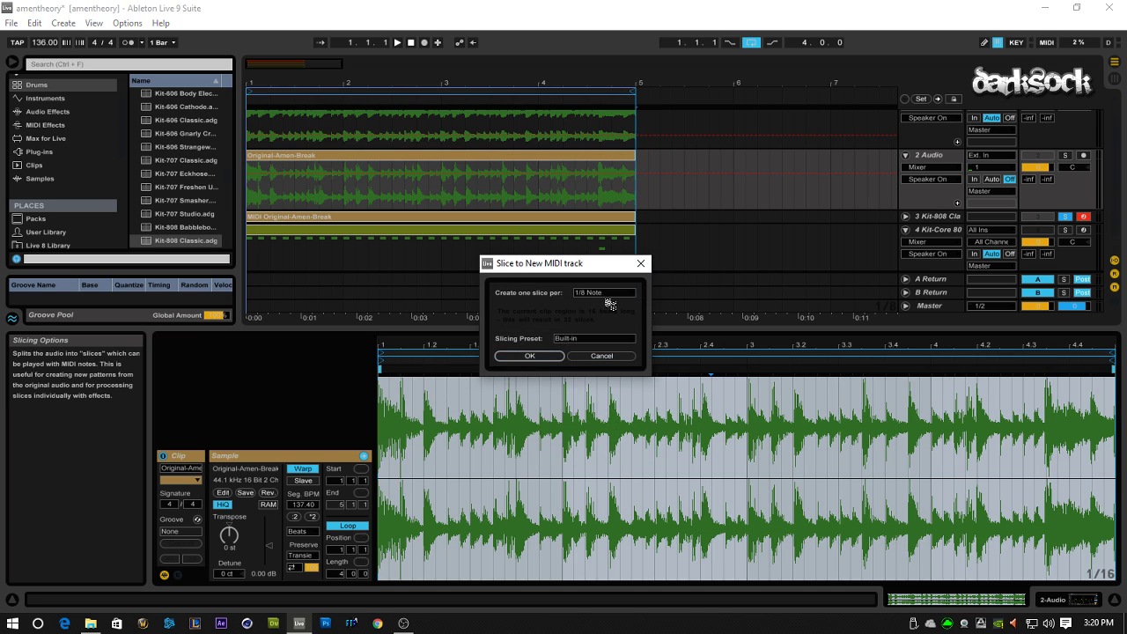
left_click(604, 295)
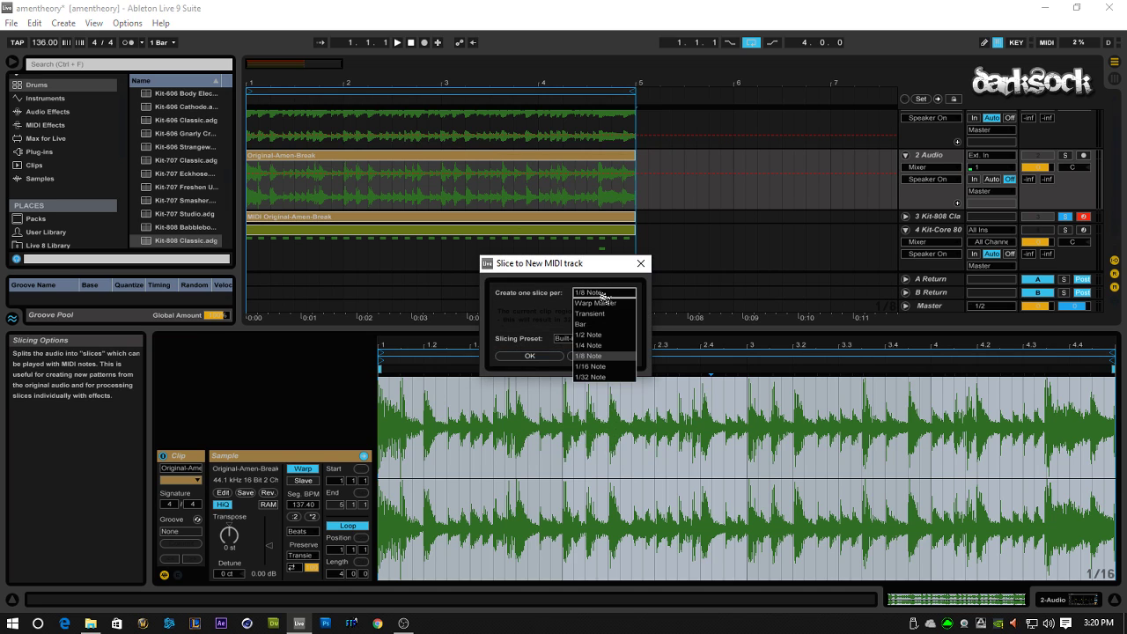
left_click(595, 356)
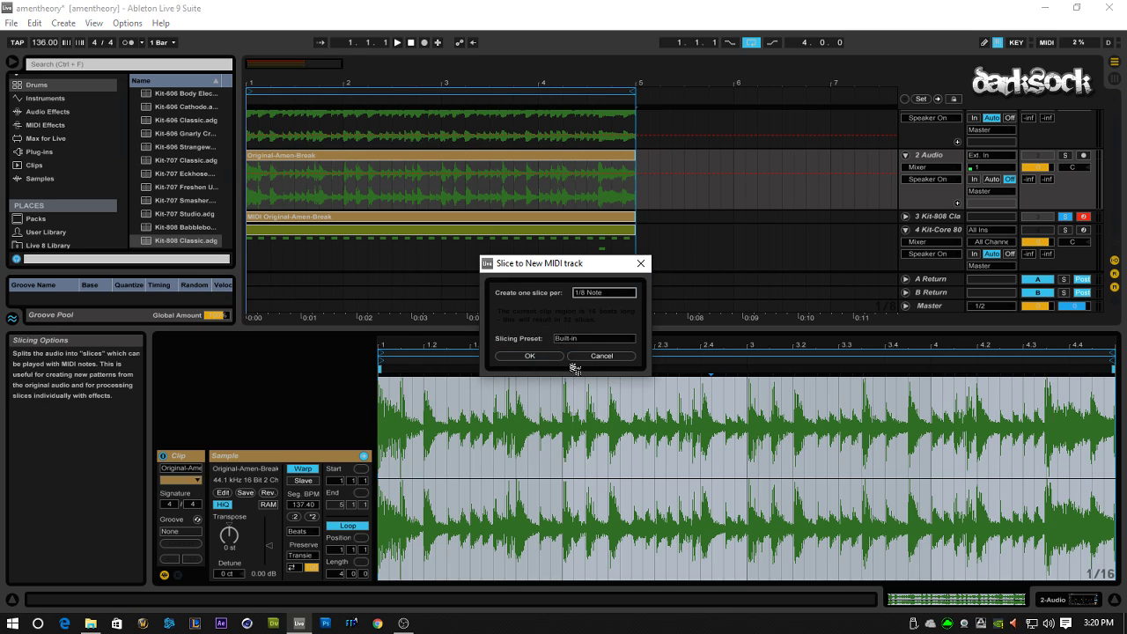
left_click(531, 356)
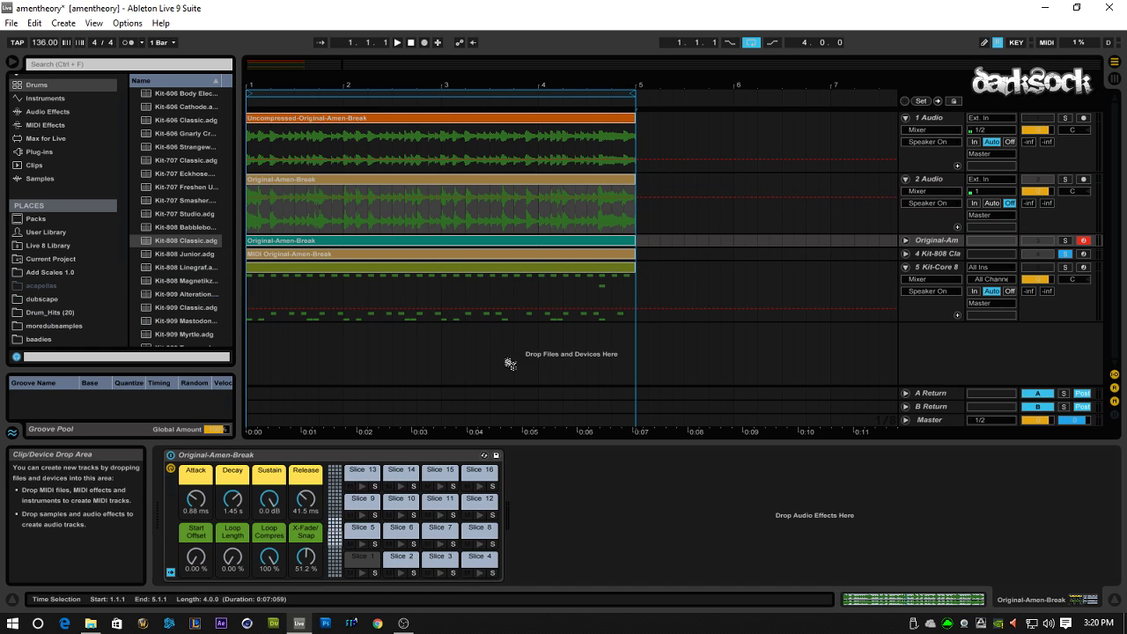
- Solo and unfold the sliced Original-Amen-Break track, then play and stop it
left_click(1064, 240)
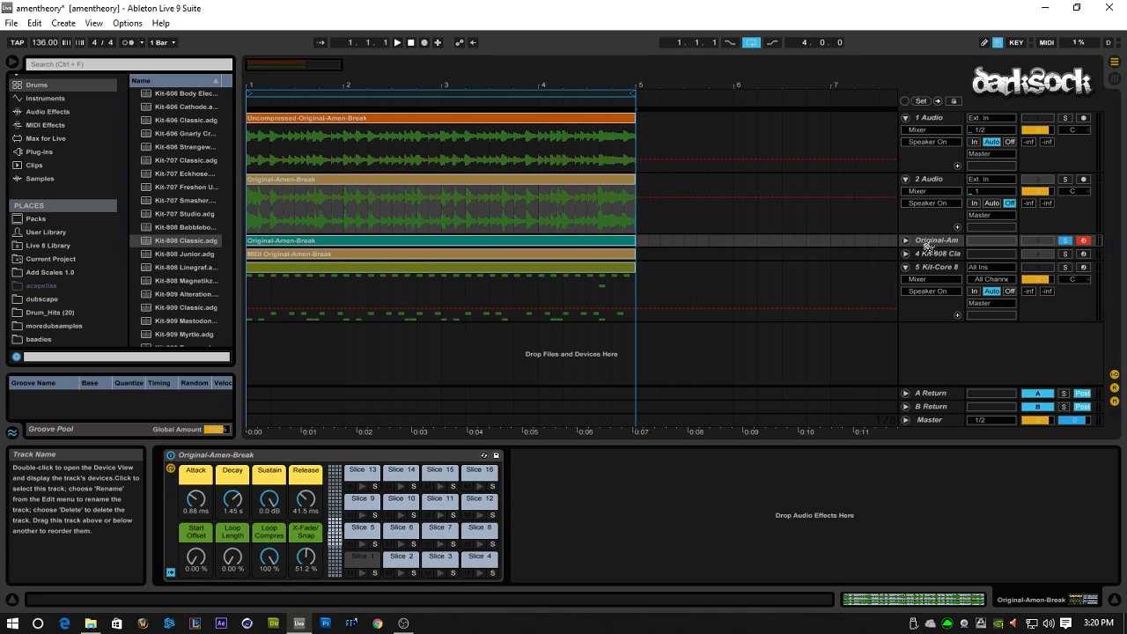
double_click(924, 249)
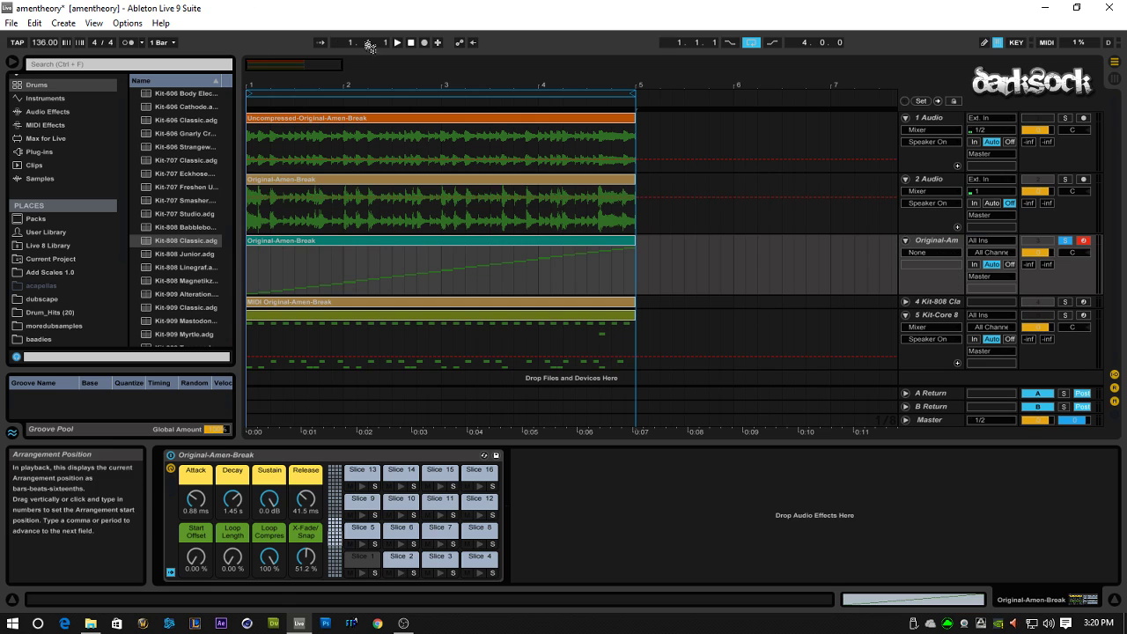
left_click(397, 43)
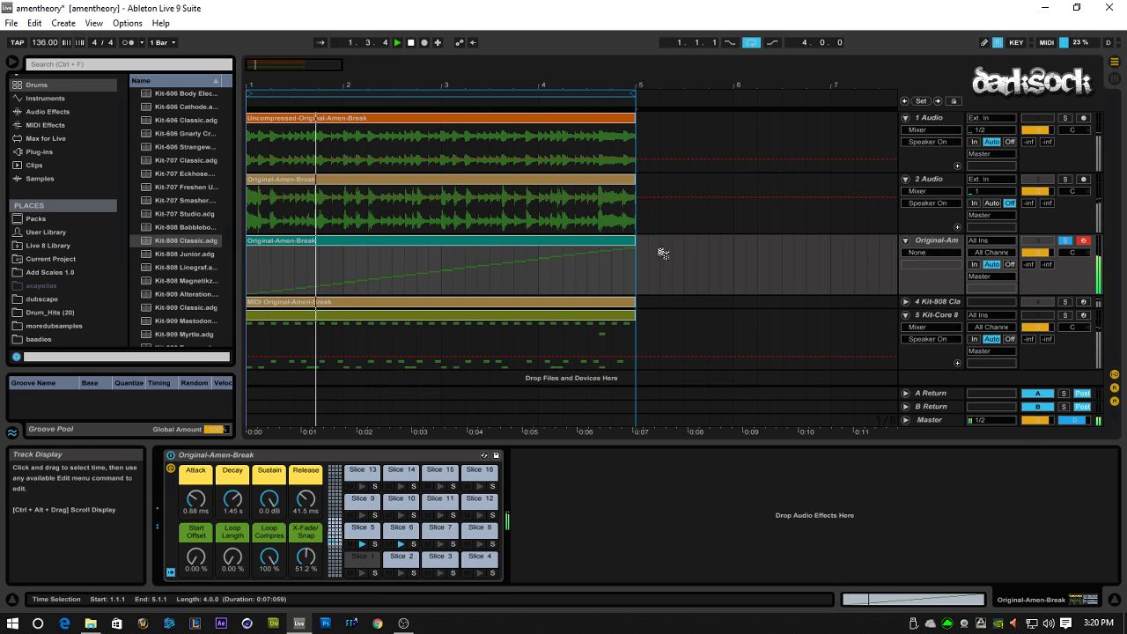
left_click(411, 43)
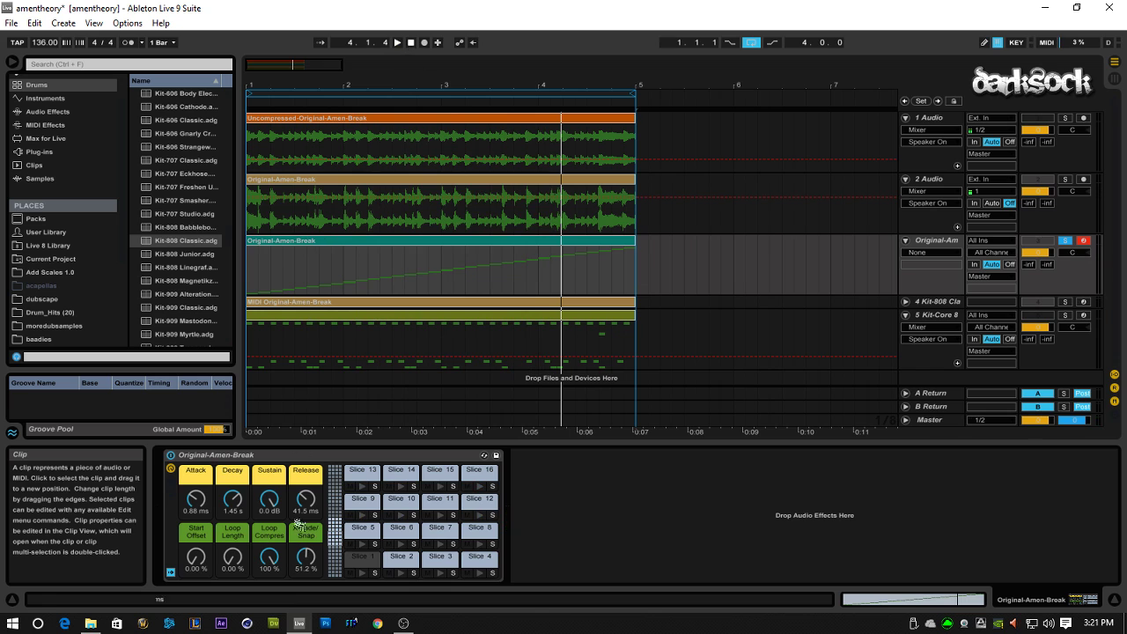
- Inspect the sliced clip's MIDI notes, then bring up Slice 1's sampler in the Drum Rack
double_click(346, 249)
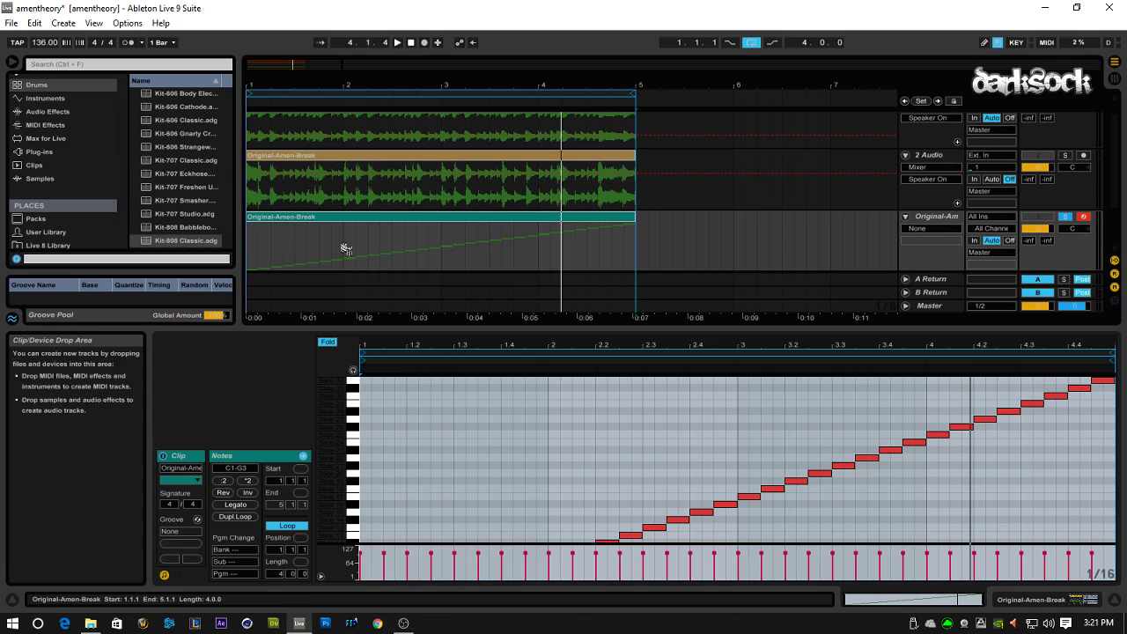
scroll(466, 478, "down", 5)
scroll(598, 405, "up", 5)
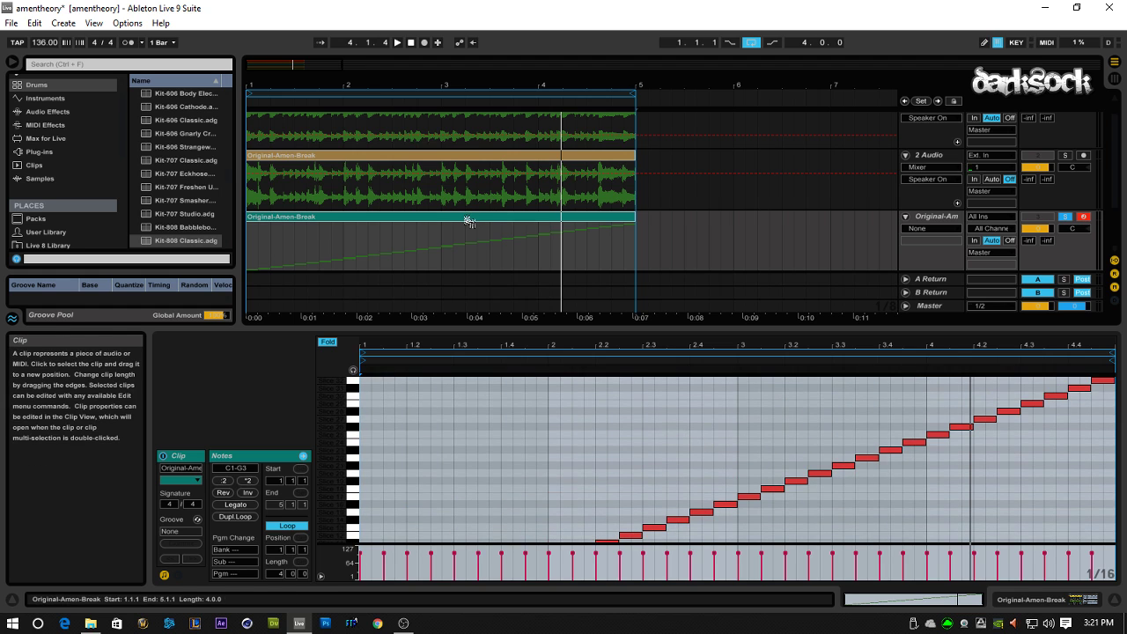
double_click(924, 220)
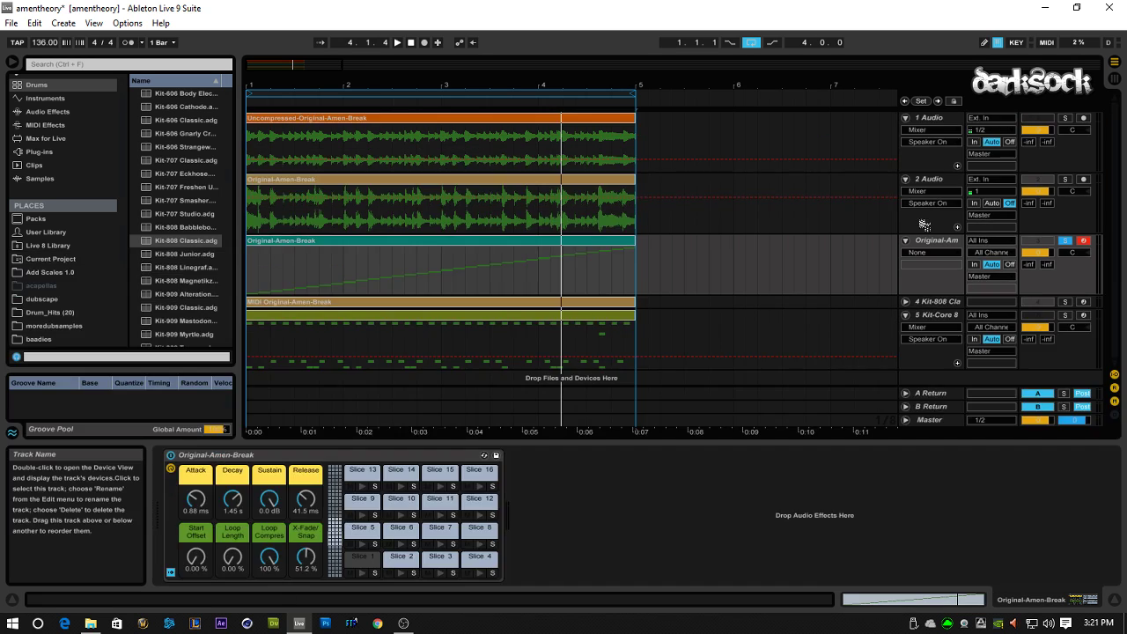
left_click(361, 561)
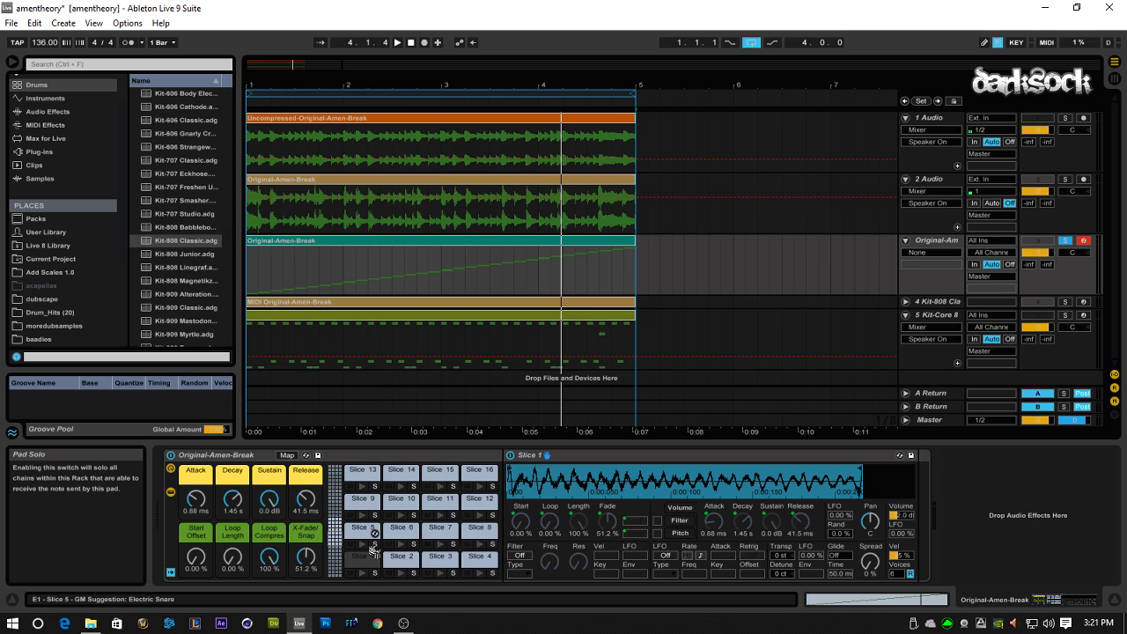
key("a")
key("w")
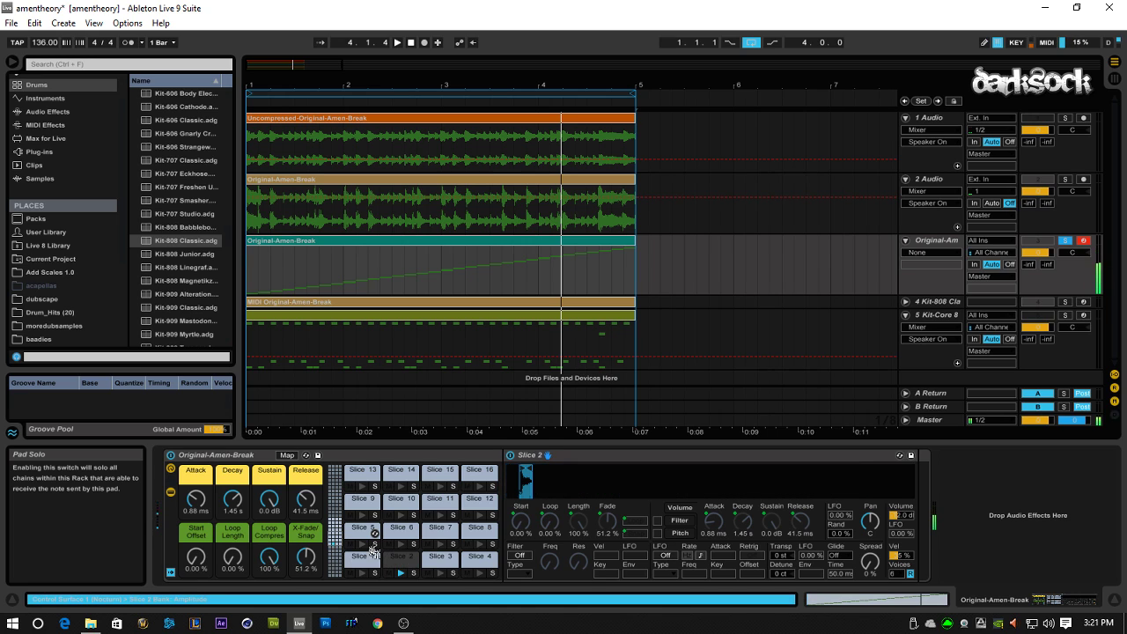
key("s")
key("e")
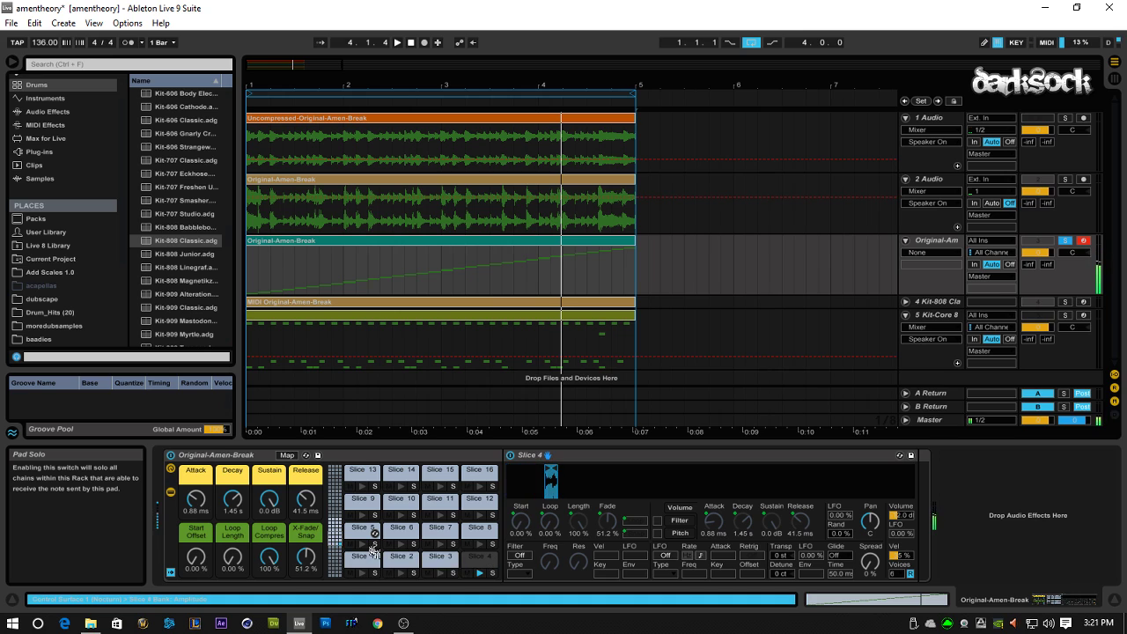
key("u")
key("k")
key("o")
key("u")
key("k")
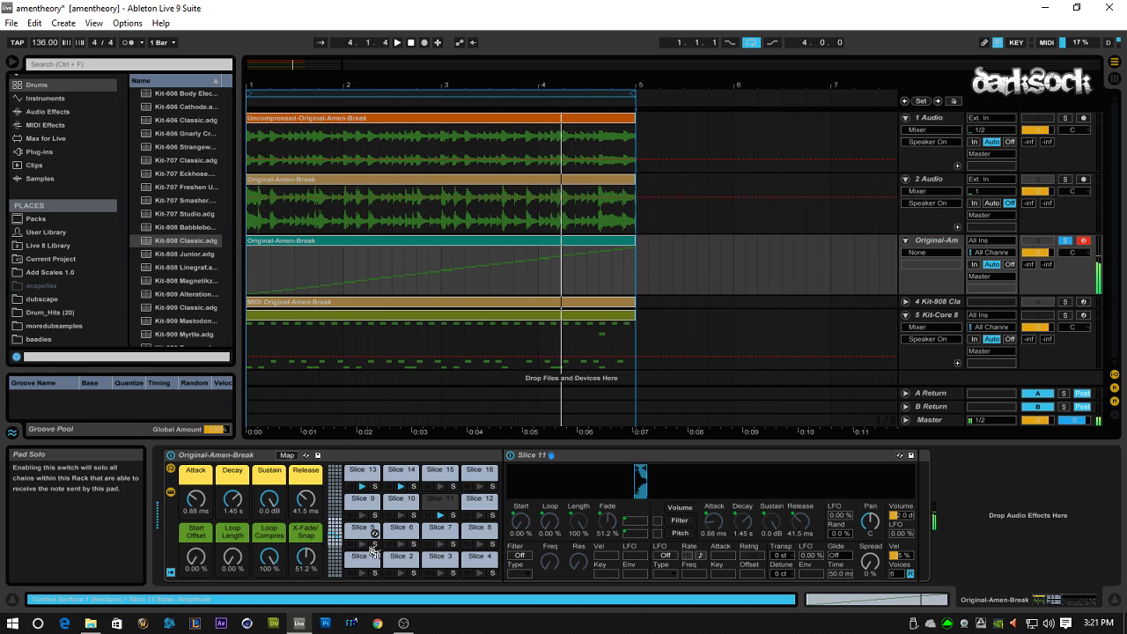
key("u")
- Enable Slice 1's LP12 filter and bring its cutoff down to about 1.24 kHz
left_click(367, 562)
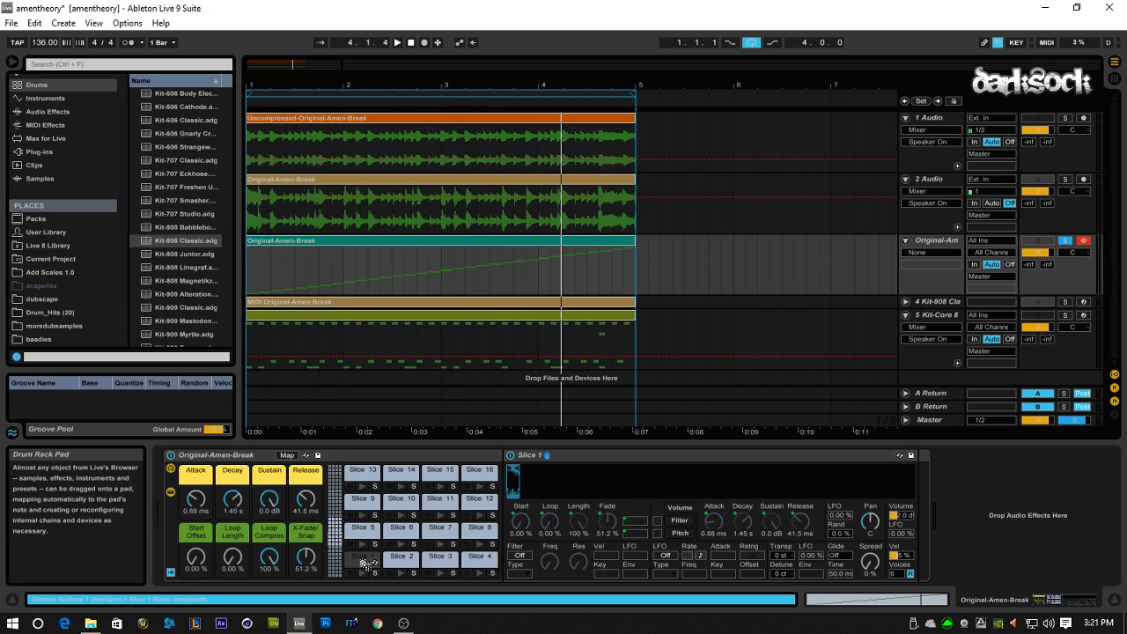
left_click(520, 557)
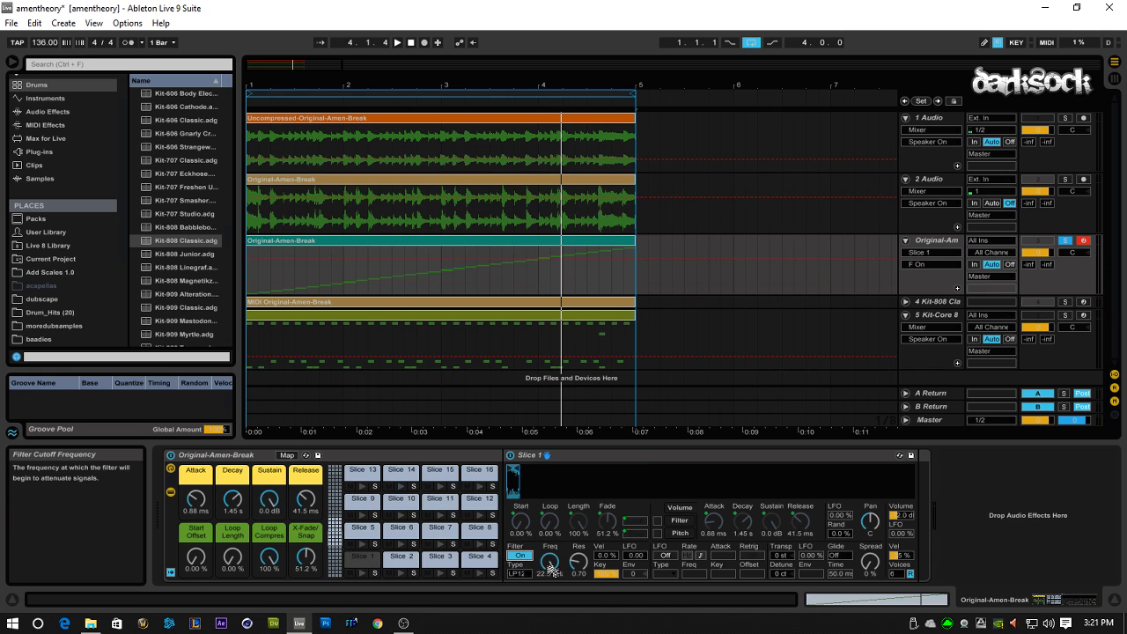
left_click(550, 568)
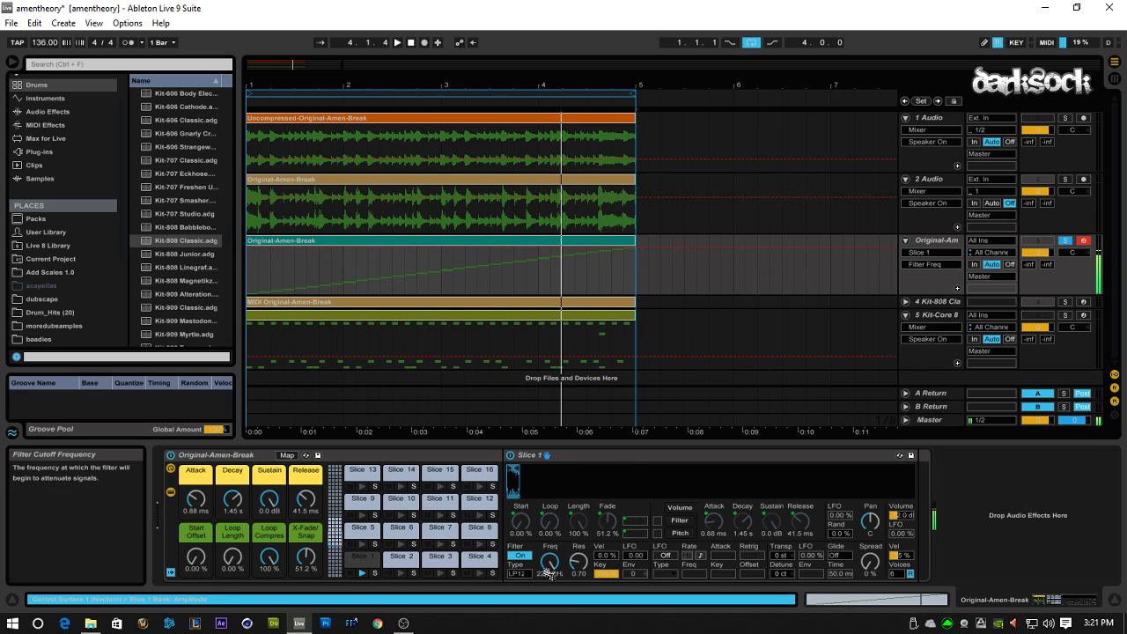
left_click_drag(549, 561, 577, 564)
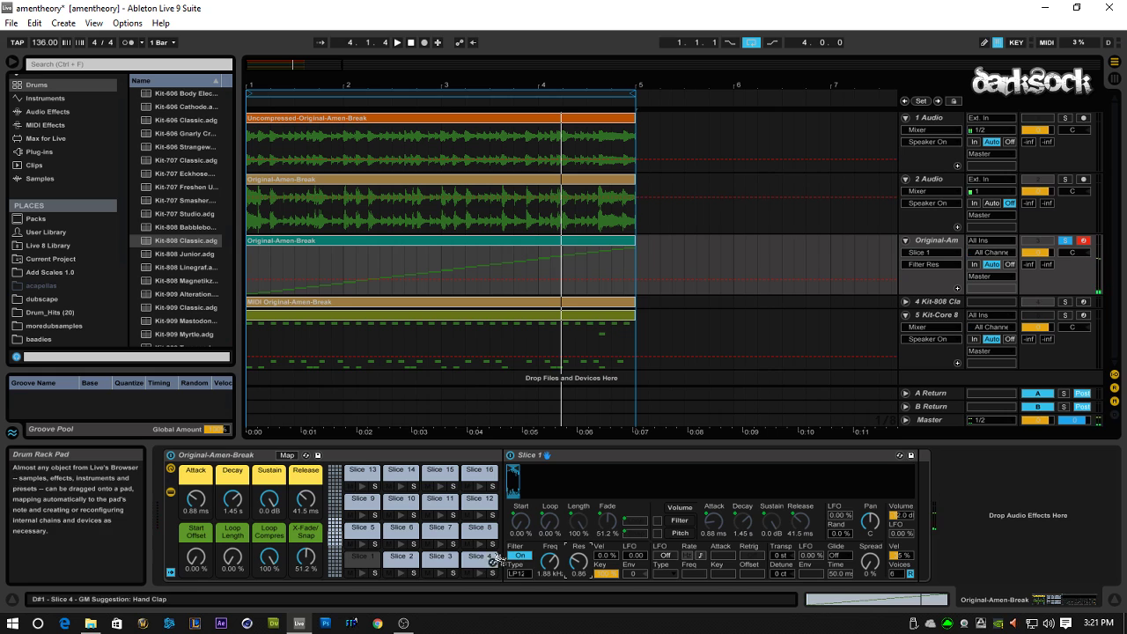
left_click(359, 568)
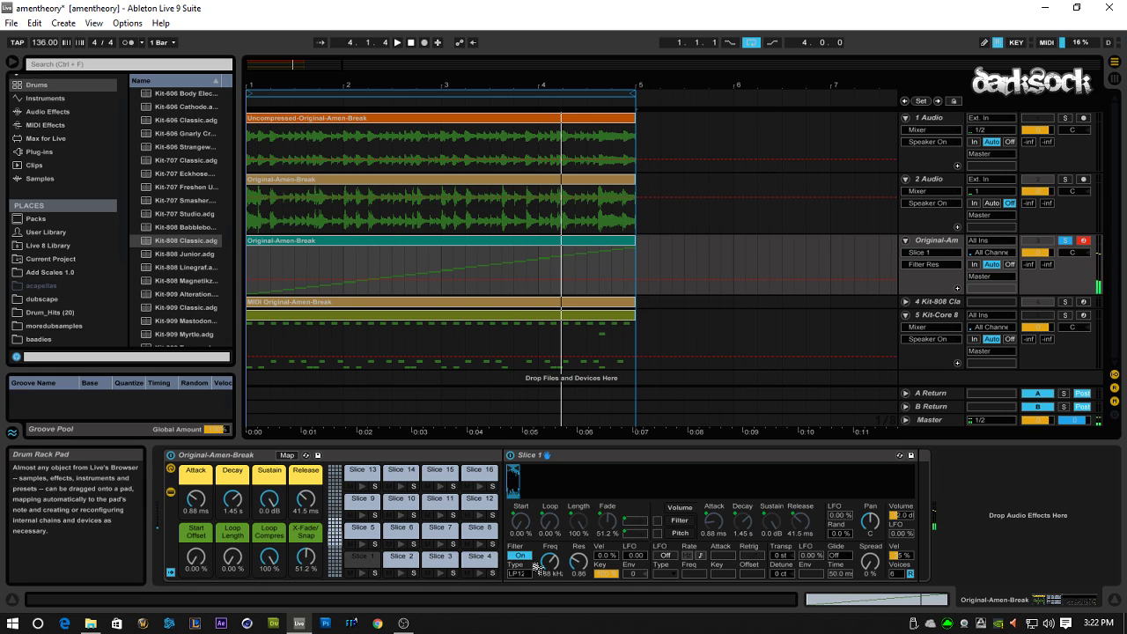
left_click_drag(549, 561, 578, 557)
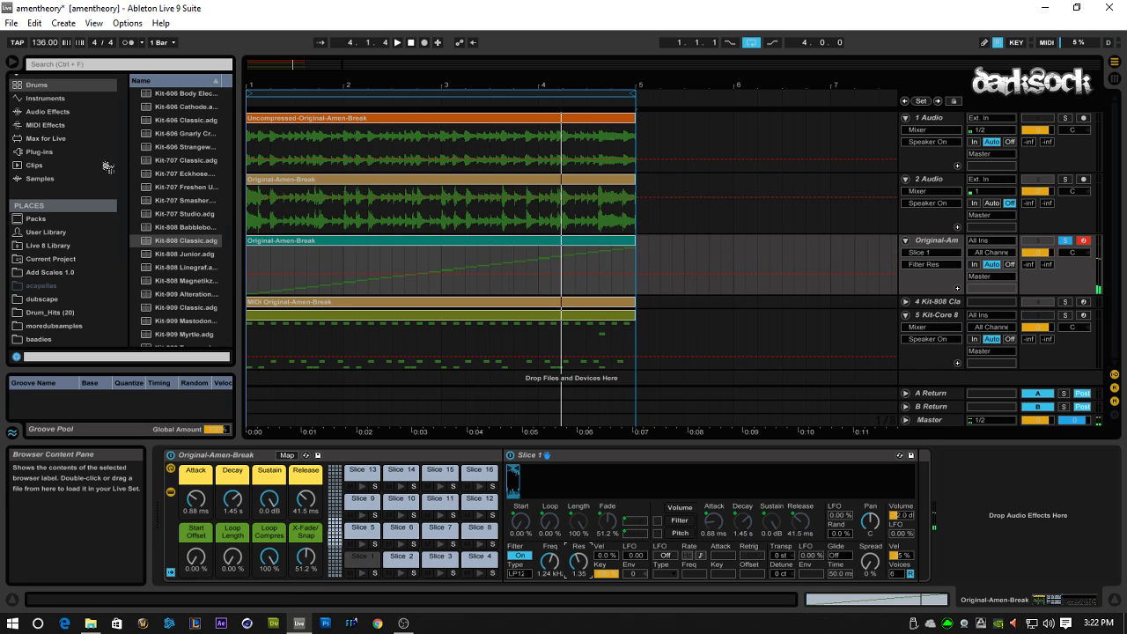
- Load Reverb from Audio Effects onto Slice 1's chain, with Simple Delay inserted before it
scroll(61, 159, "up", 1)
left_click(48, 133)
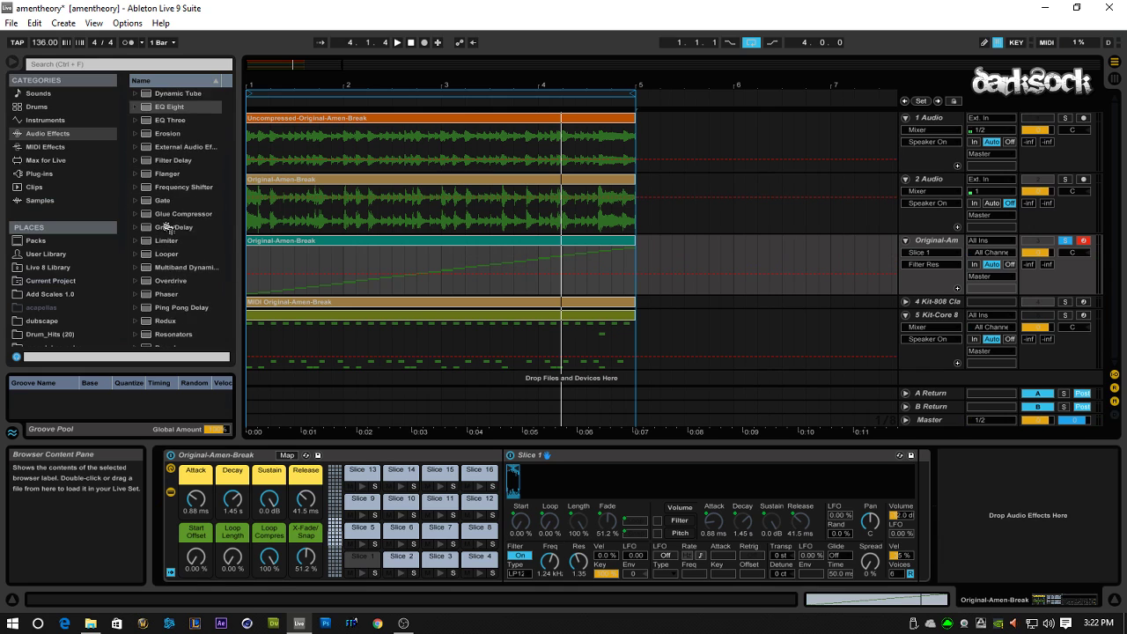
scroll(170, 245, "down", 5)
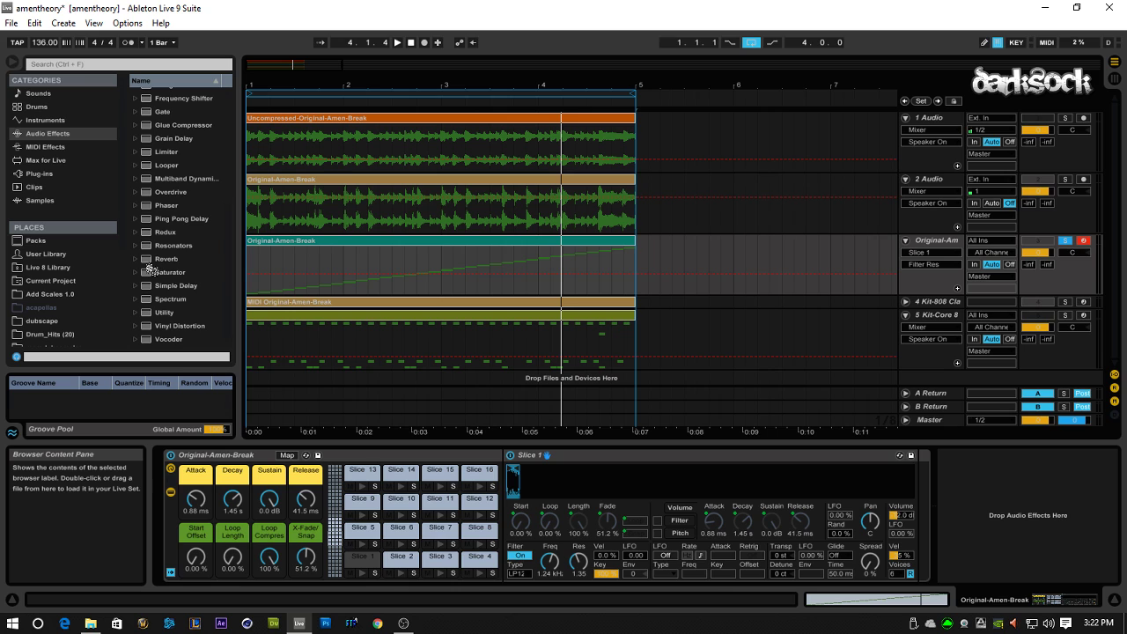
left_click(159, 259)
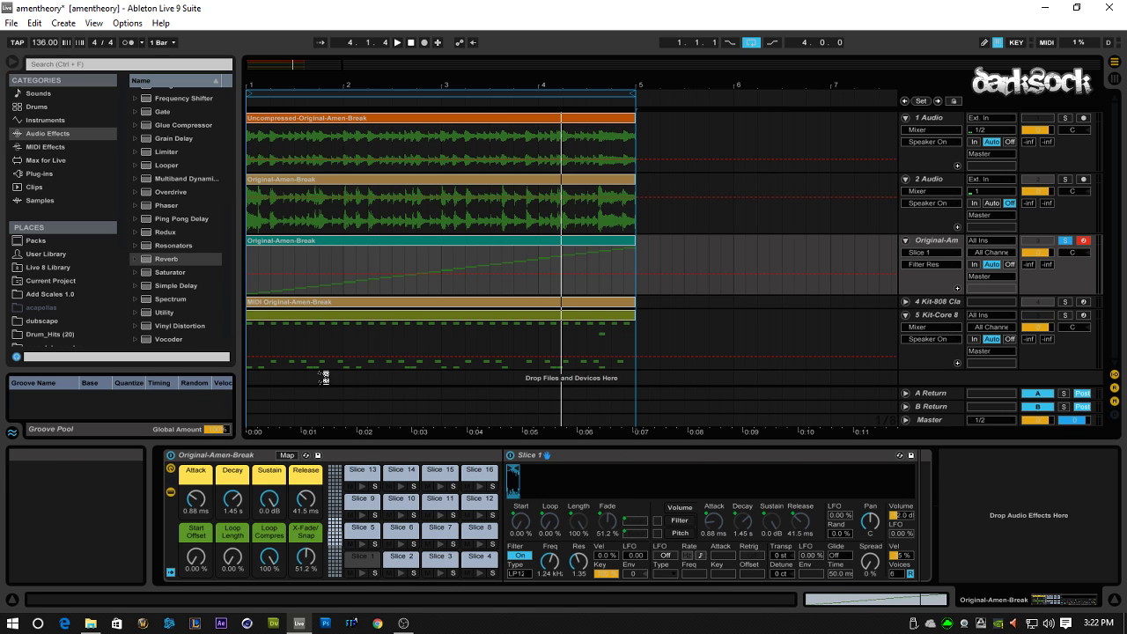
key("Return")
left_click(152, 287)
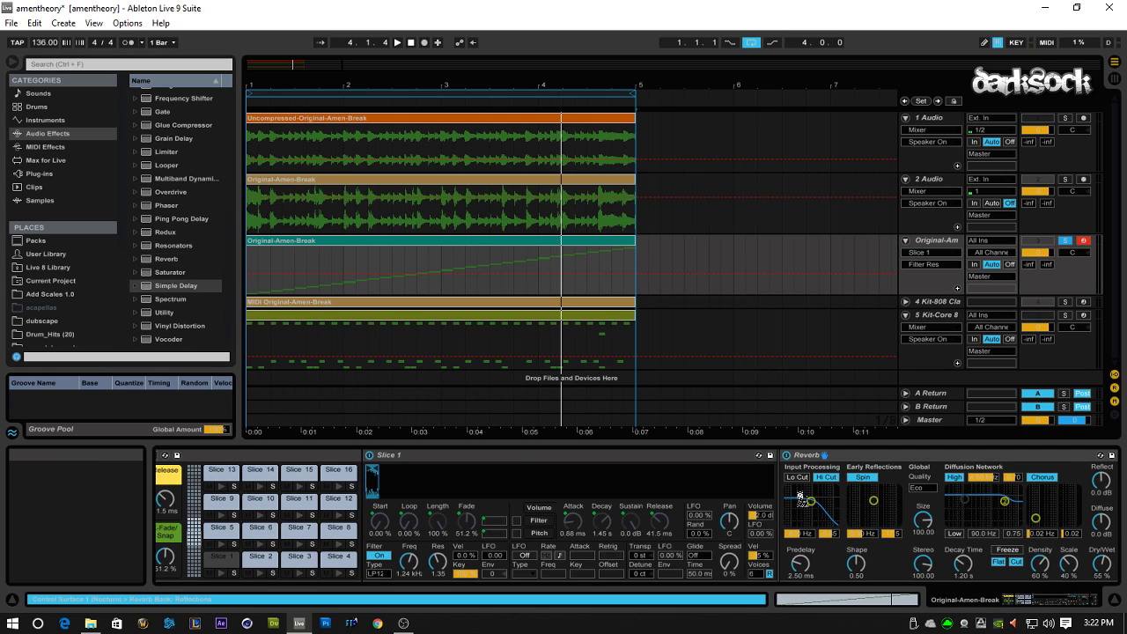
key("Return")
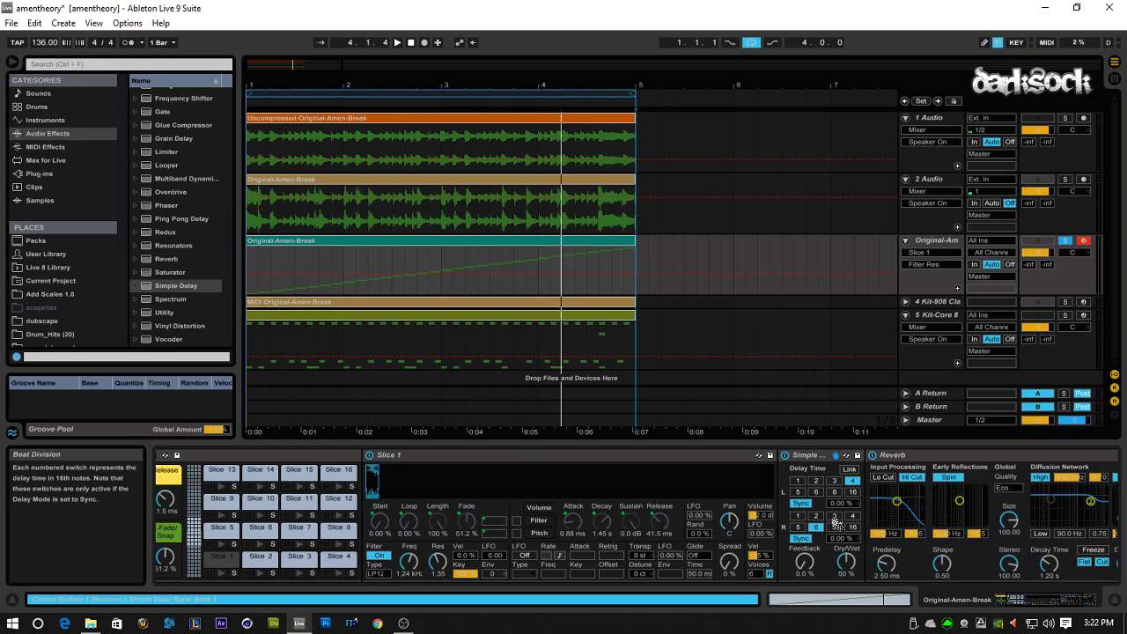
- Play the arrangement from the start to hear the effected slice, then stop
scroll(771, 539, "down", 2)
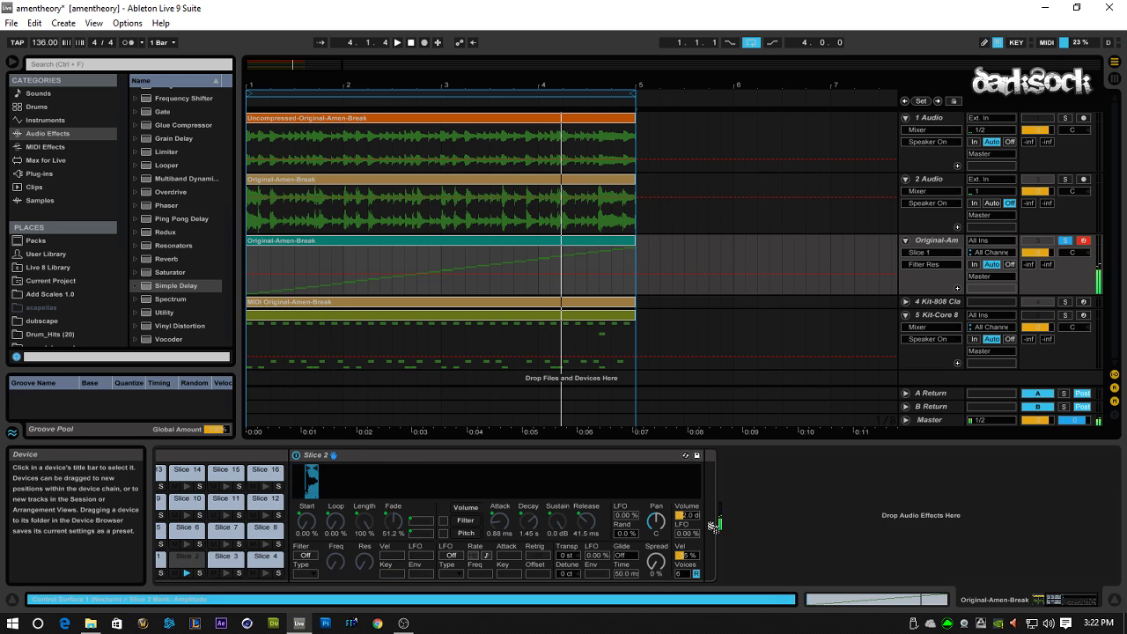
left_click(395, 44)
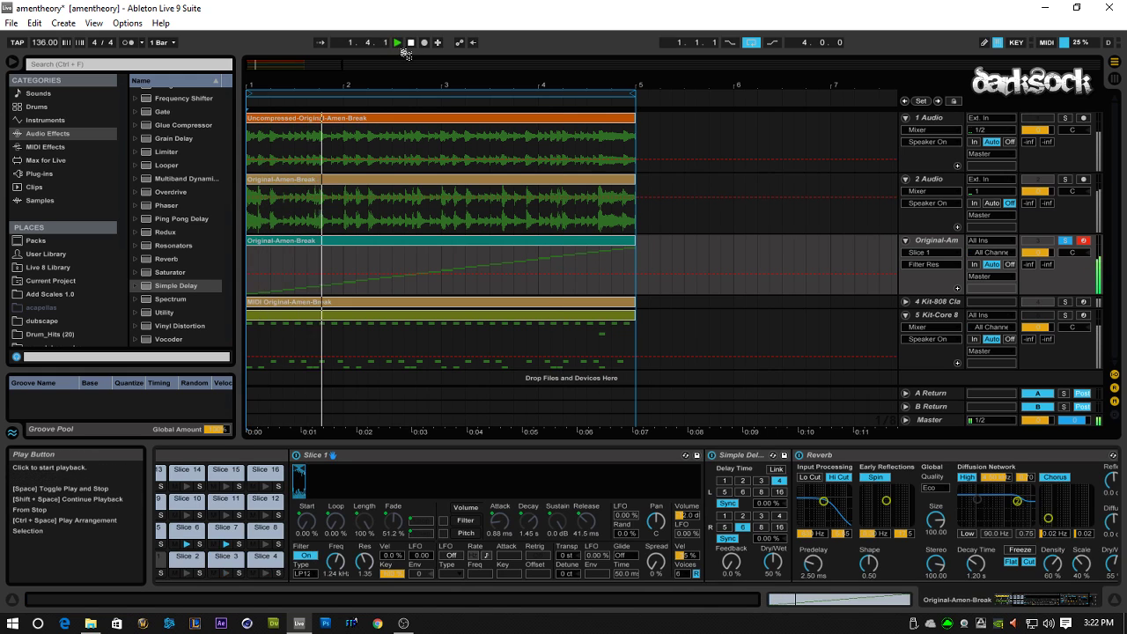
left_click(410, 44)
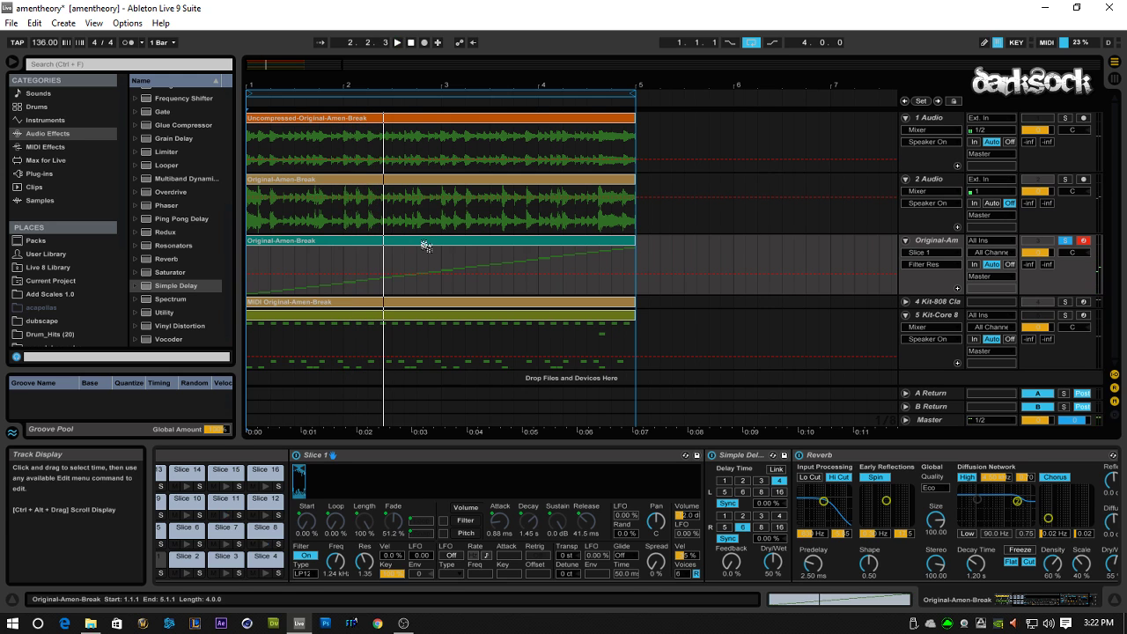
- Enlarge the note editor and move several slice notes in bars 1–2 to new pitches
double_click(422, 241)
left_click_drag(609, 329, 608, 186)
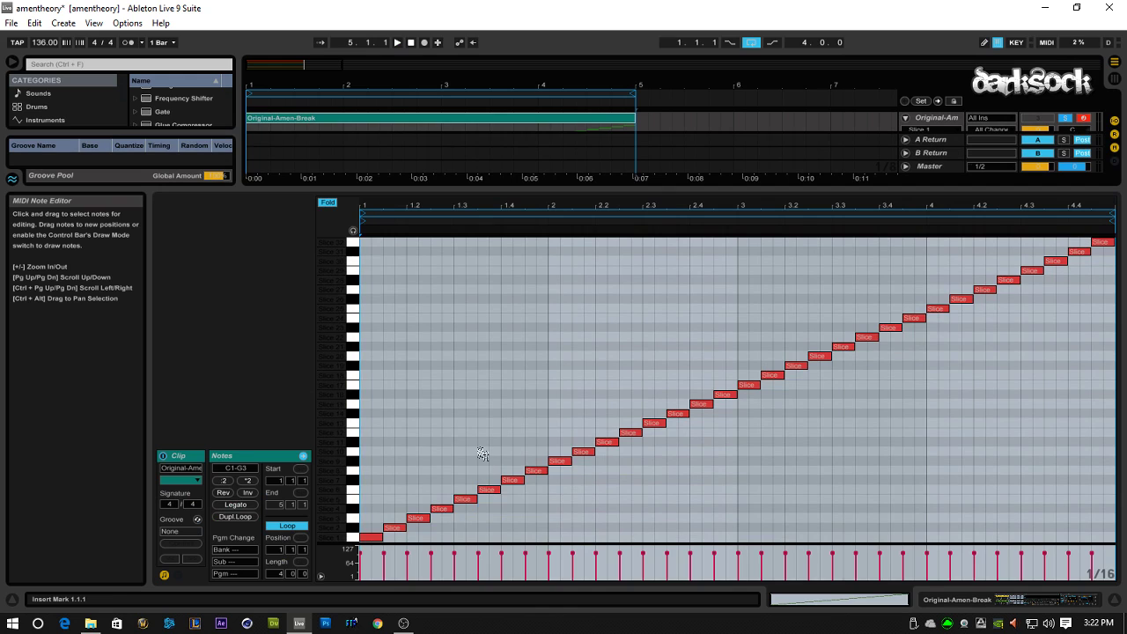
left_click_drag(477, 451, 486, 527)
left_click_drag(583, 424, 682, 482)
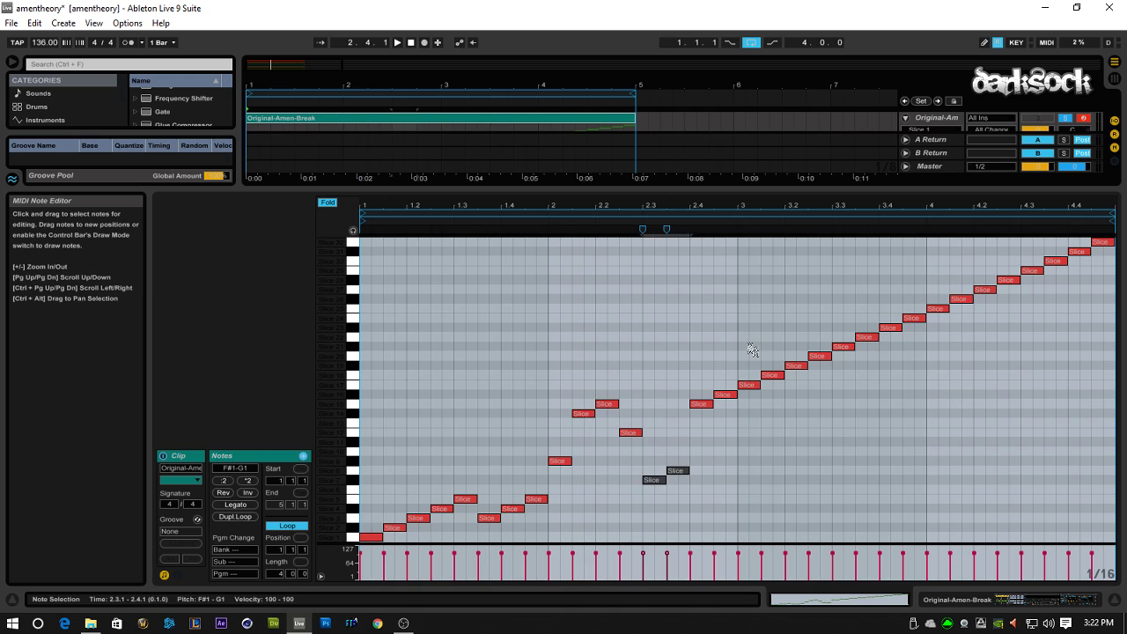
left_click_drag(763, 345, 753, 508)
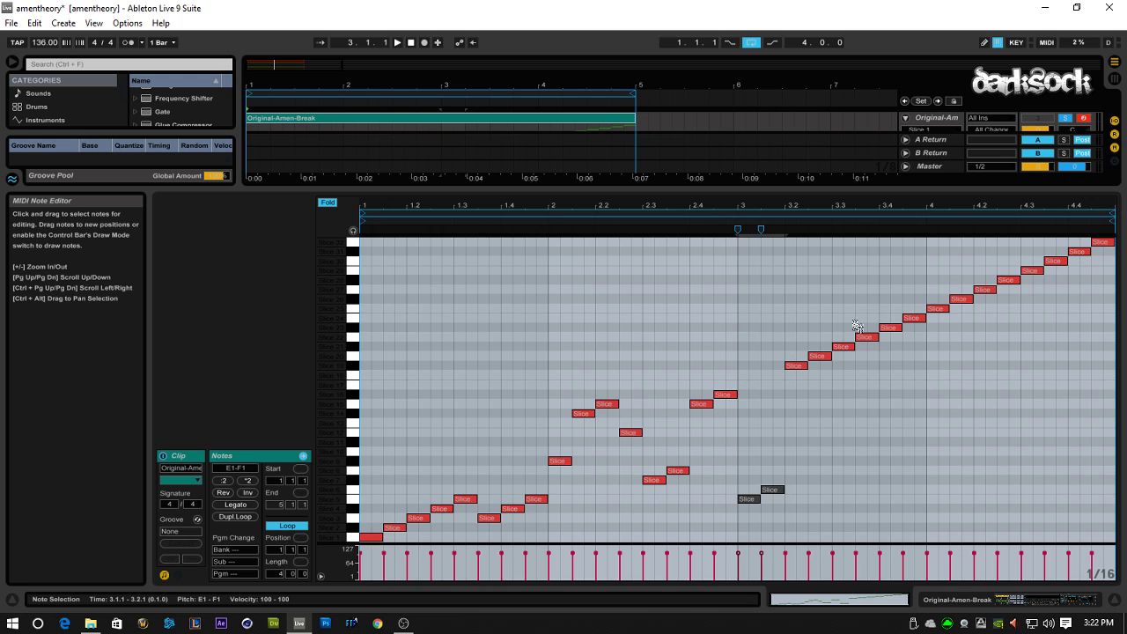
left_click_drag(857, 326, 872, 458)
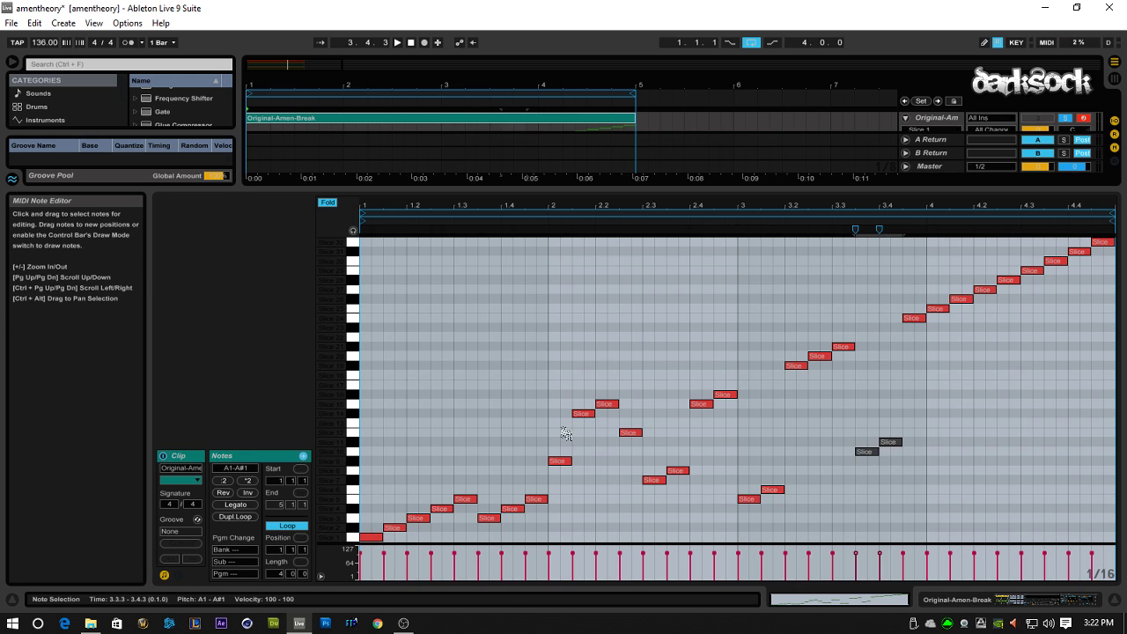
left_click_drag(608, 395, 610, 529)
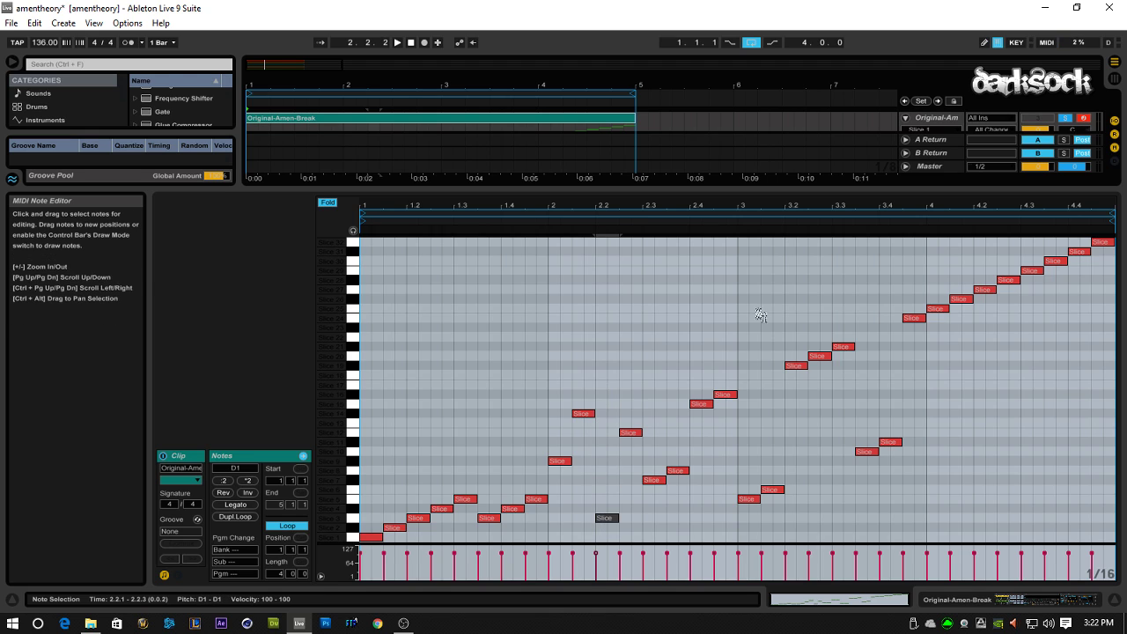
left_click(1004, 280)
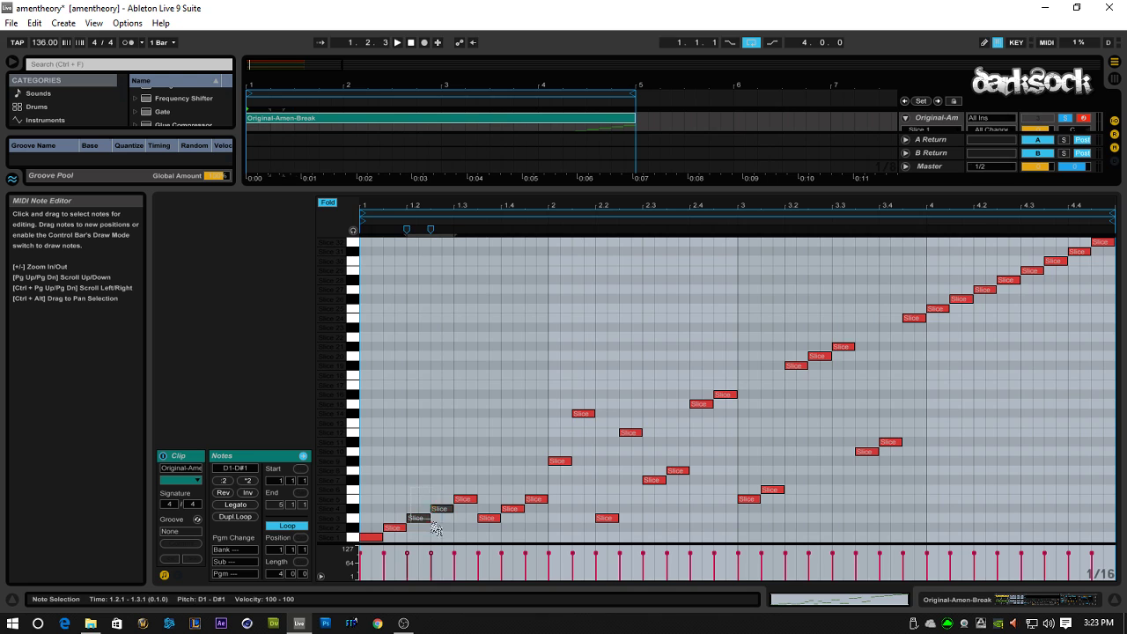
left_click_drag(392, 496, 428, 366)
- Delete the notes from bar 3 onward and copy the first two bars' pattern to start at bar 3
left_click_drag(739, 251, 1113, 519)
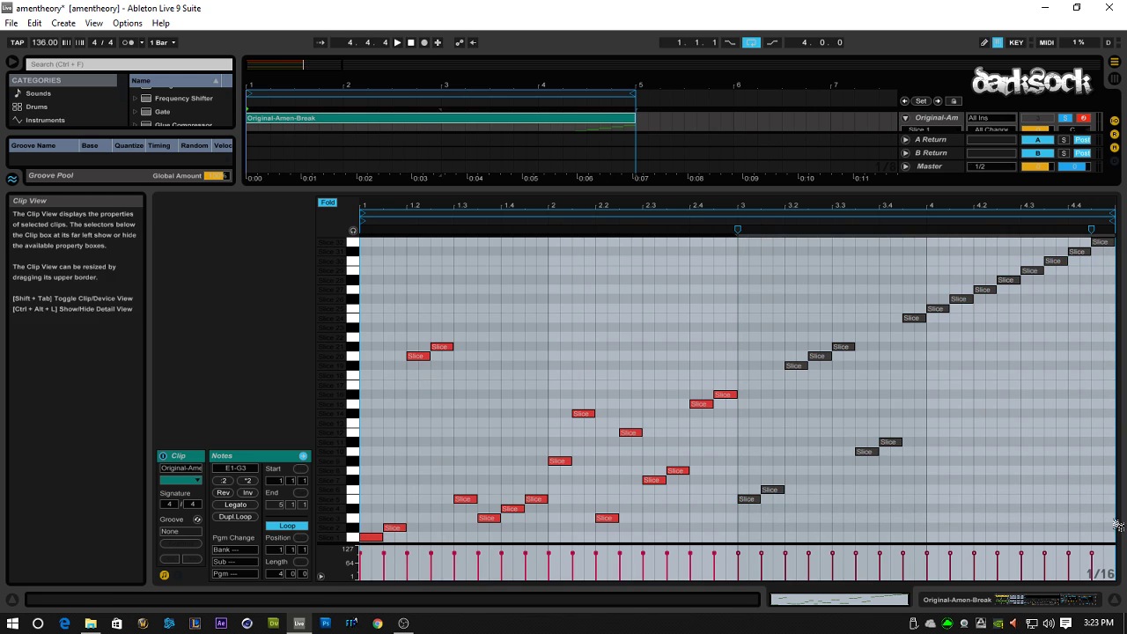
key("Delete")
left_click_drag(860, 292, 382, 555)
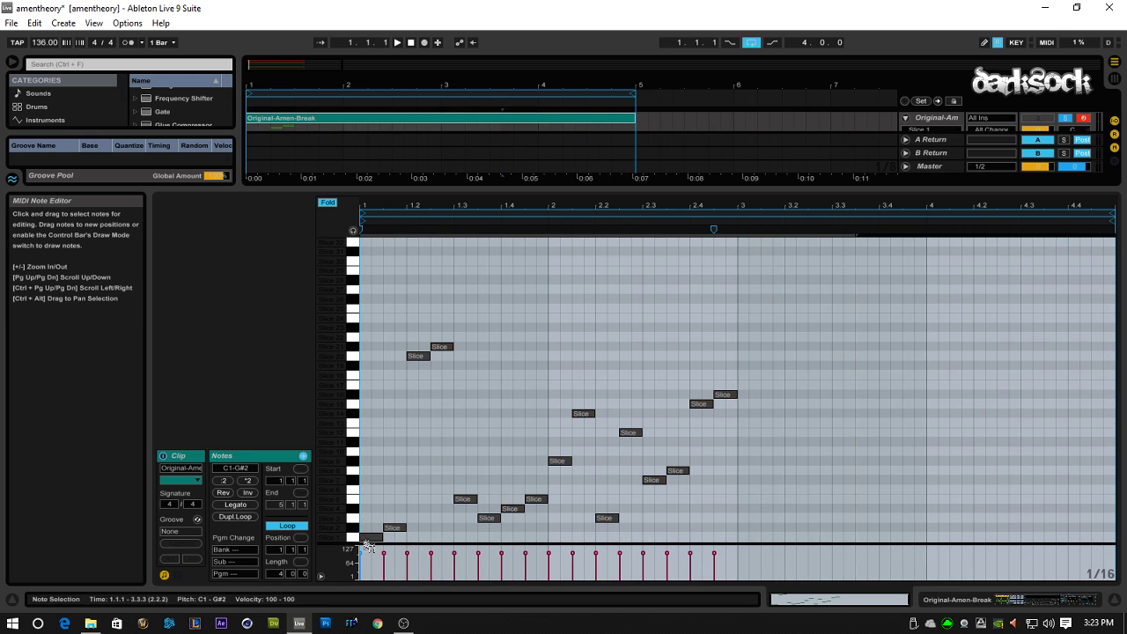
left_click_drag(371, 541, 757, 546)
left_click_drag(576, 192, 575, 407)
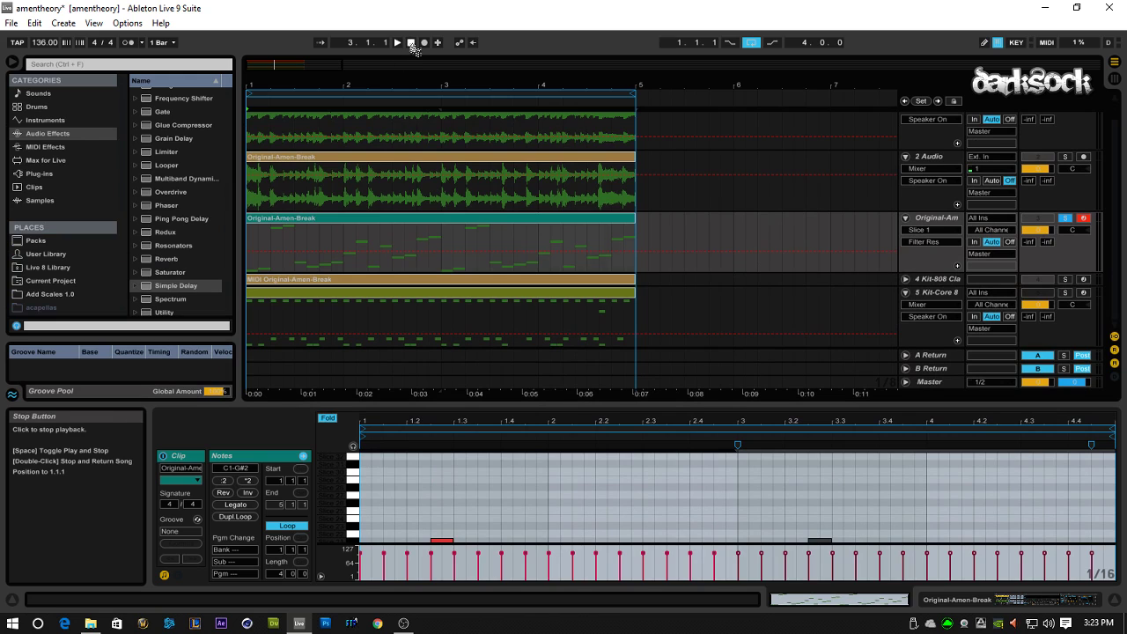
- Play the new beat from 1.1.1, then stop
left_click(411, 43)
left_click(396, 44)
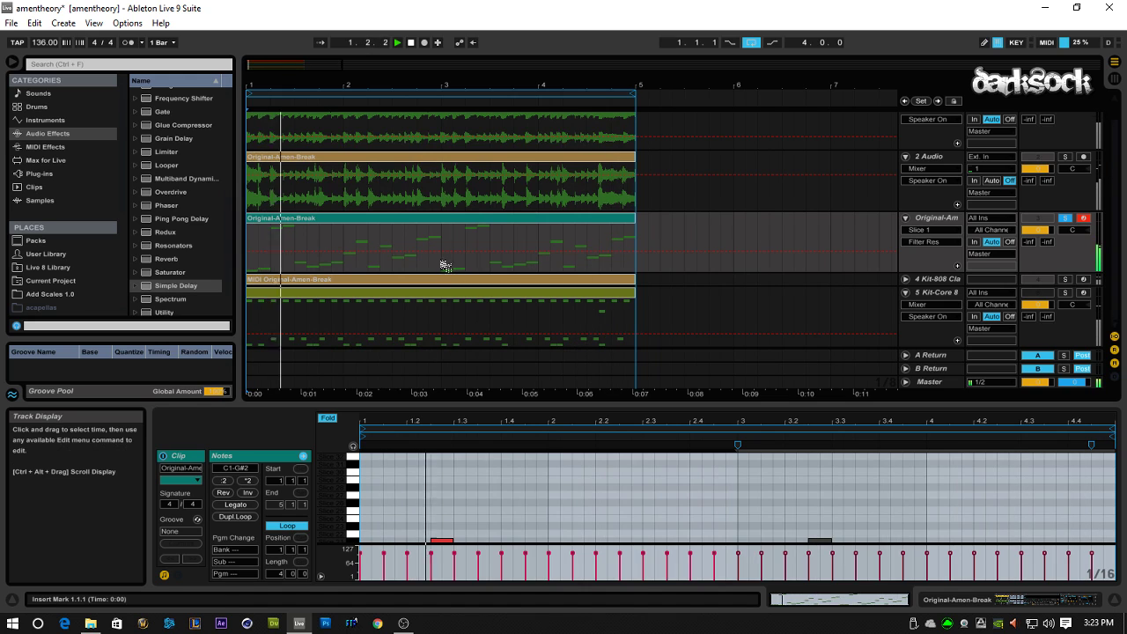
left_click(411, 42)
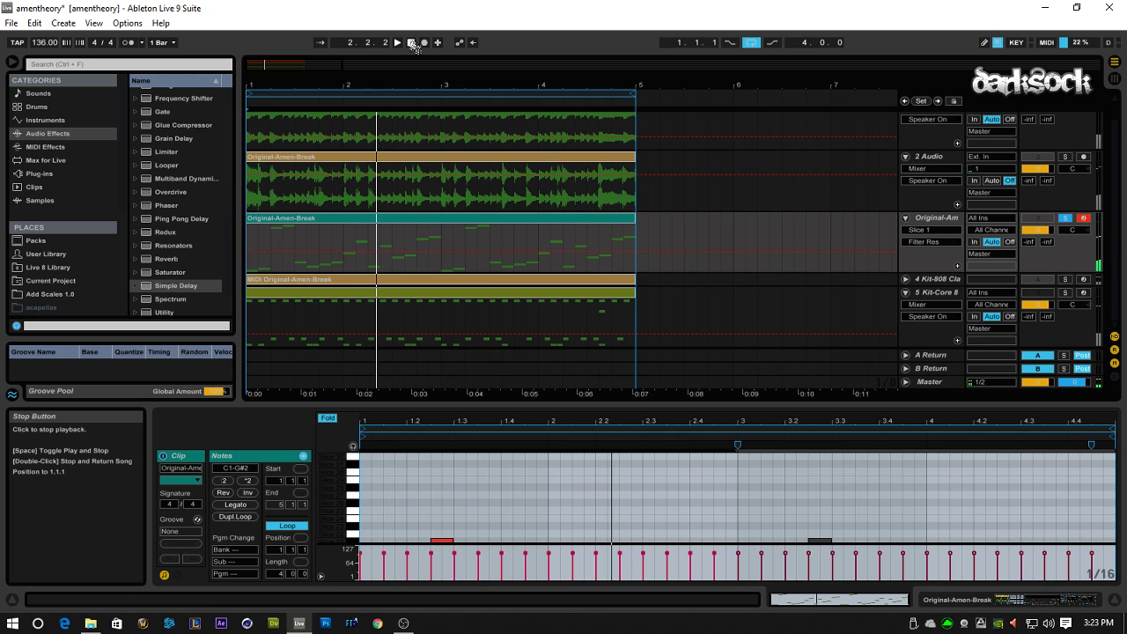
- Show the drum track's Slice 1, Simple Delay and Reverb devices
left_click(953, 225)
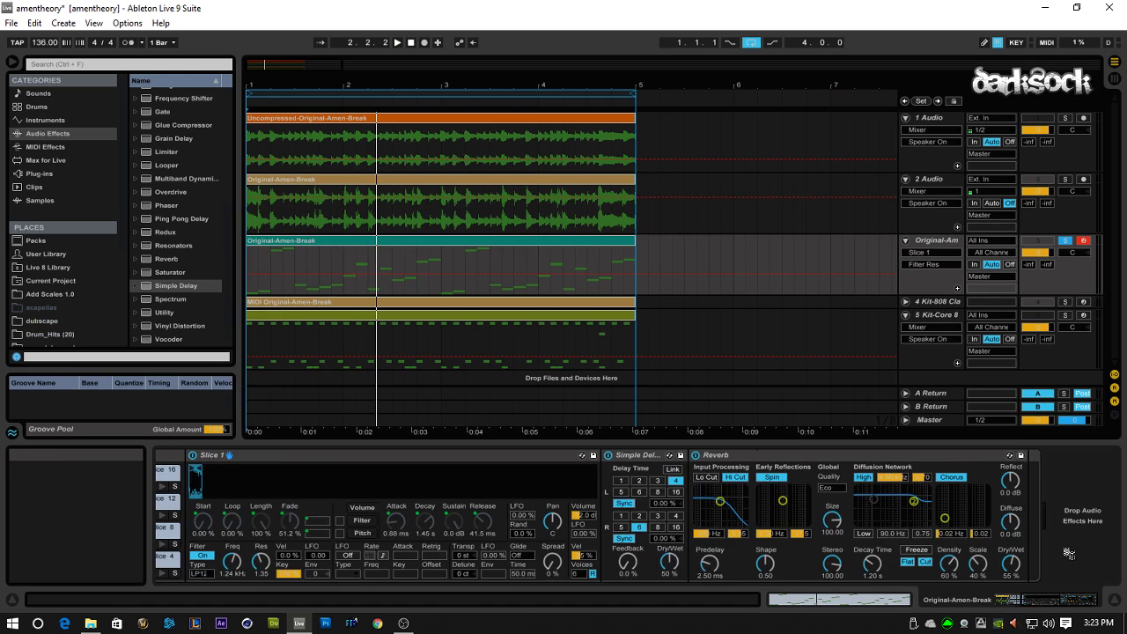
scroll(1070, 556, "right", 2)
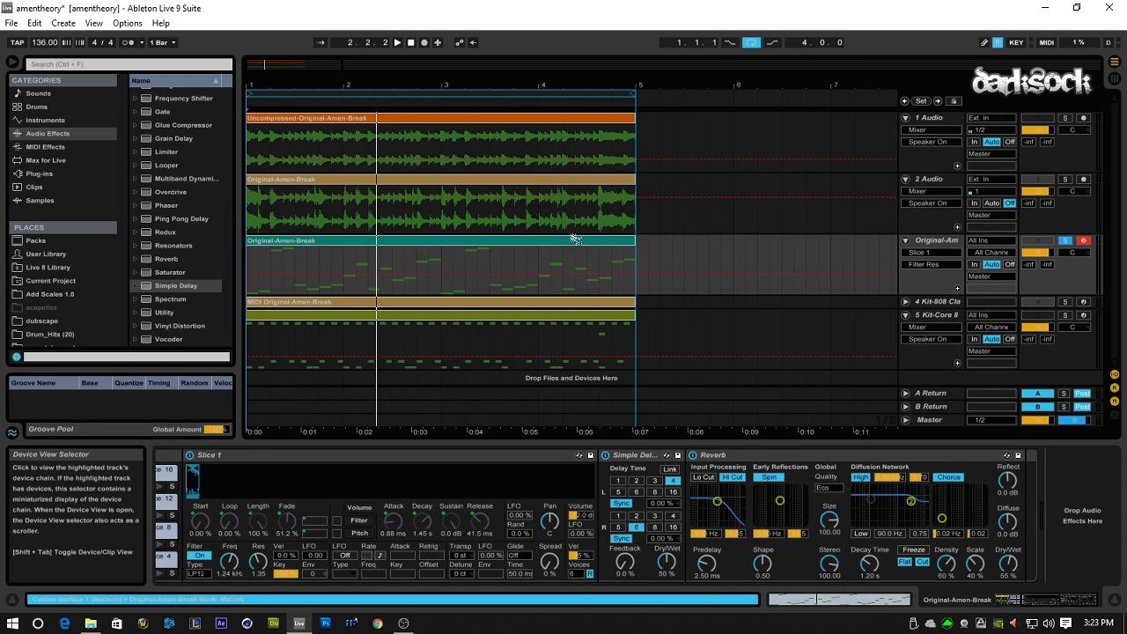
left_click(926, 249)
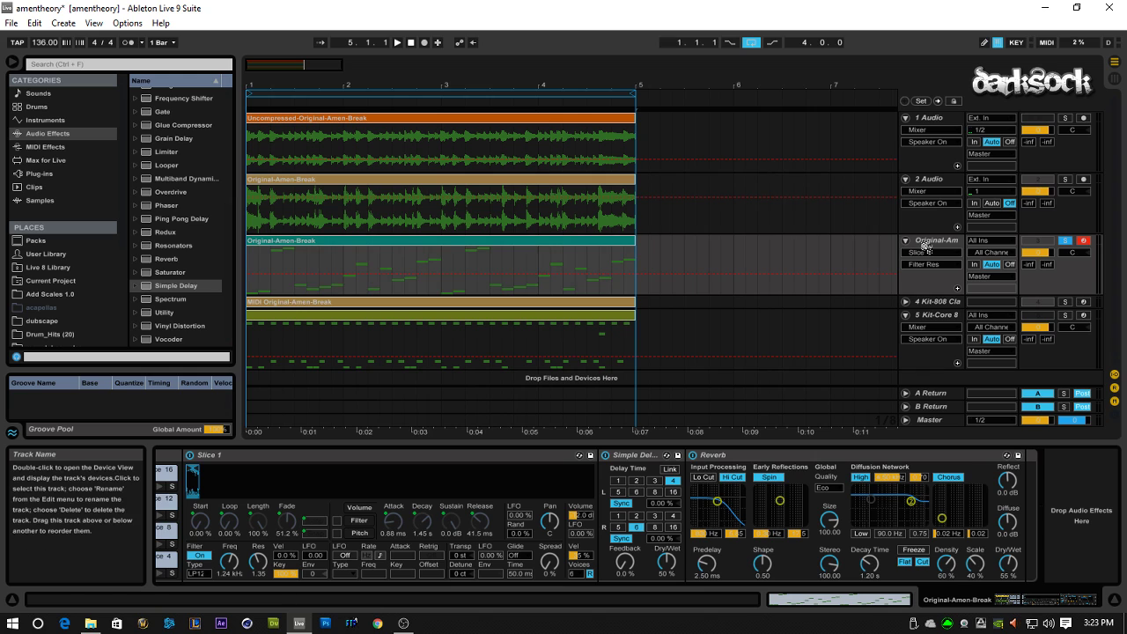
- Enlarge the note editor and retune slice notes, moving some to G2–G#2 and C2
double_click(493, 248)
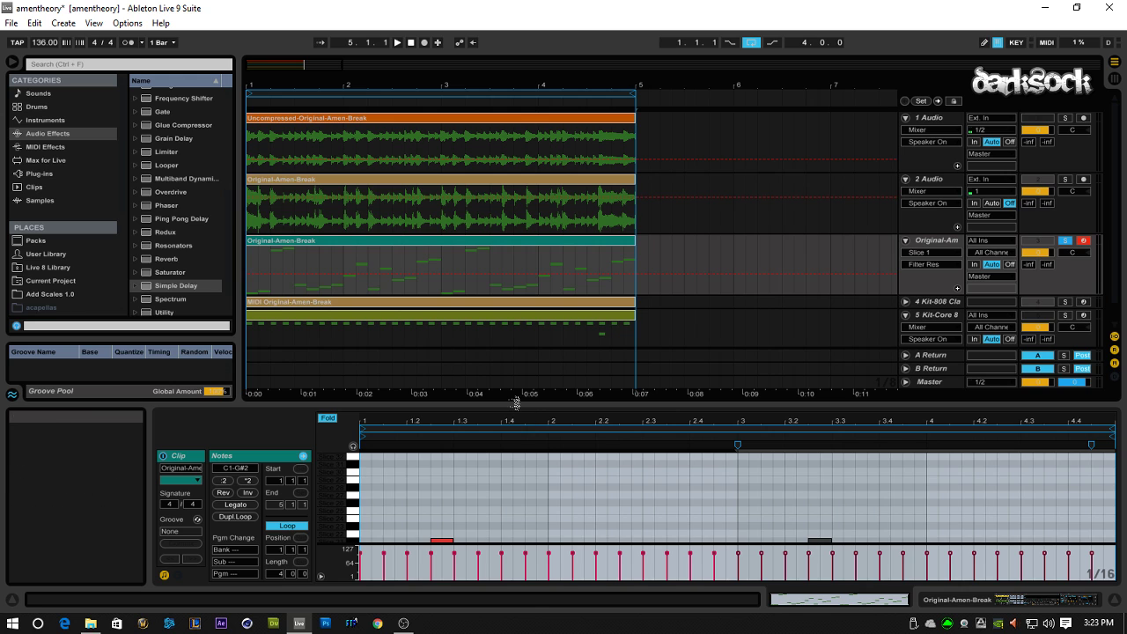
left_click_drag(516, 403, 529, 202)
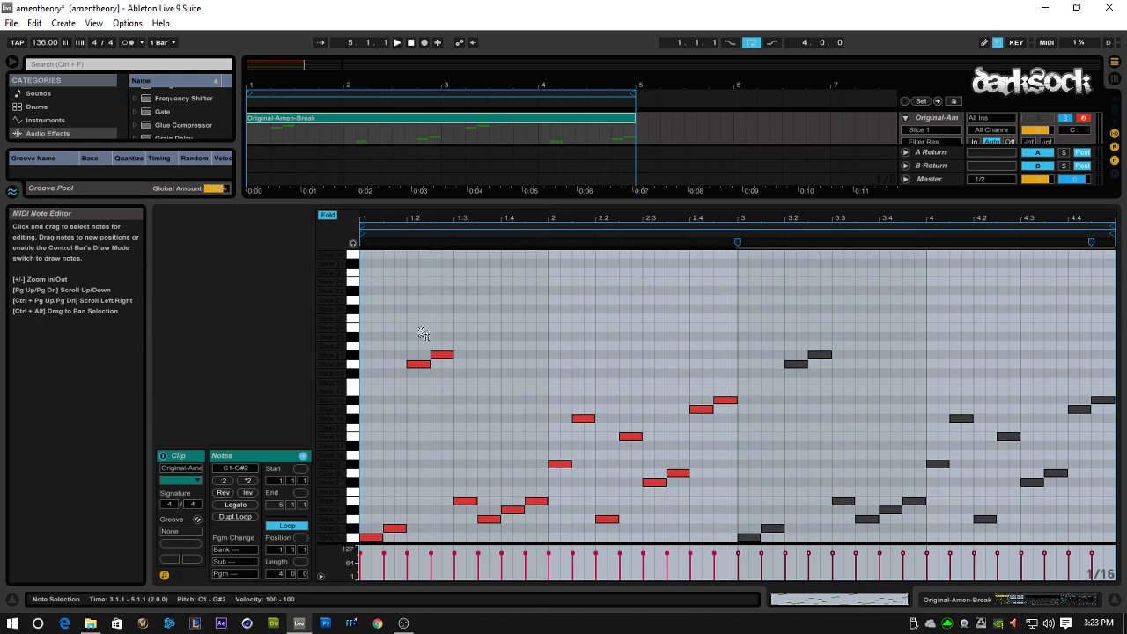
left_click_drag(420, 340, 447, 382)
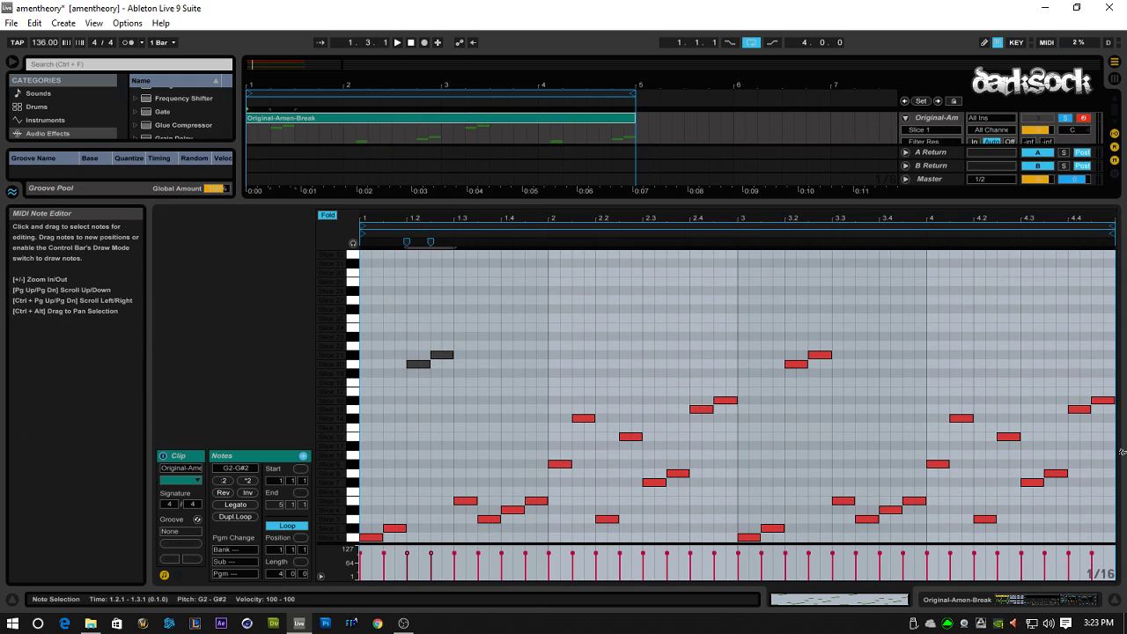
mouse_move(1076, 388)
left_mouse_down()
mouse_move(1081, 414)
mouse_move(1083, 371)
left_mouse_up()
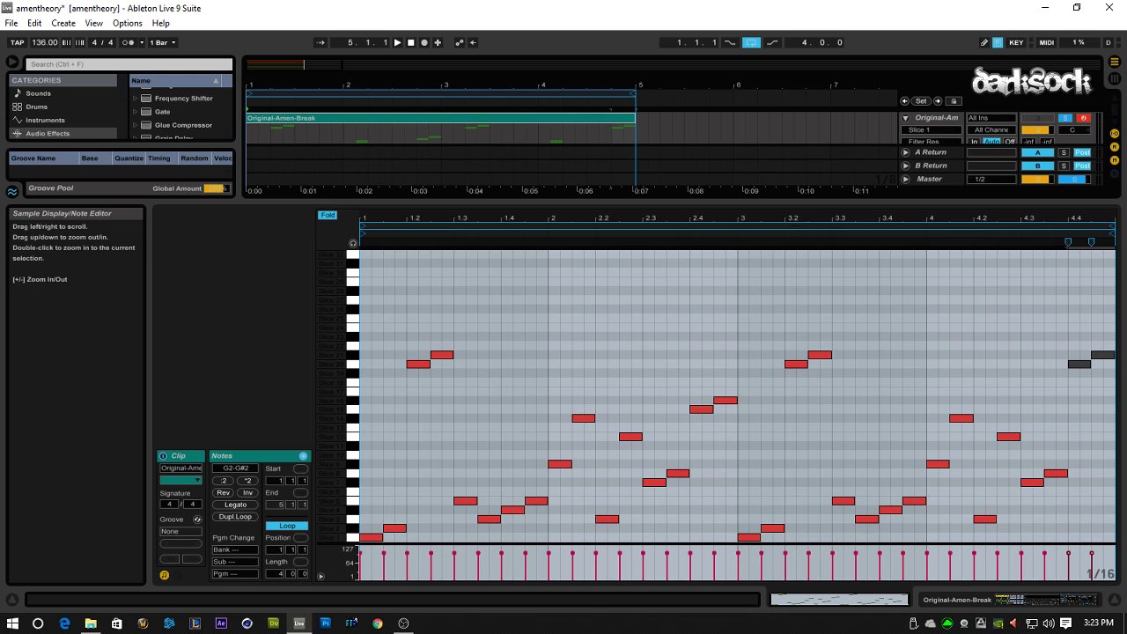
left_click_drag(493, 486, 497, 453)
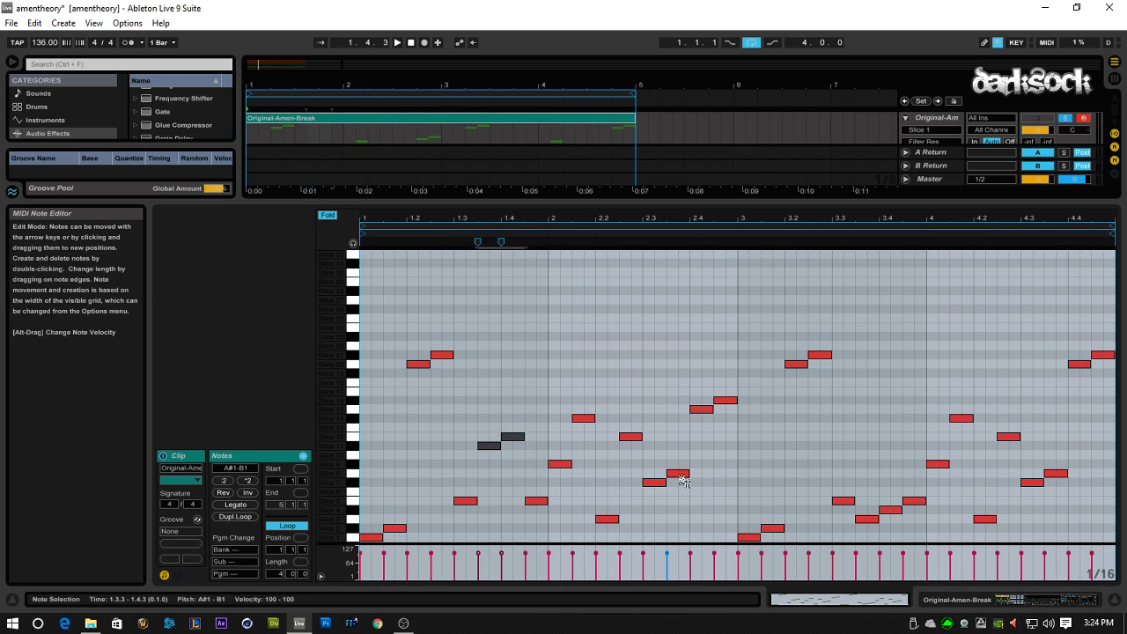
left_click_drag(682, 476, 685, 428)
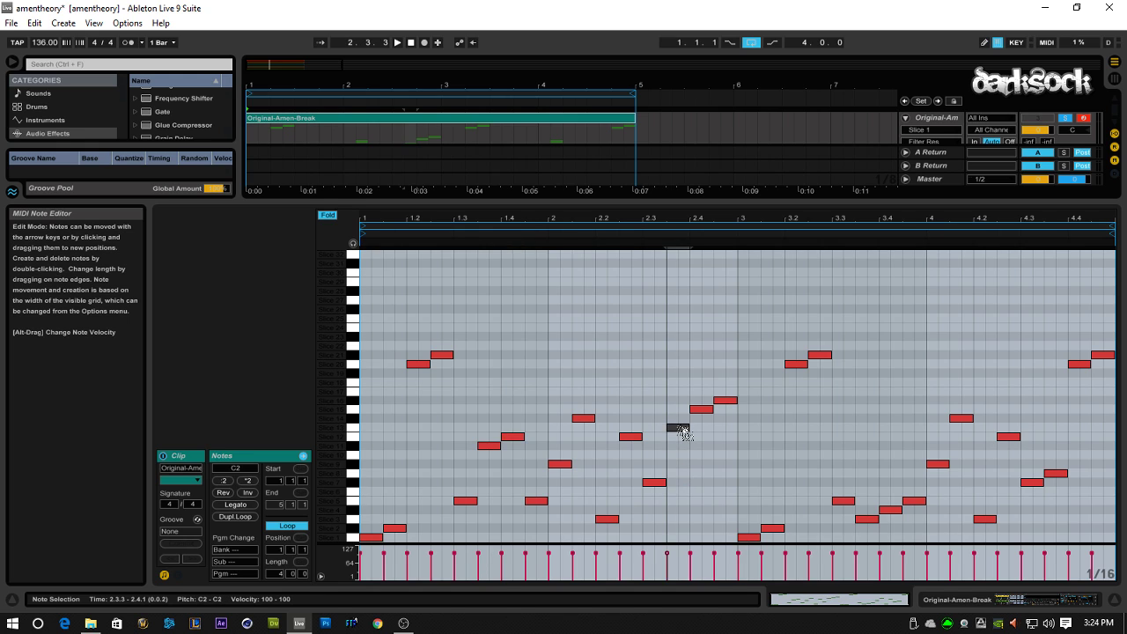
- Clear bars 3–4, repeat the remaining first-half notes there, and restore the track view
left_click_drag(745, 261, 1123, 570)
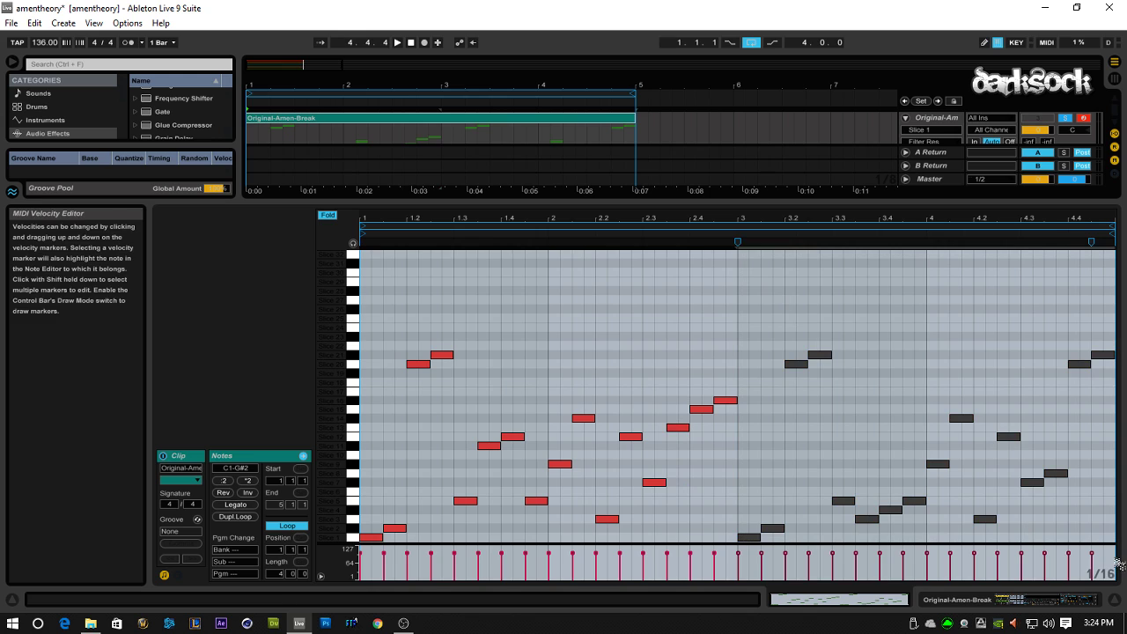
key("Delete")
left_click_drag(773, 280, 748, 542)
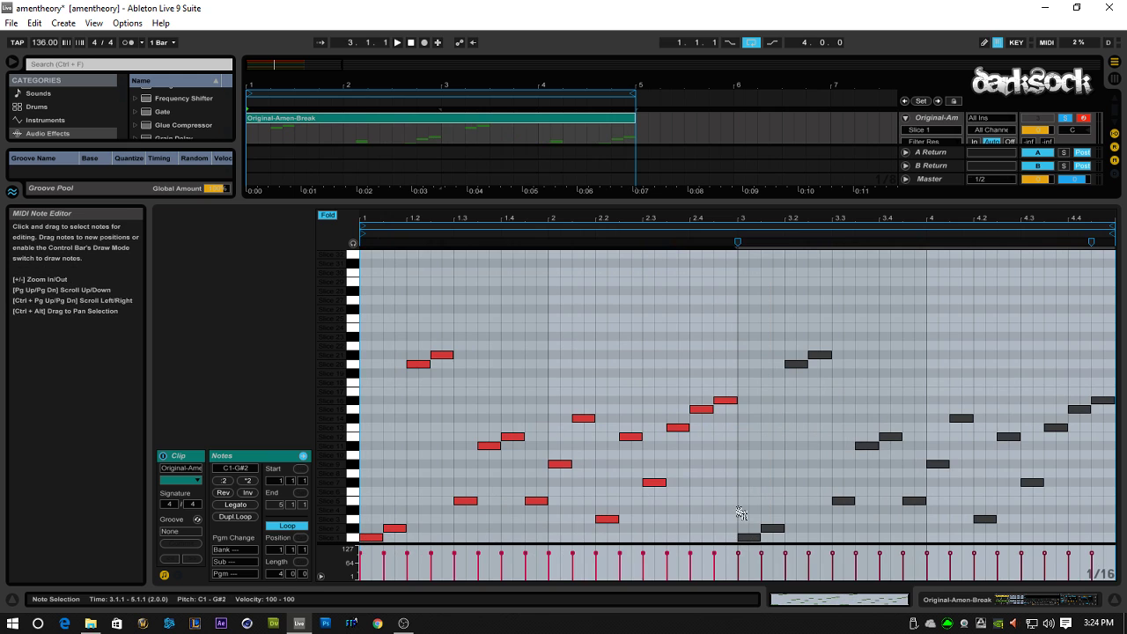
left_click_drag(699, 206, 695, 430)
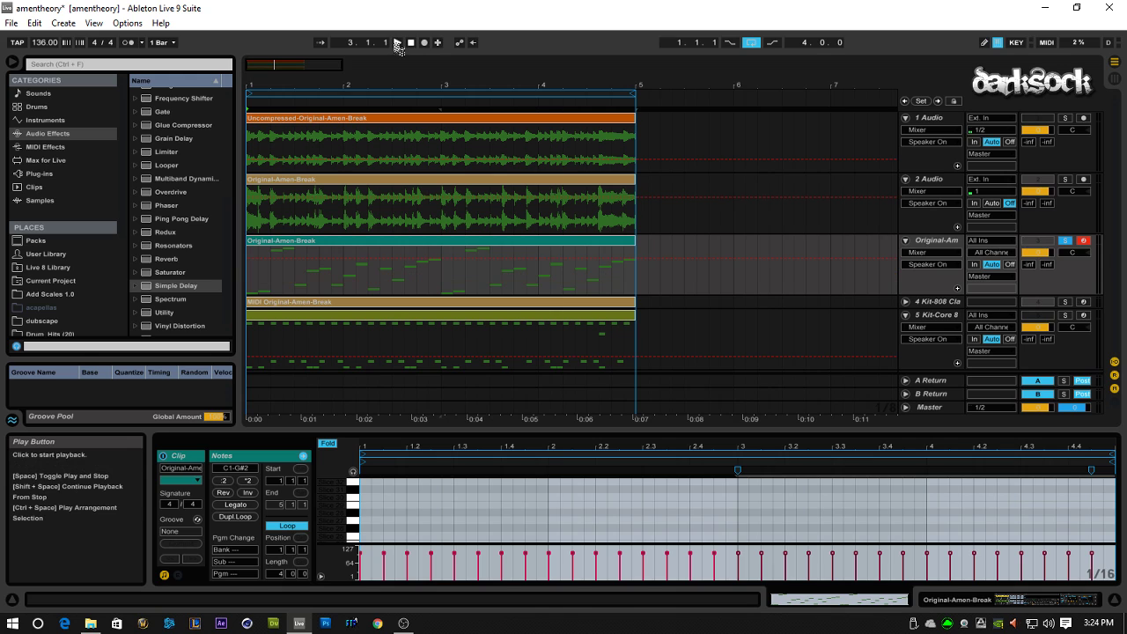
- Play and stop the revised beat, then show the drum track's Slice 1, Simple Delay and Reverb devices
left_click(397, 44)
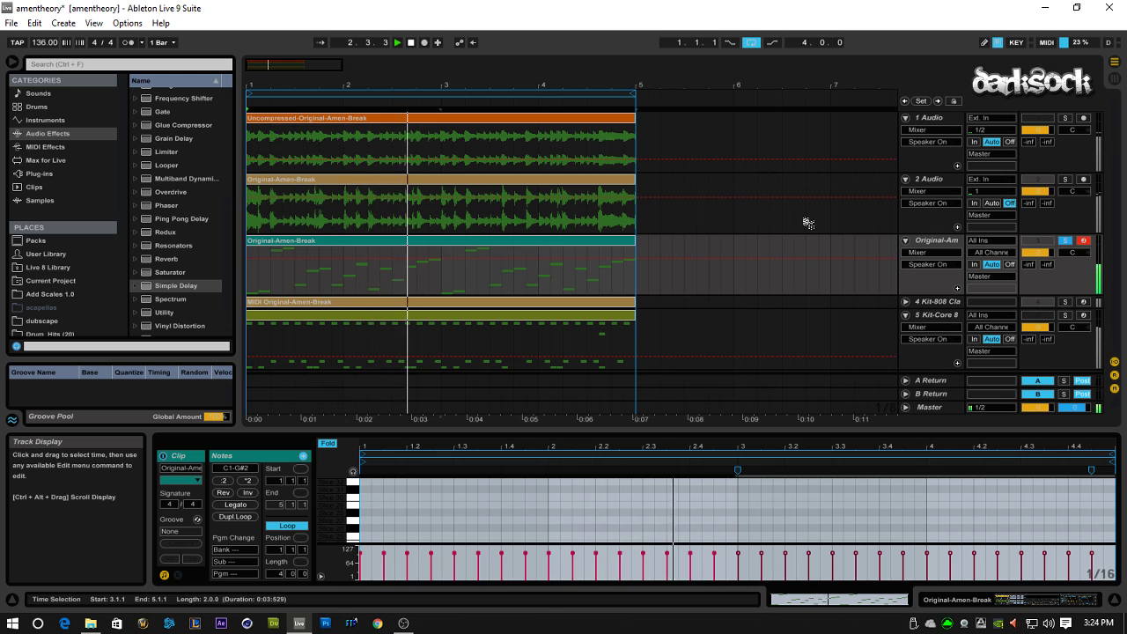
left_click(412, 43)
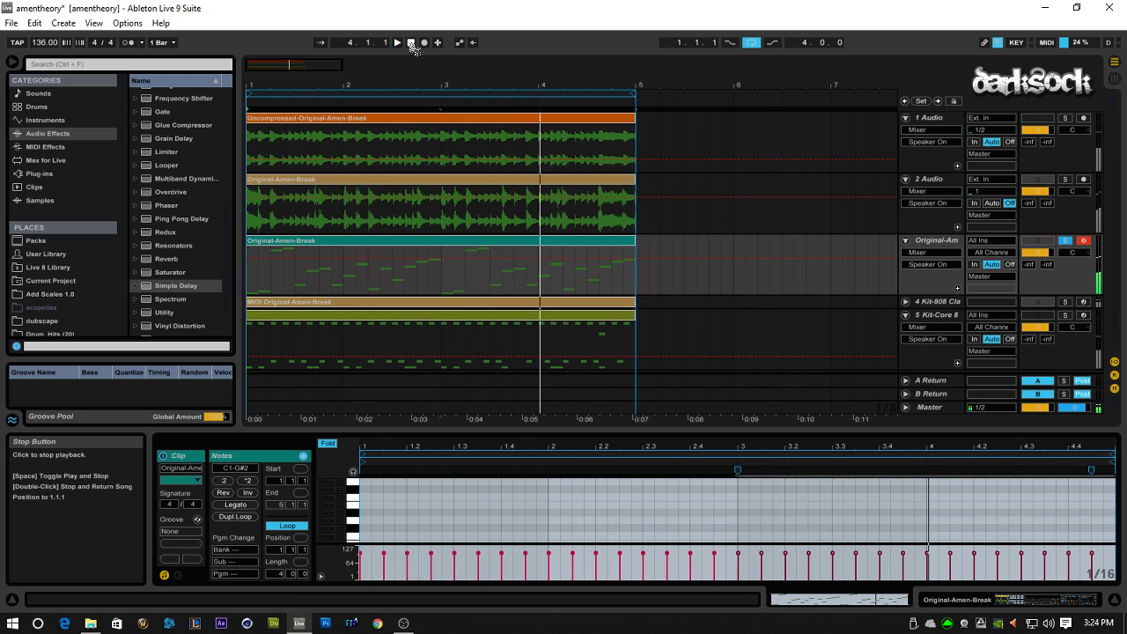
double_click(932, 251)
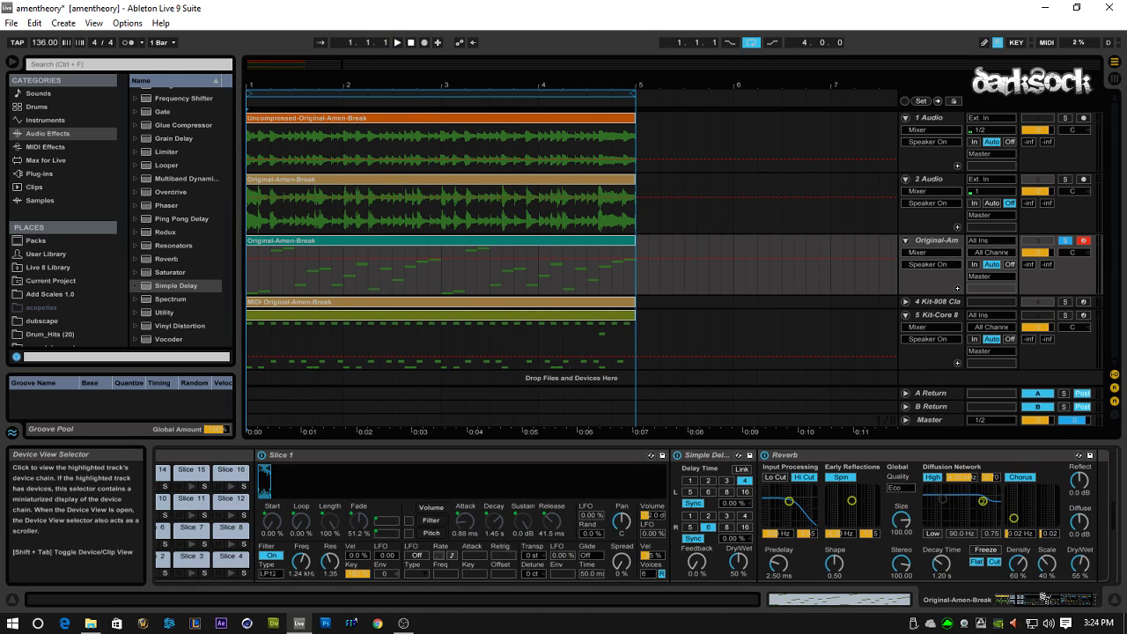
- Add EQ Eight after the Reverb on the drum track and expand its curve display
left_click_drag(1045, 598, 1072, 603)
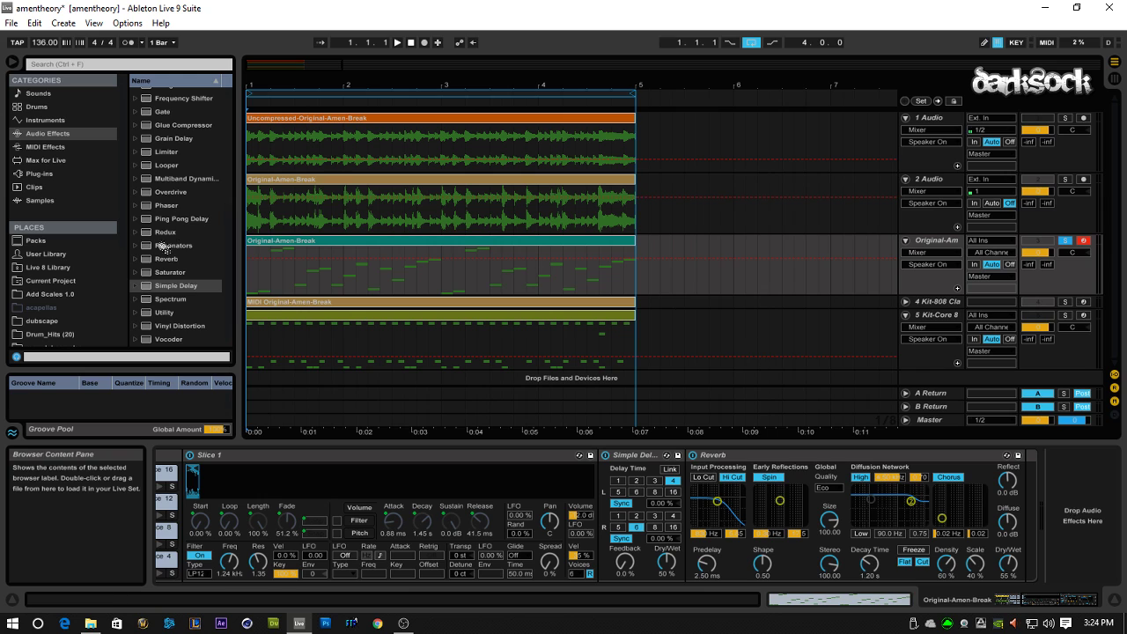
scroll(171, 139, "up", 3)
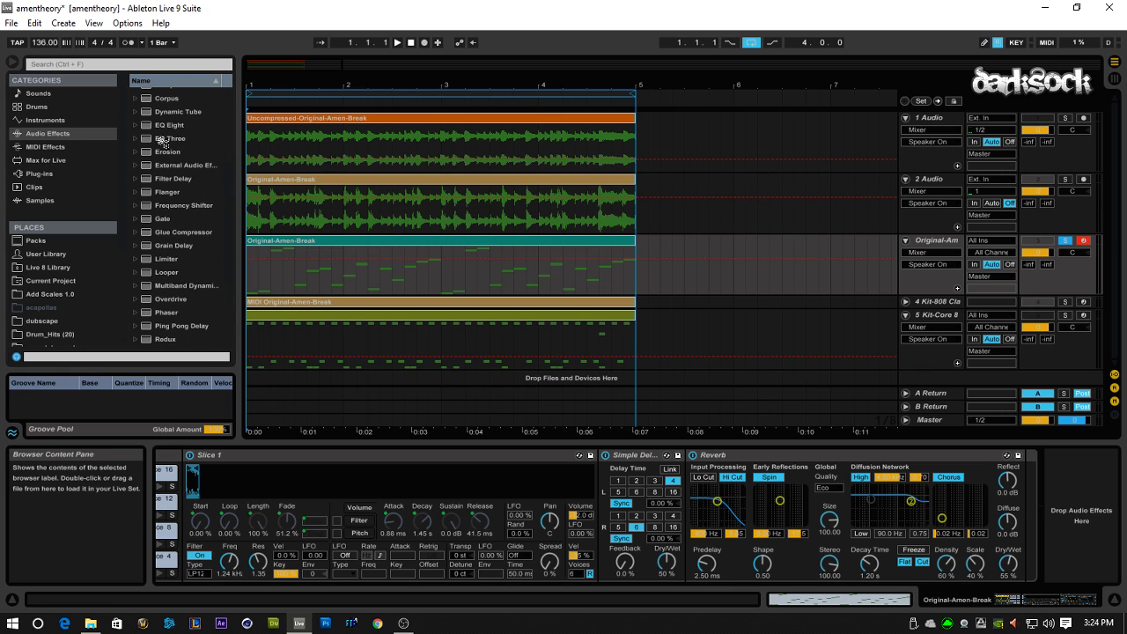
left_click(148, 126)
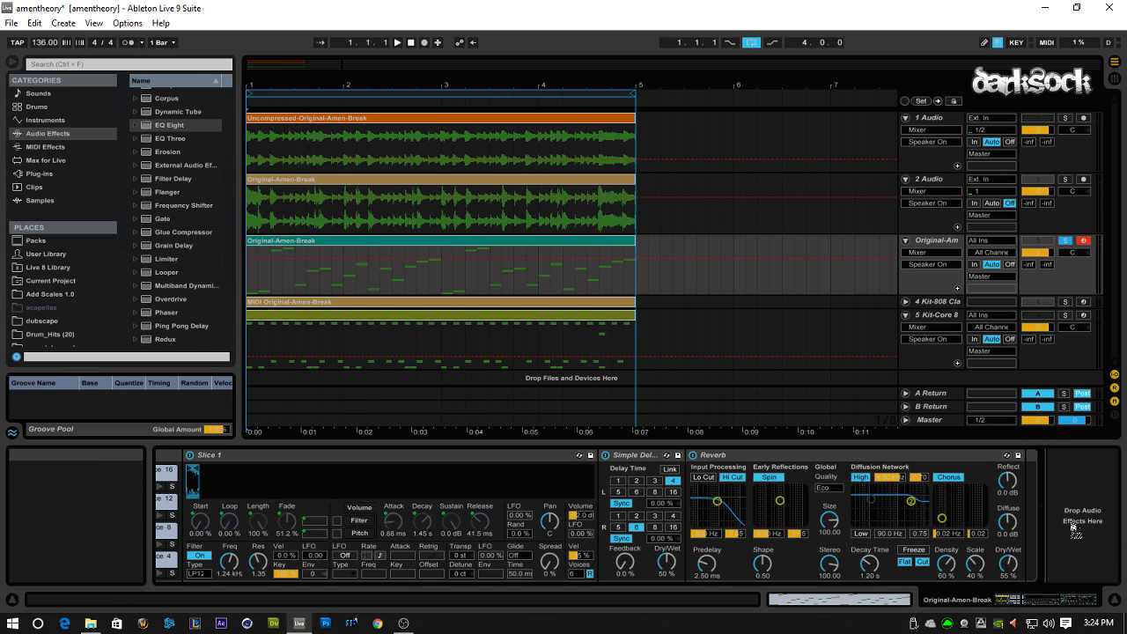
left_click_drag(1069, 521, 1069, 521)
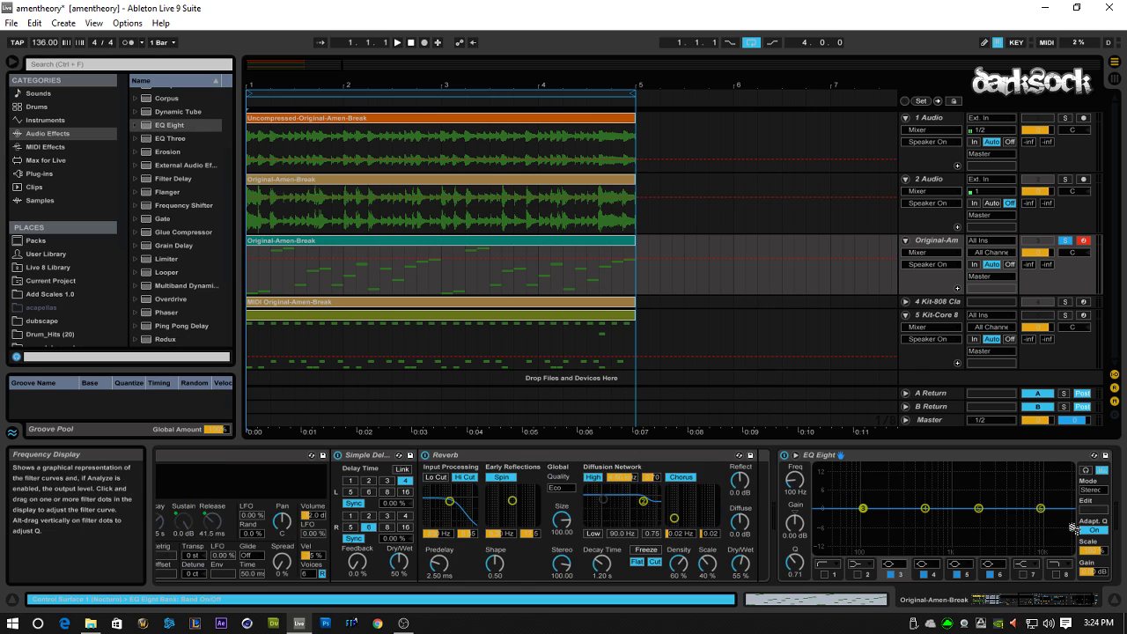
left_click(795, 457)
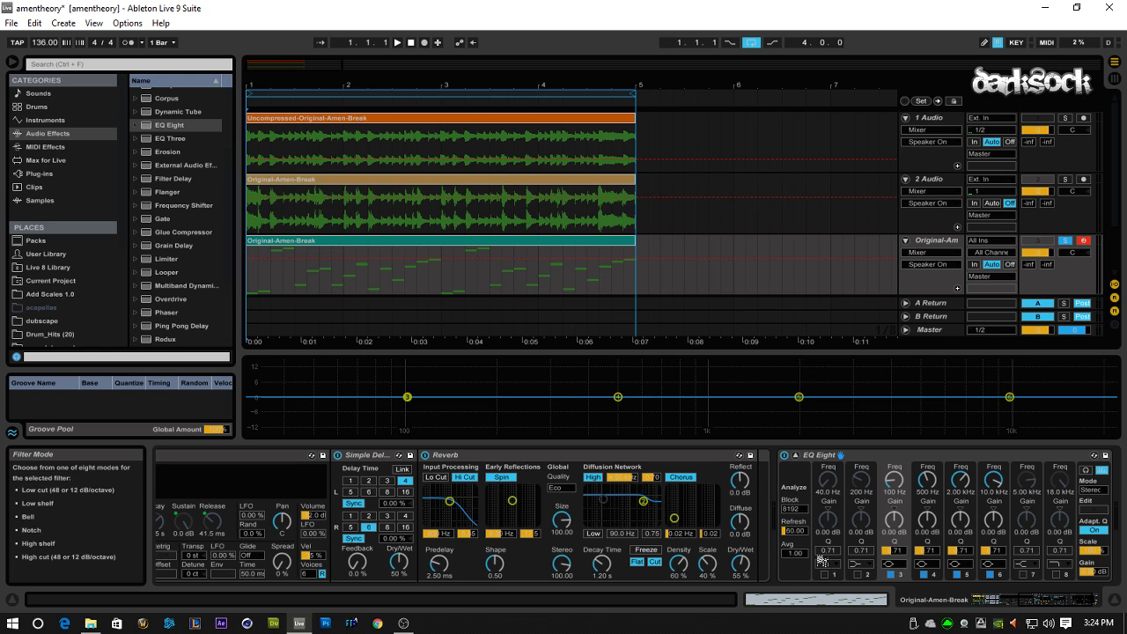
- Make EQ band 3 a resonant low cut at about 1.17 kHz
left_click(892, 565)
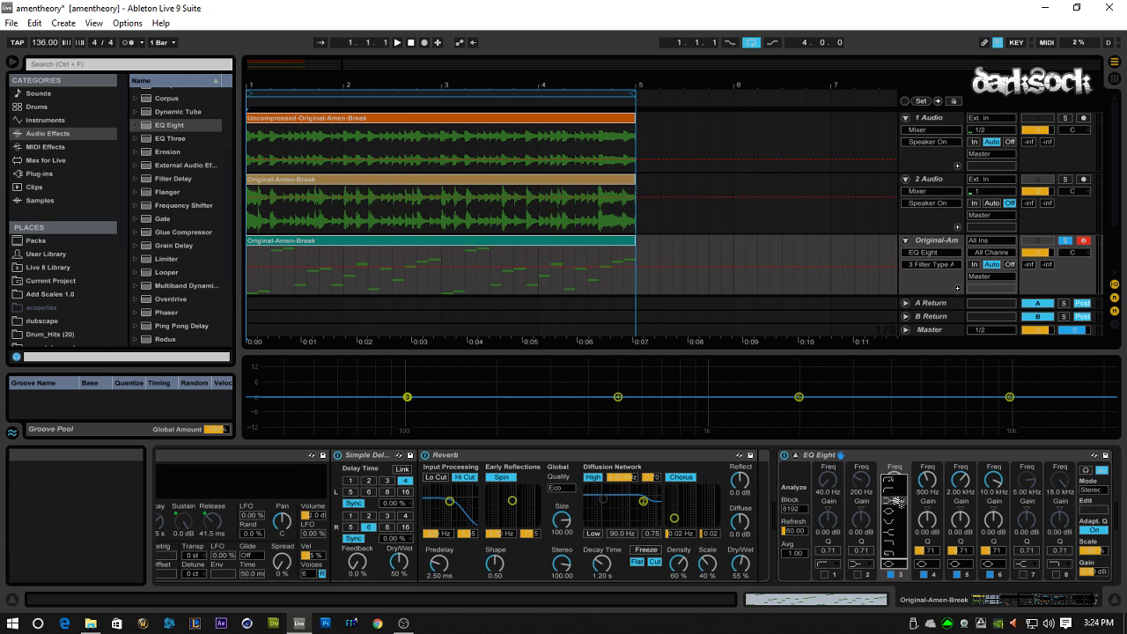
left_click(893, 494)
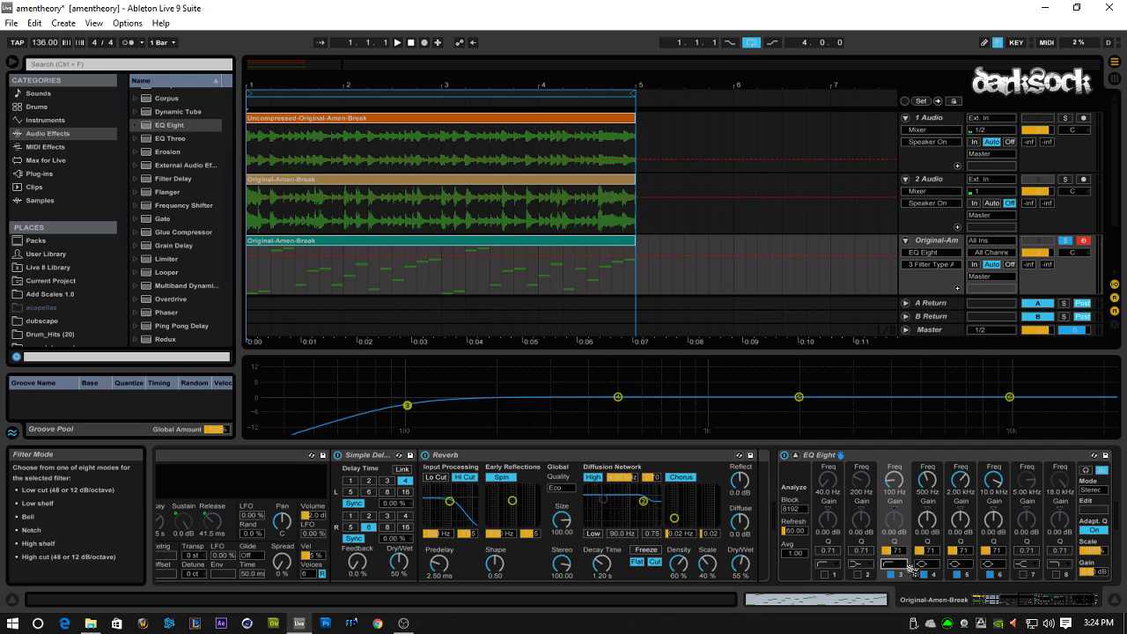
left_click_drag(891, 550, 892, 533)
mouse_move(893, 482)
left_mouse_down()
mouse_move(893, 451)
mouse_move(893, 461)
left_mouse_up()
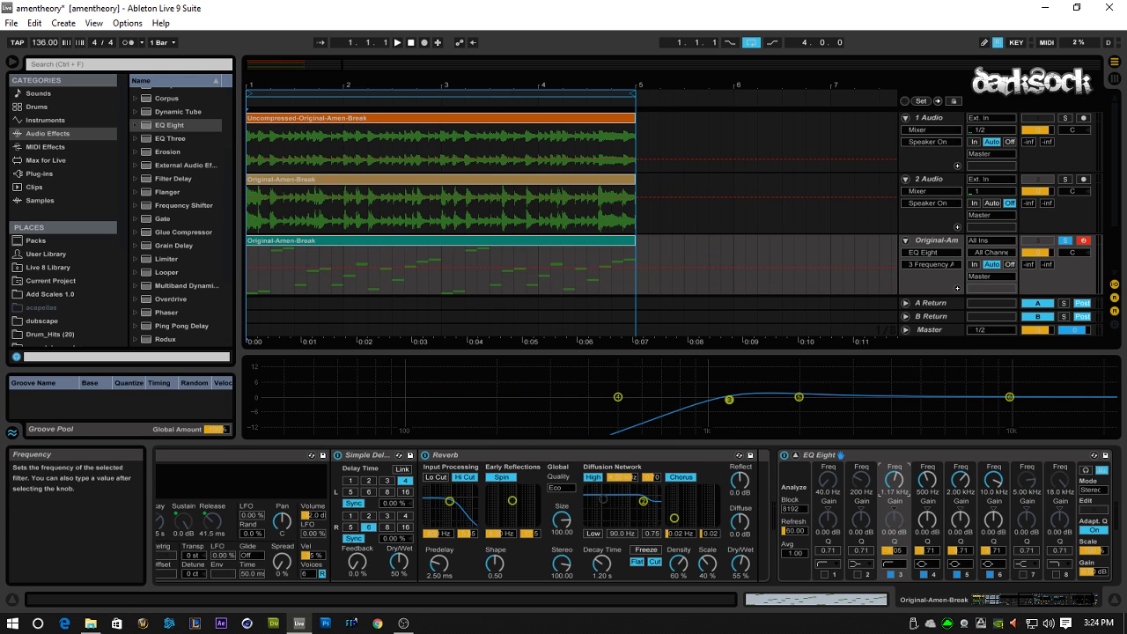
- During playback, push EQ band 3's frequency higher and unsolo the Original-Amen-Break track
left_click(397, 42)
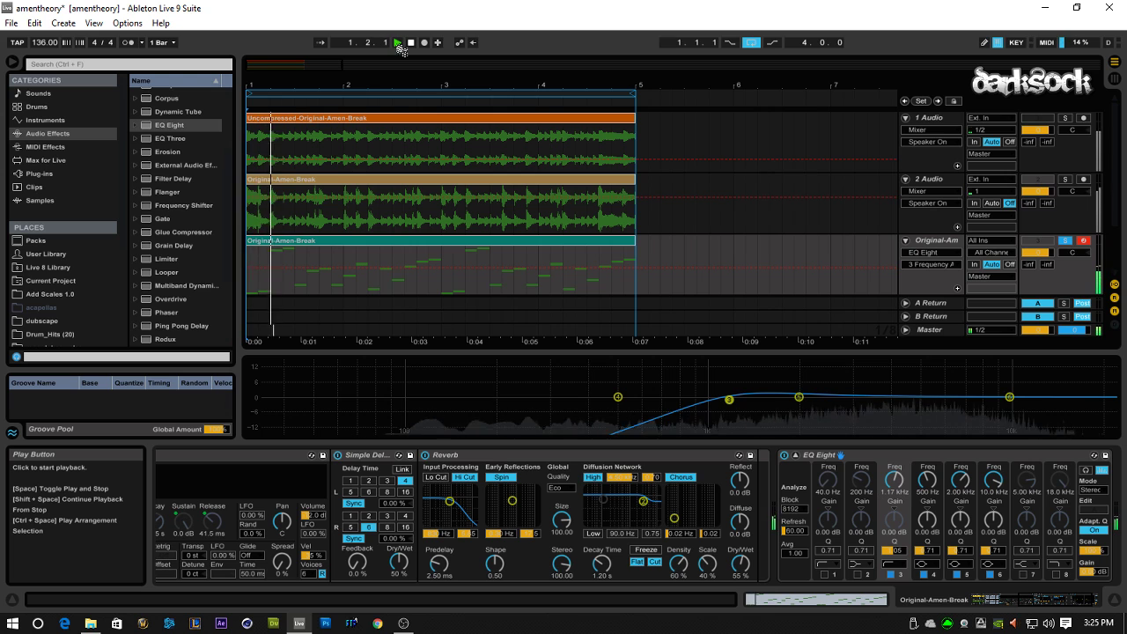
left_click_drag(737, 399, 768, 400)
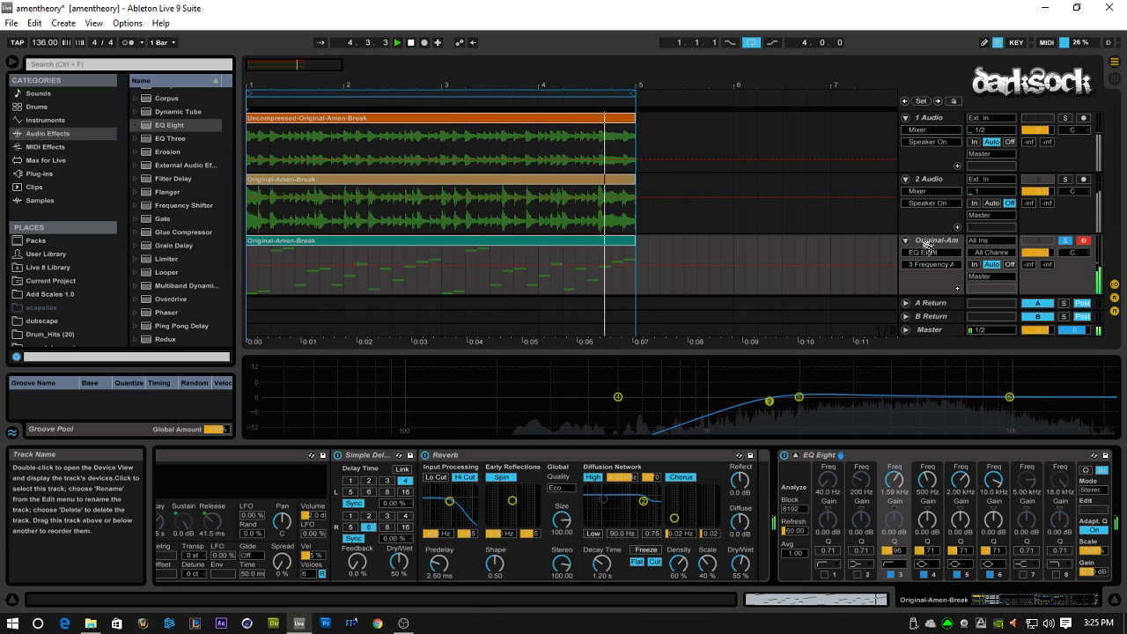
scroll(927, 256, "down", 3)
scroll(927, 255, "down", 1)
left_click(1065, 167)
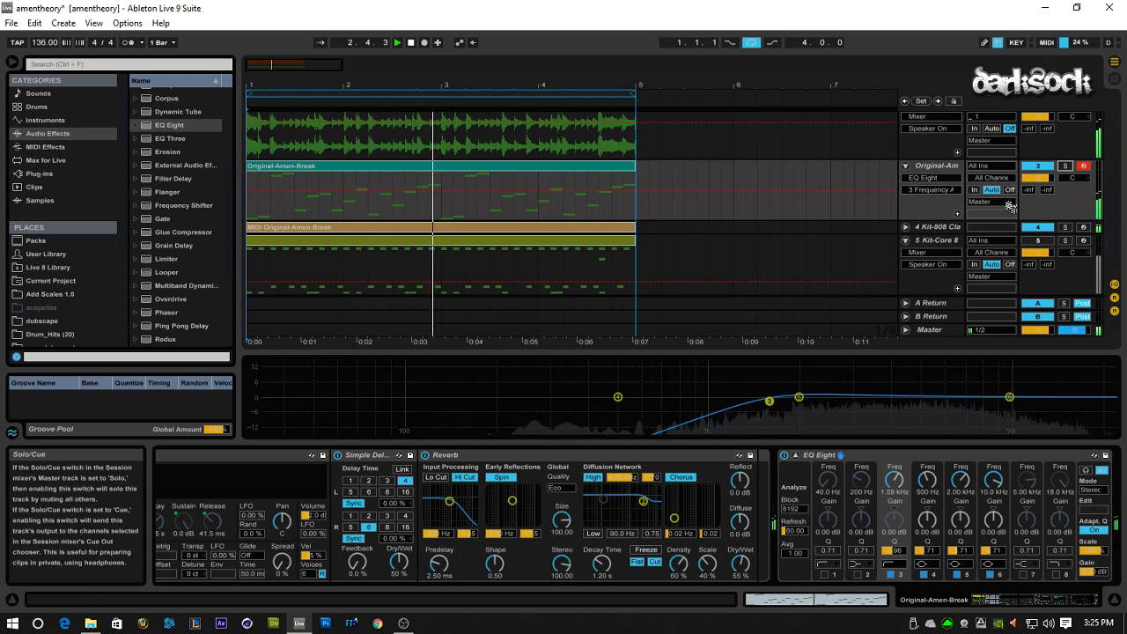
- Mute 2 Audio and Kit-808, unmute Kit-Core, stop playback, and show Kit-808's devices
scroll(1043, 184, "up", 4)
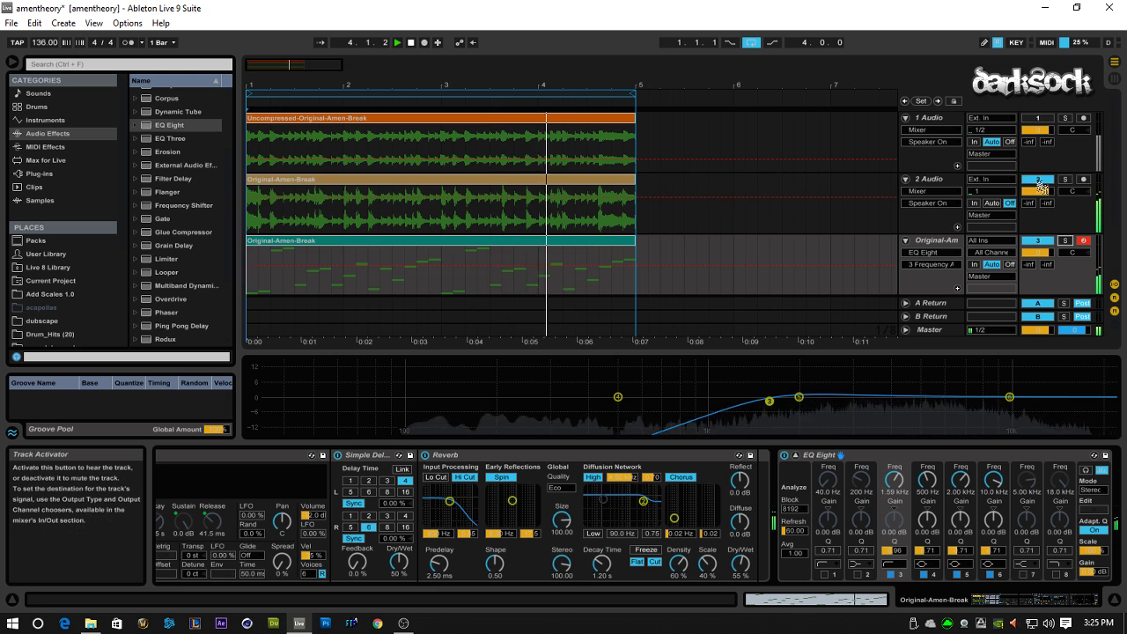
left_click(1040, 183)
scroll(981, 242, "down", 3)
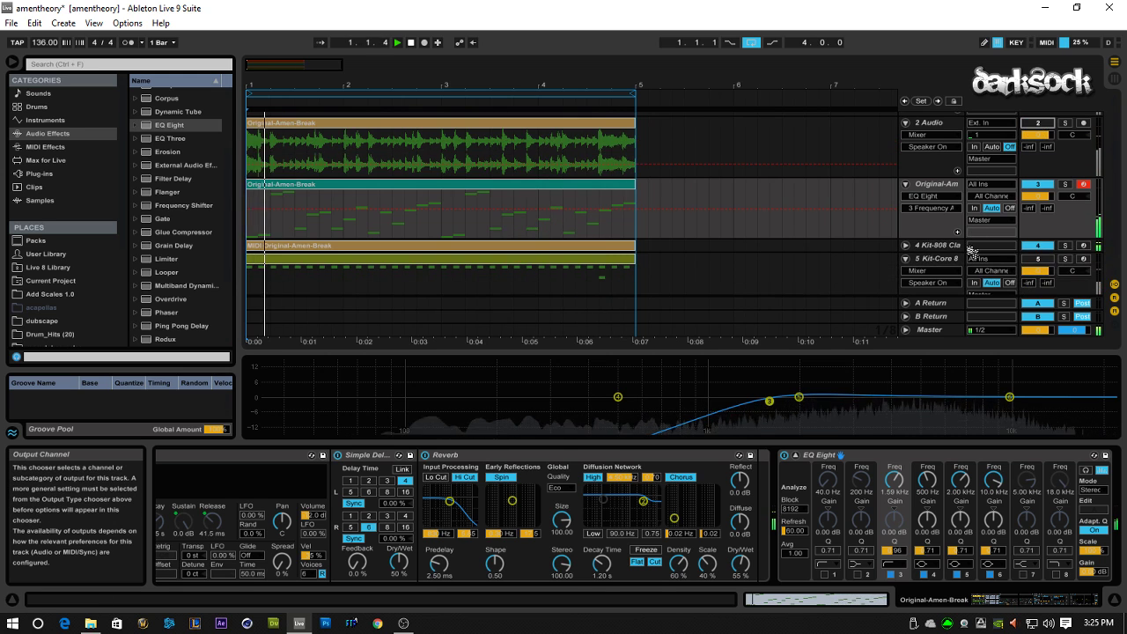
left_click(1038, 247)
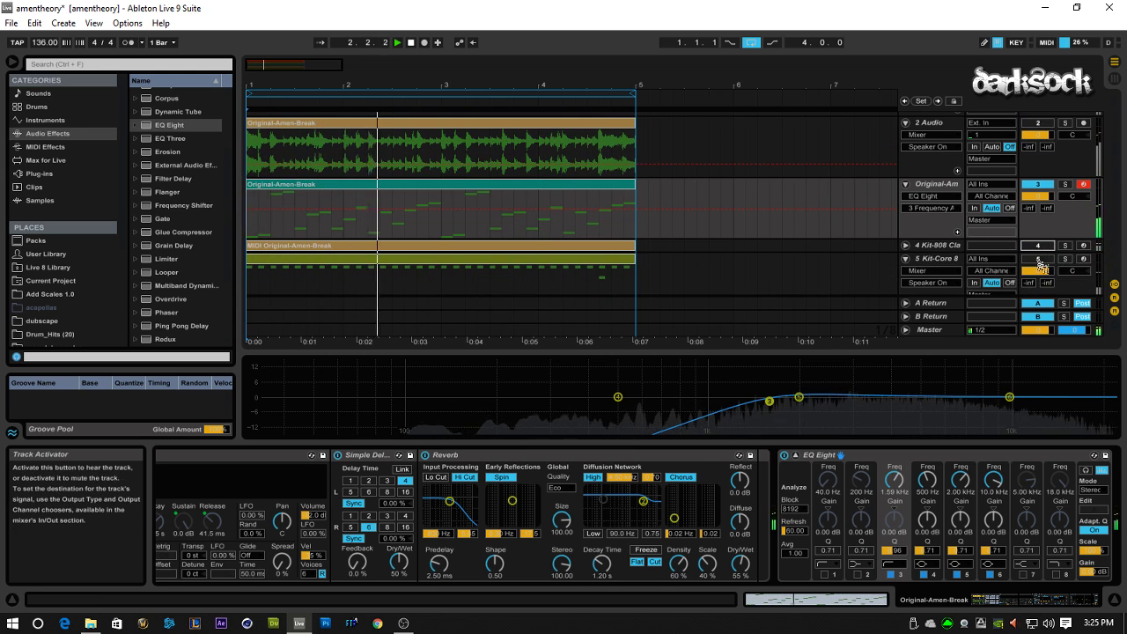
left_click(1038, 259)
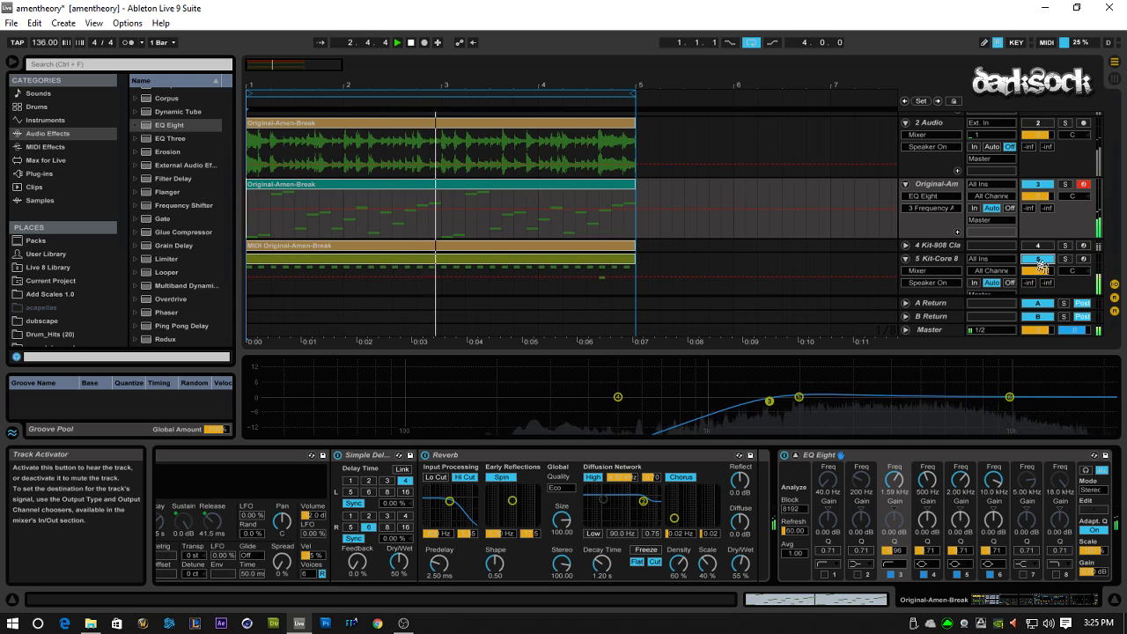
double_click(410, 42)
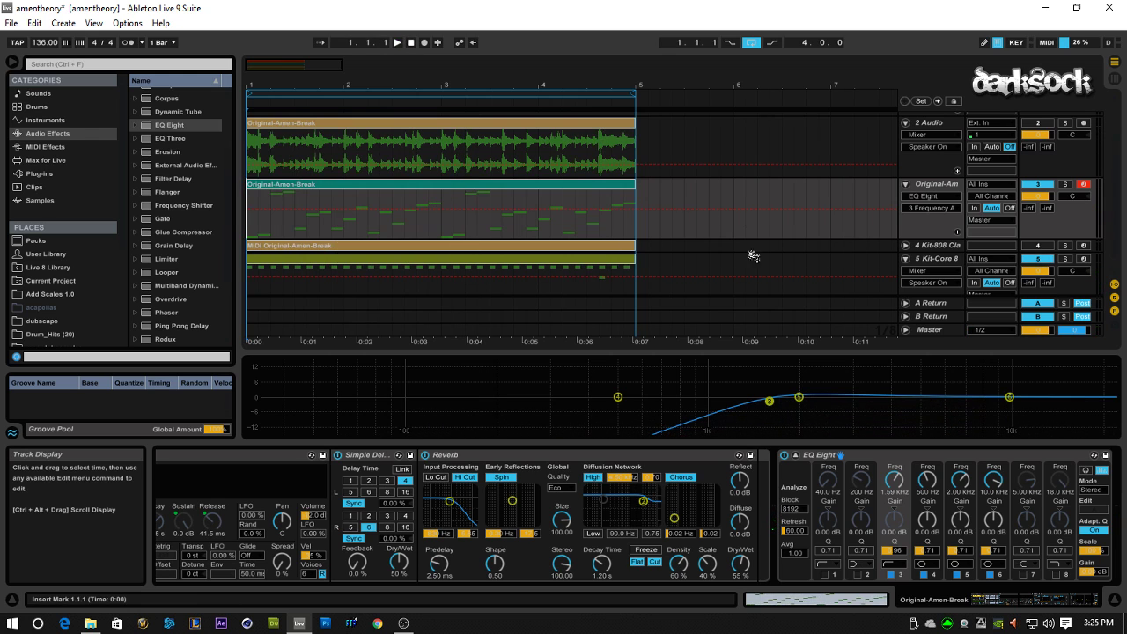
left_click(935, 247)
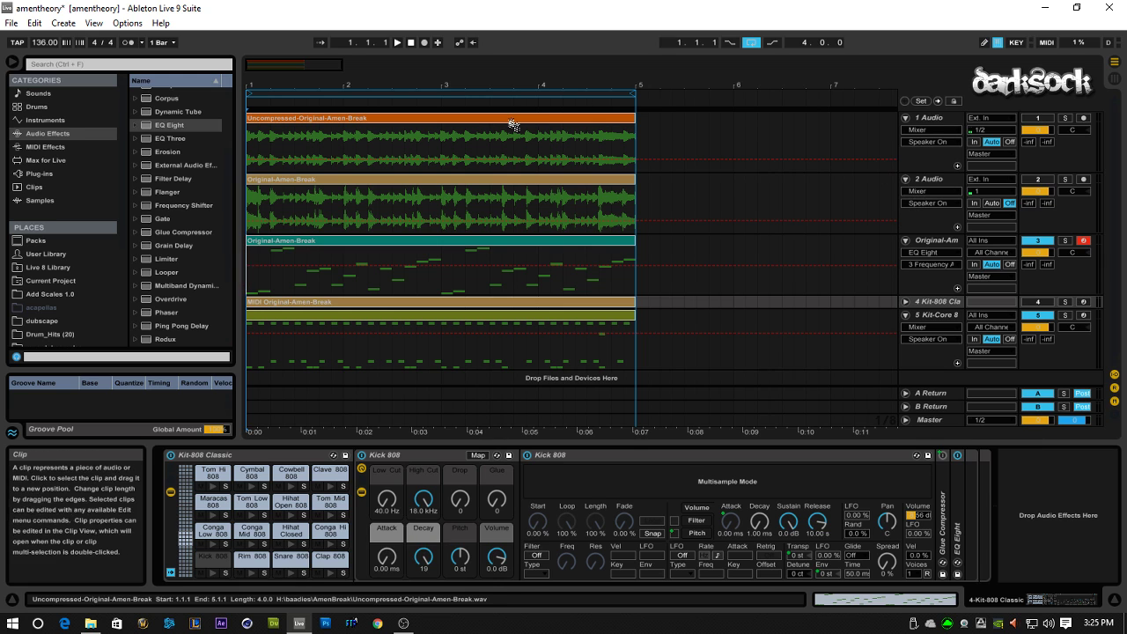
- Review the devices on the Original-Amen-Break, Kit-808, Kit-Core 808 and sliced break tracks
left_click(448, 121)
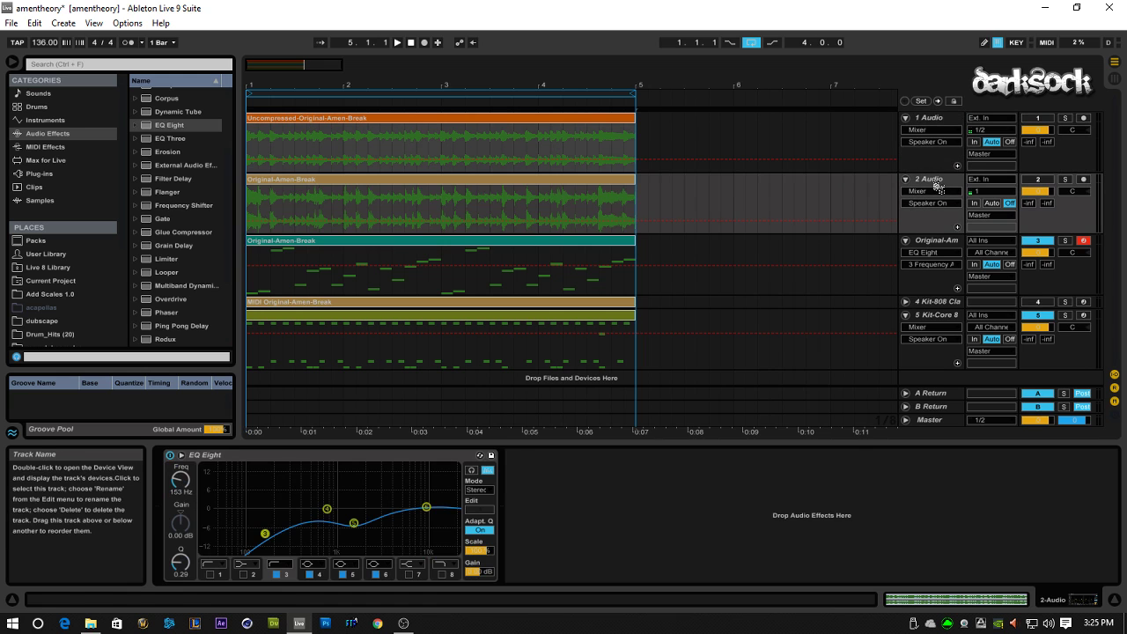
left_click(735, 264)
scroll(931, 249, "down", 2)
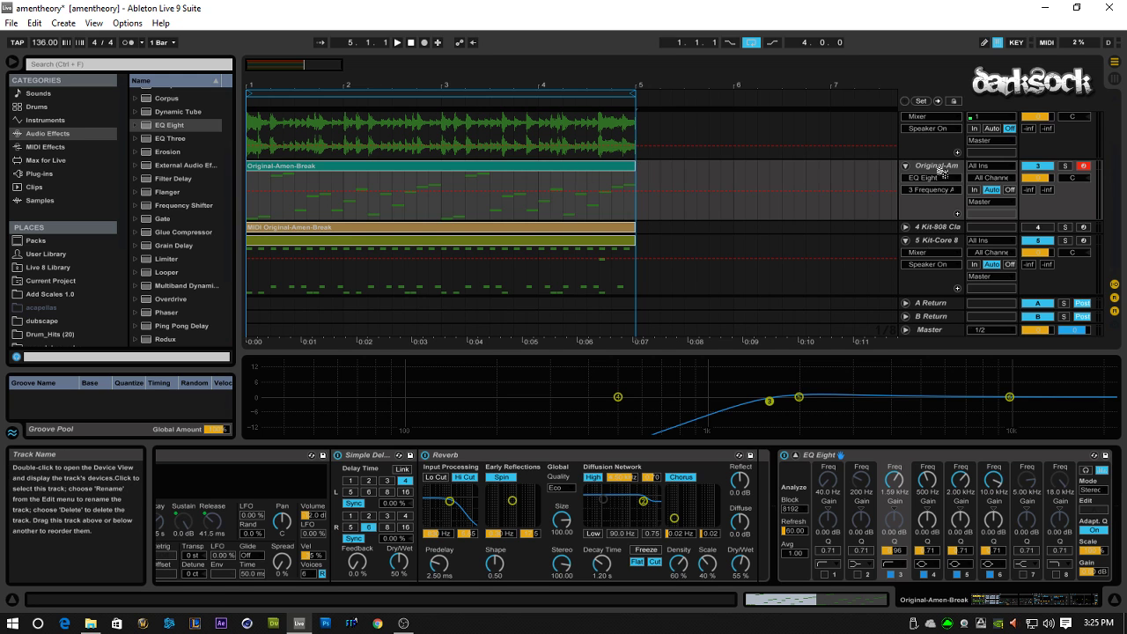
left_click_drag(1036, 606, 906, 599)
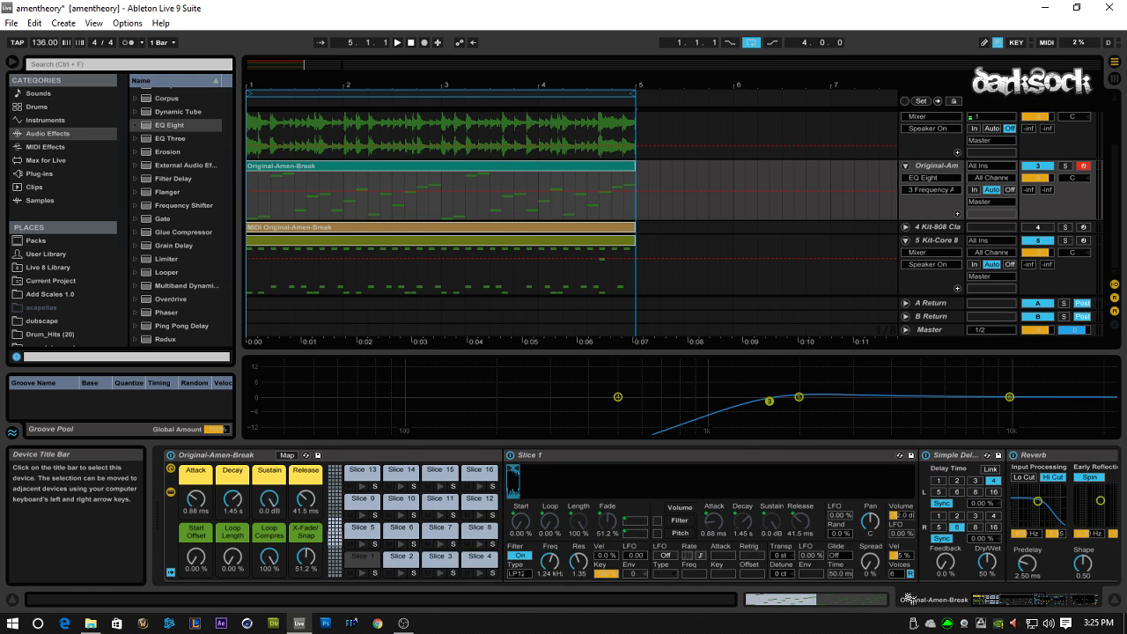
left_click(934, 233)
scroll(934, 233, "up", 2)
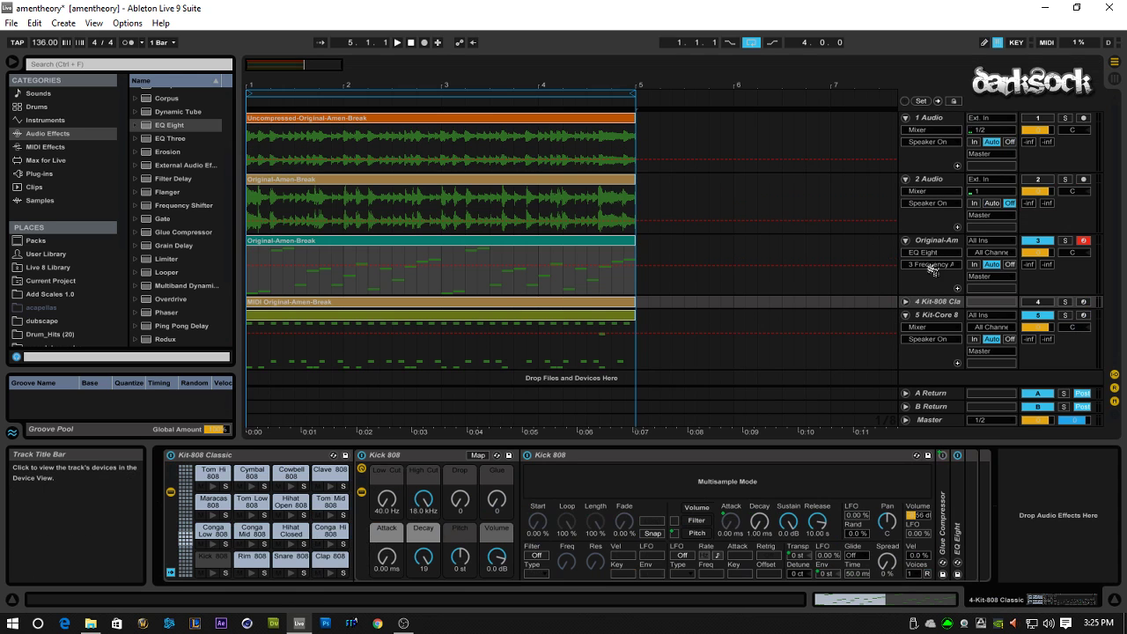
left_click(930, 317)
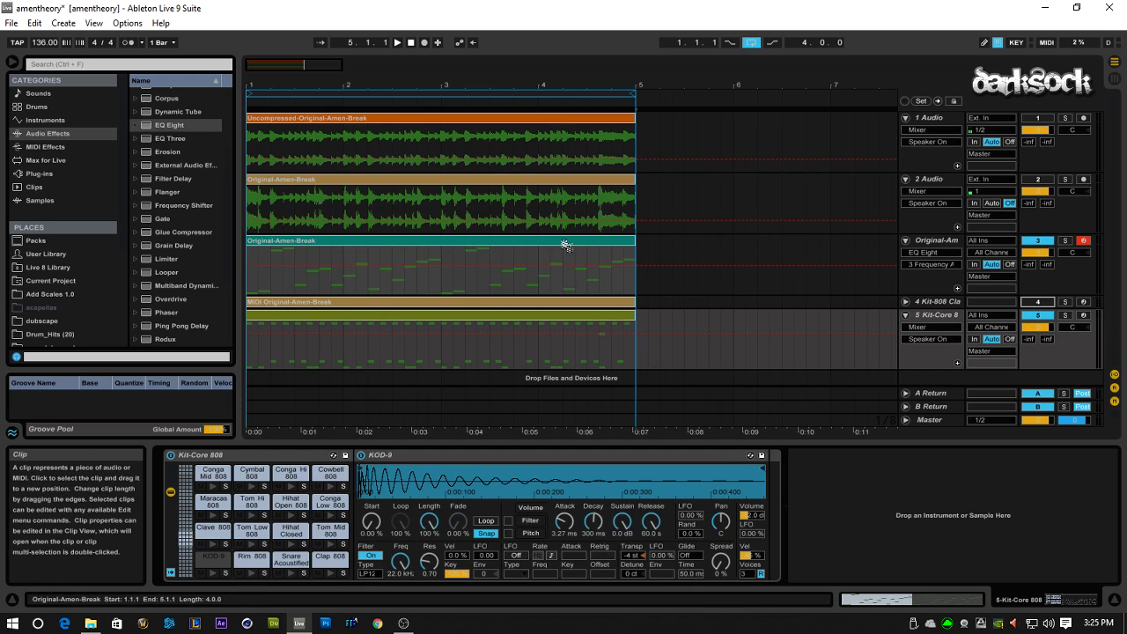
left_click(926, 246)
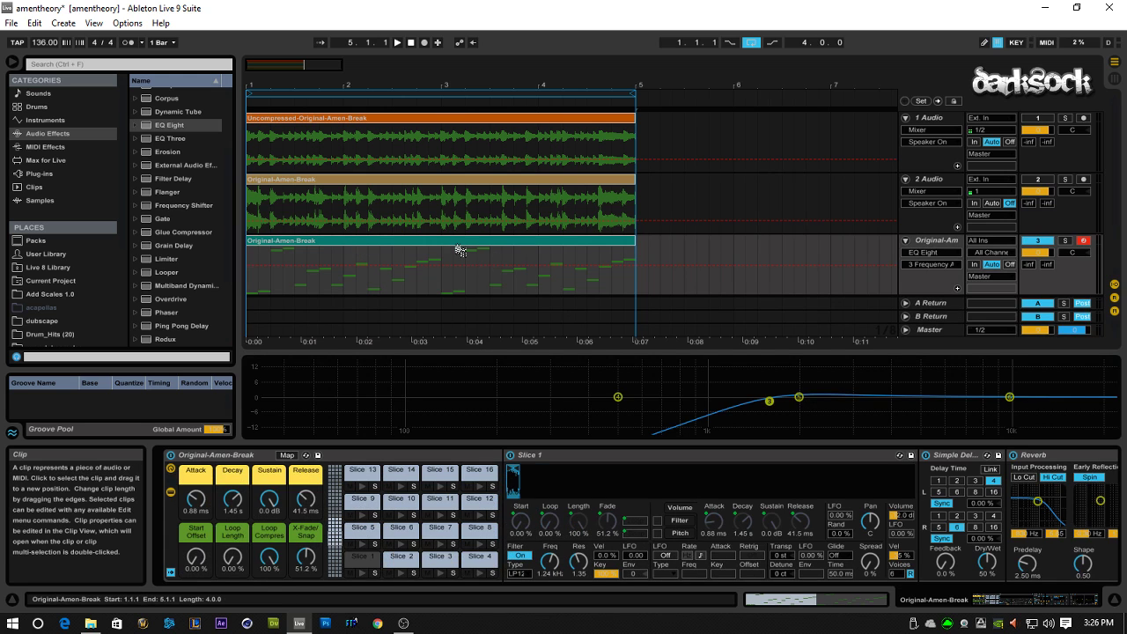
scroll(936, 261, "down", 2)
left_click(937, 245)
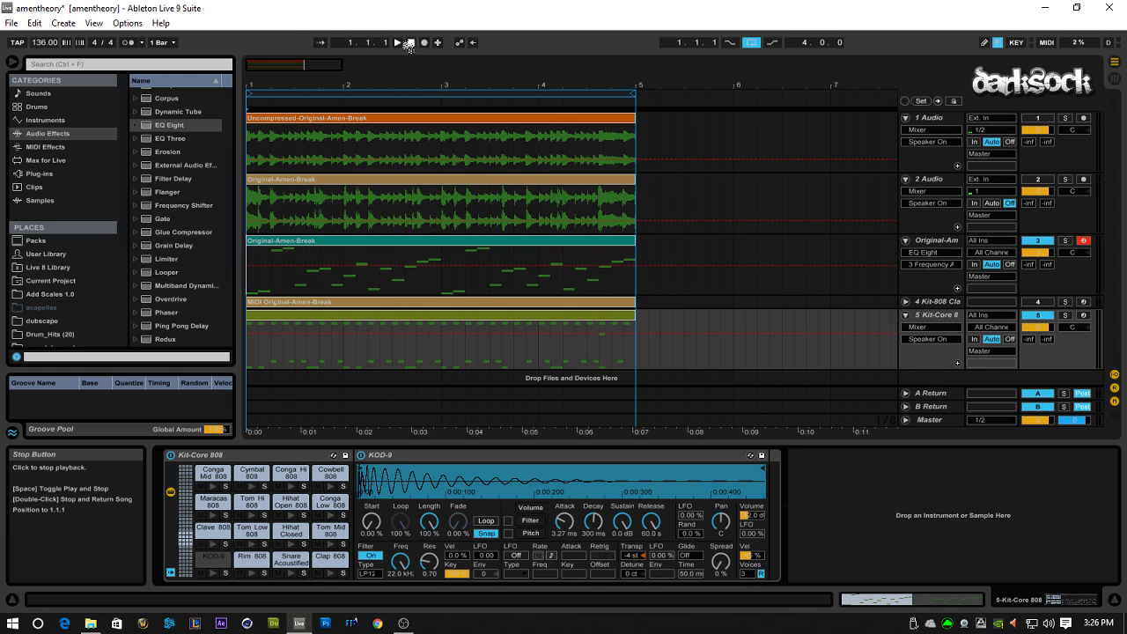
- During playback, lower the break's EQ Eight band 3 to about 542 Hz, then zoom in horizontally
left_click(397, 42)
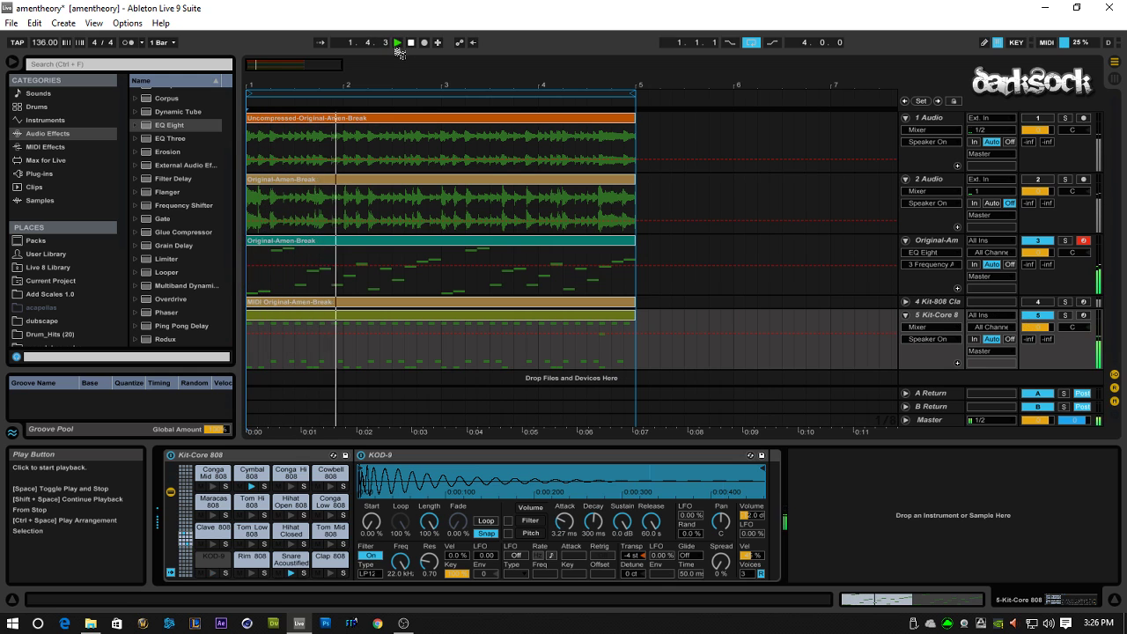
left_click(933, 244)
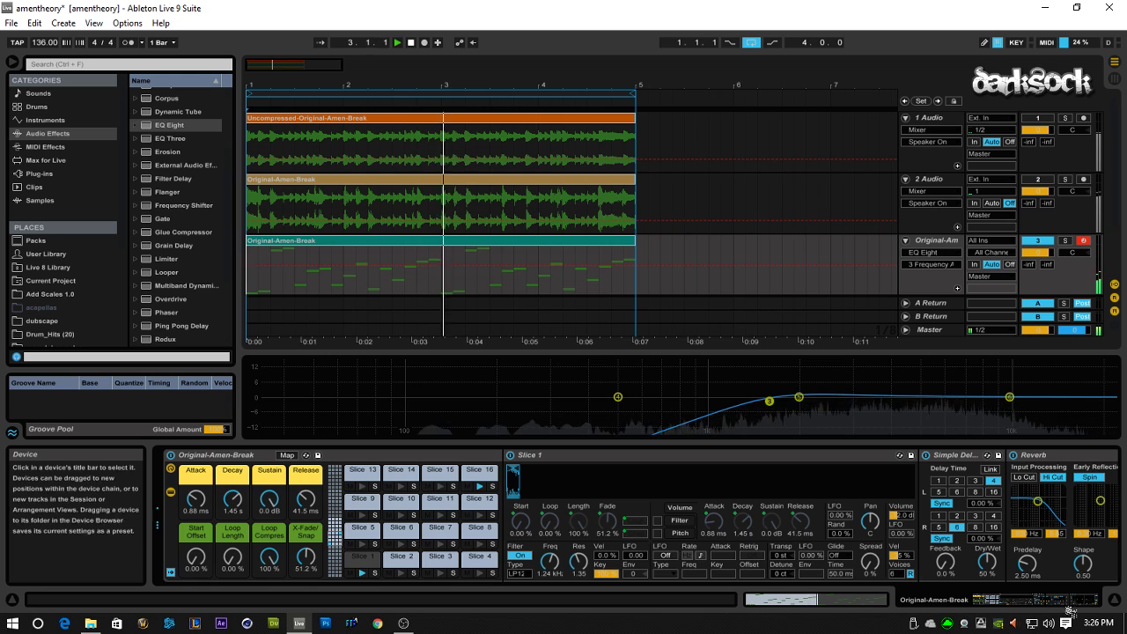
left_click(493, 424)
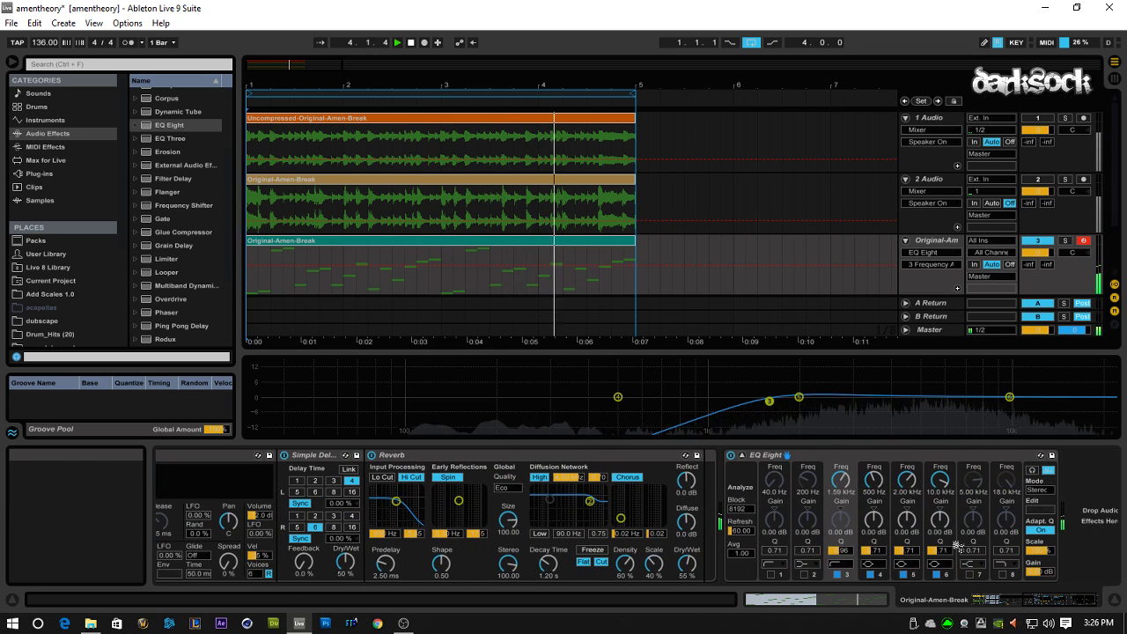
left_click_drag(768, 401, 627, 403)
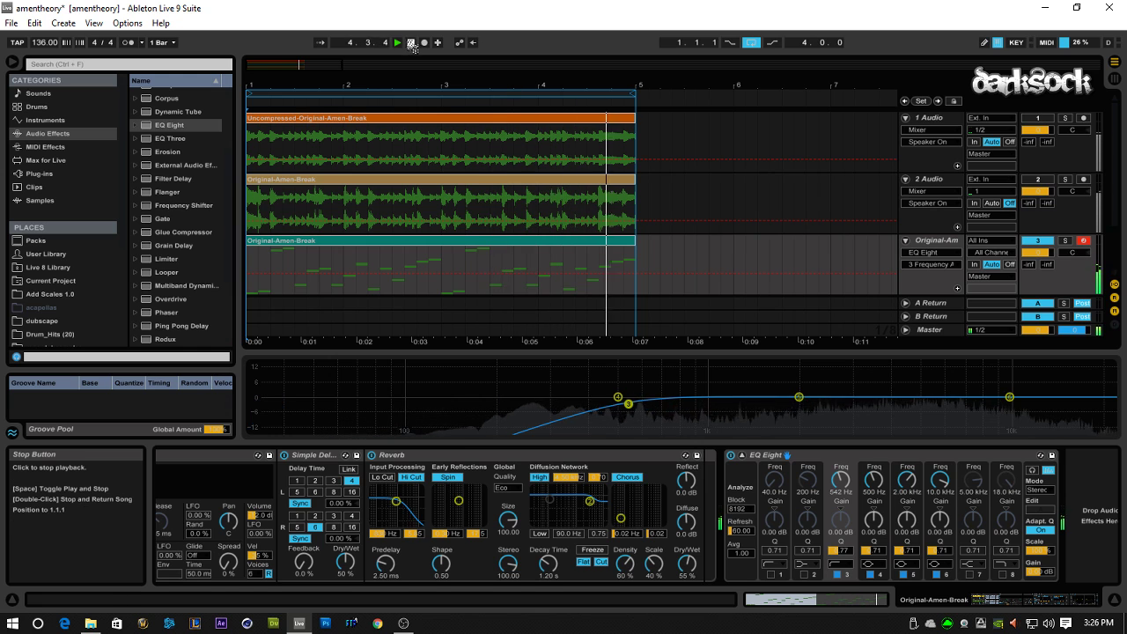
key("space")
scroll(596, 198, "down", 2)
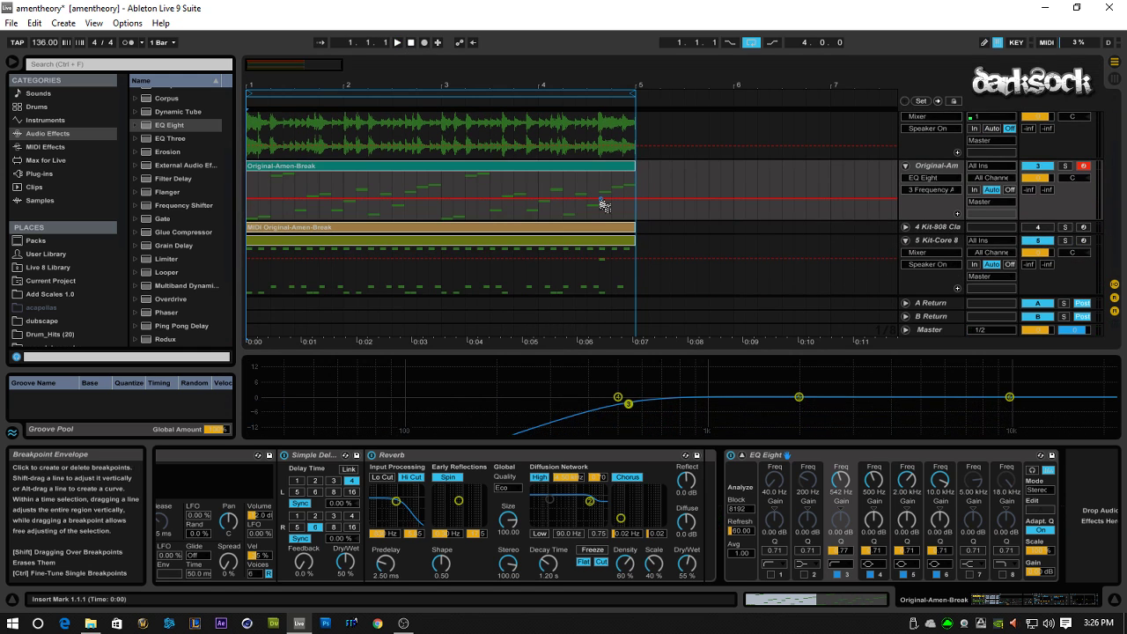
scroll(605, 203, "up", 2)
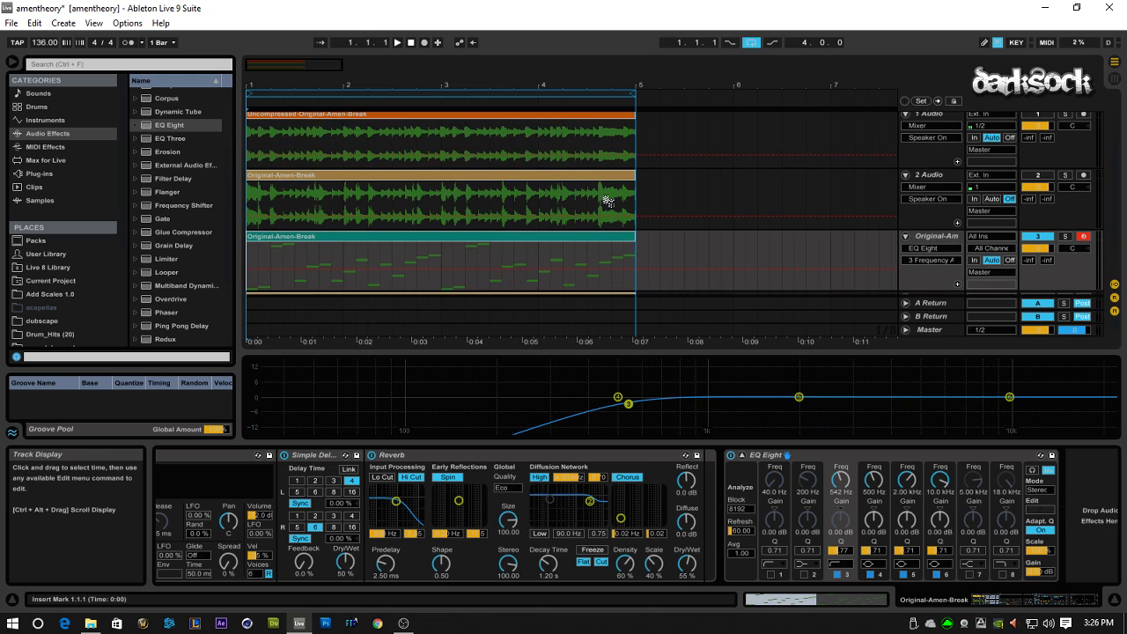
scroll(608, 201, "down", 2)
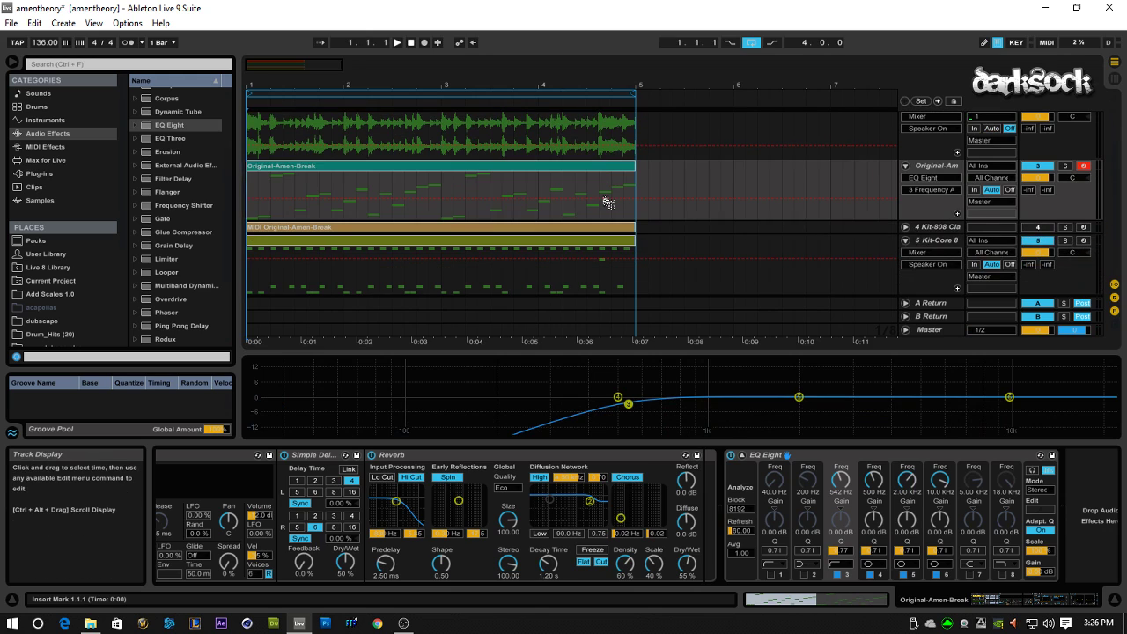
left_click_drag(713, 84, 668, 81)
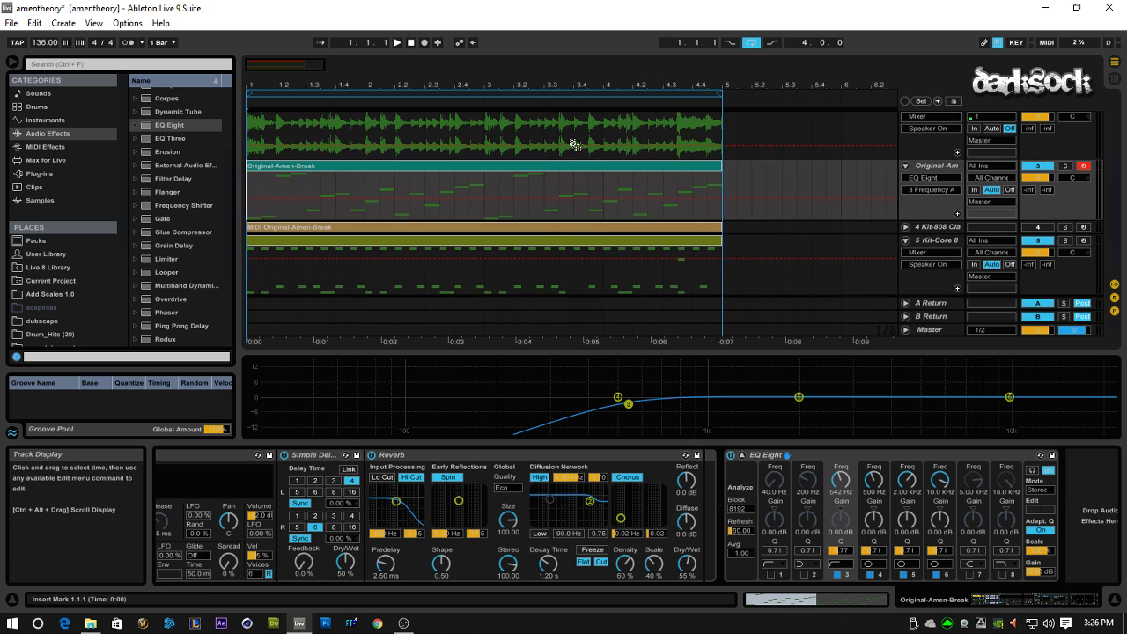
scroll(573, 145, "up", 3)
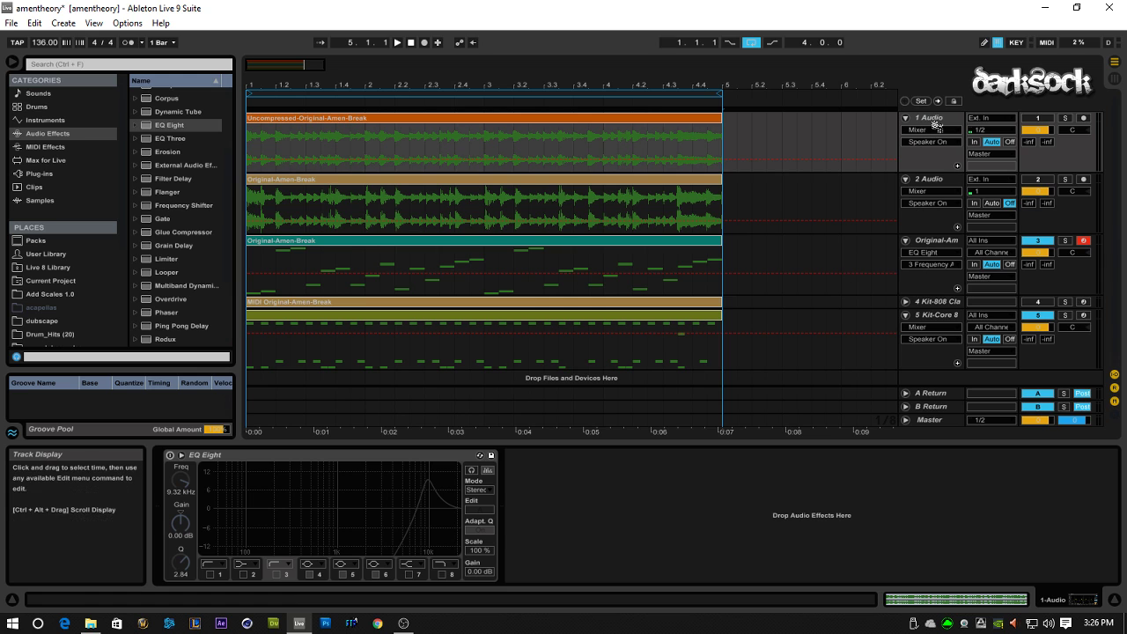
- Fold the 1 Audio, 2 Audio, Original-Amen-Break and Kit-Core 808 tracks and insert a MIDI track
left_click(905, 117)
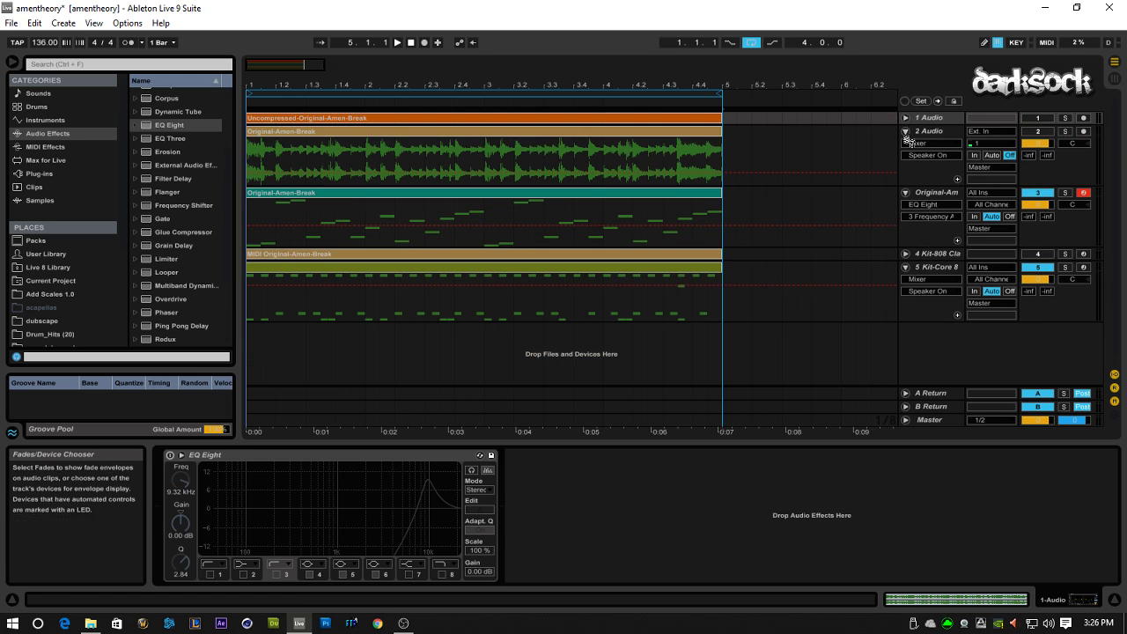
left_click(905, 130)
left_click(905, 144)
left_click(906, 172)
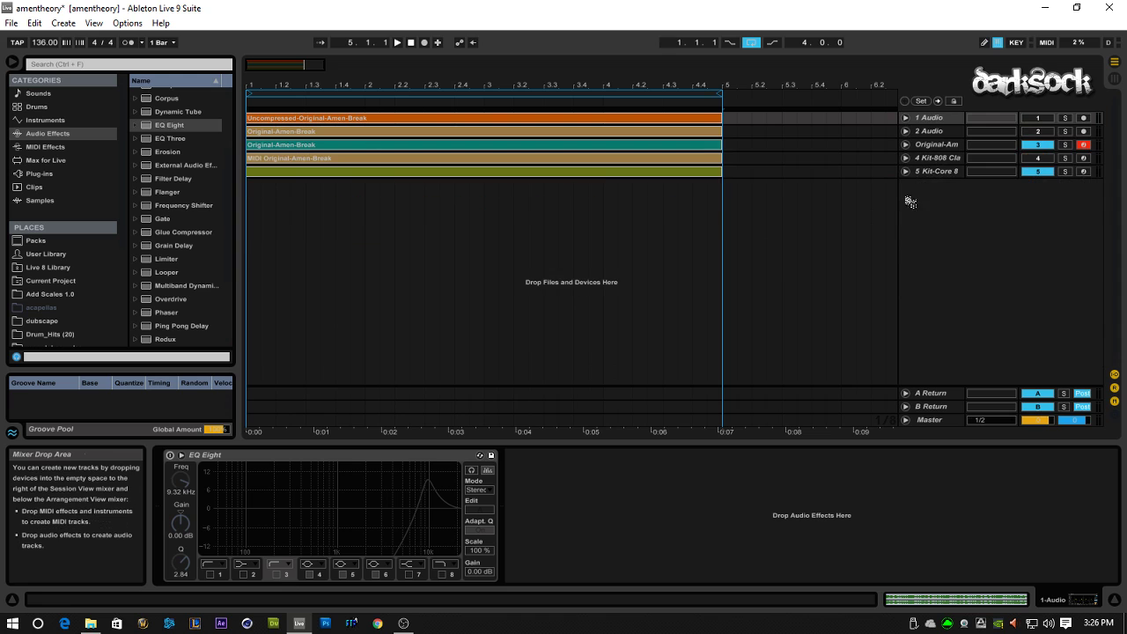
right_click(921, 190)
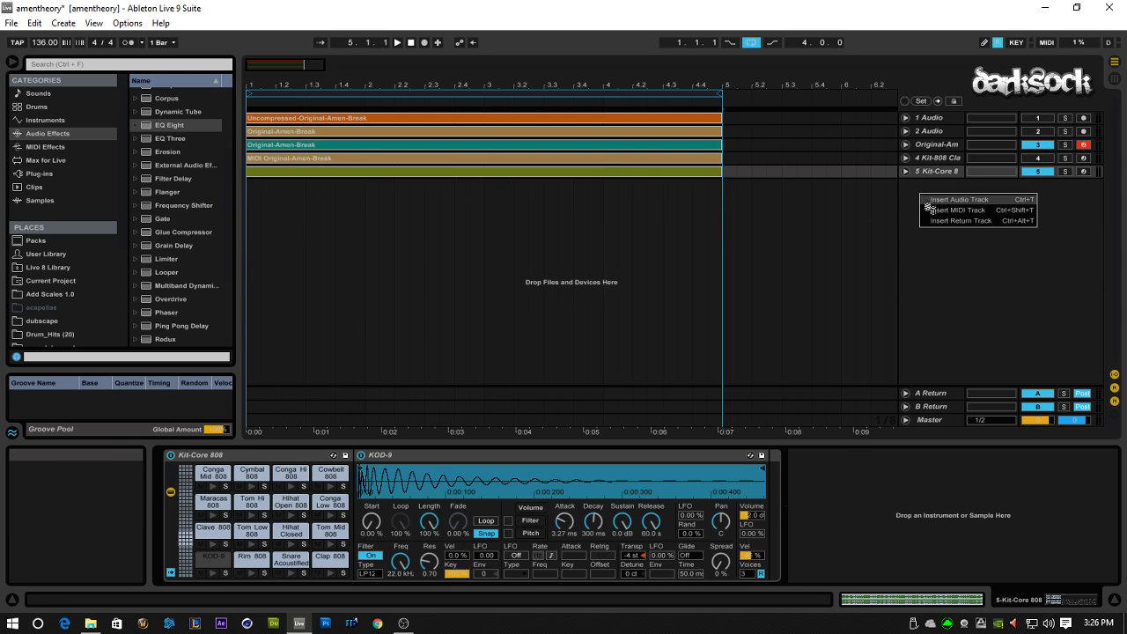
key("Escape")
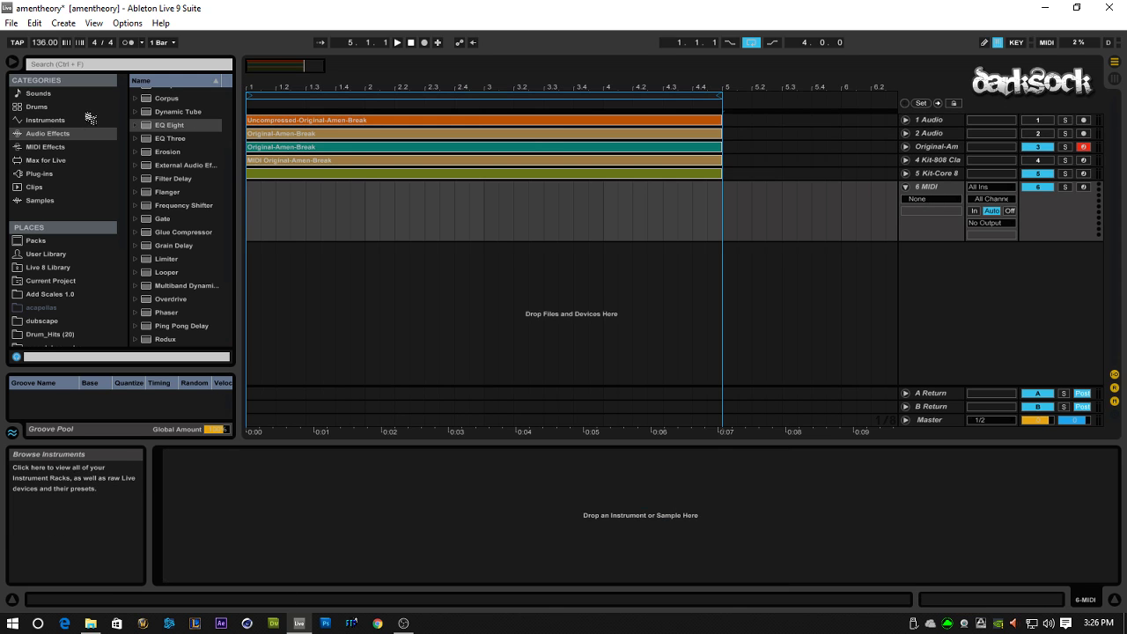
- Drop the empty Drum Rack preset from Drums onto MIDI track 6 and widen the browser
left_click(28, 107)
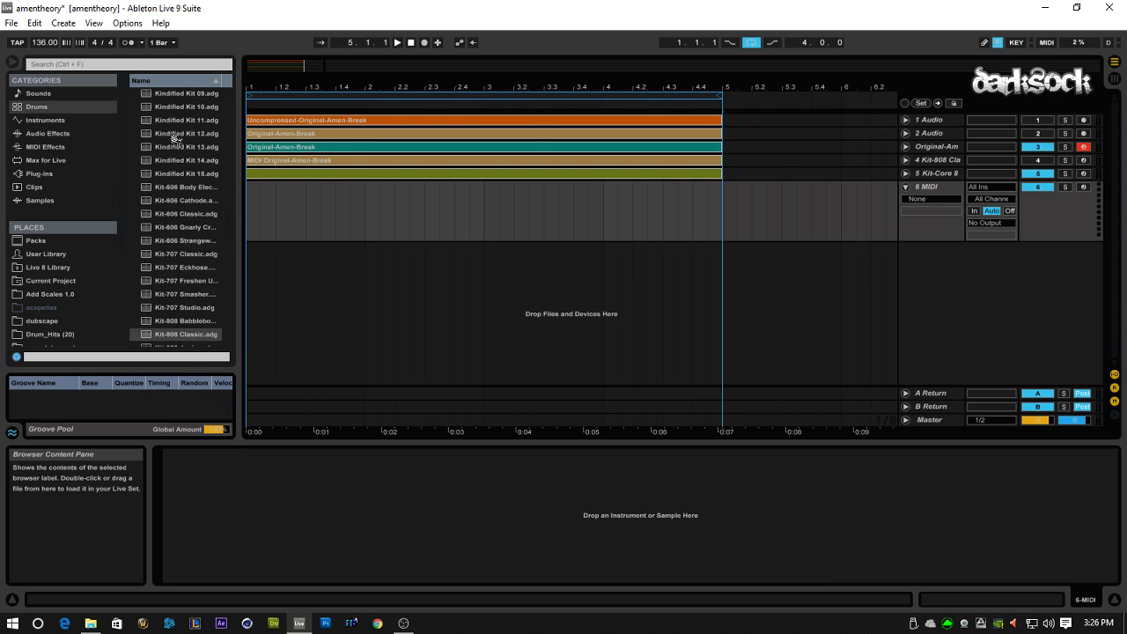
scroll(207, 204, "up", 10)
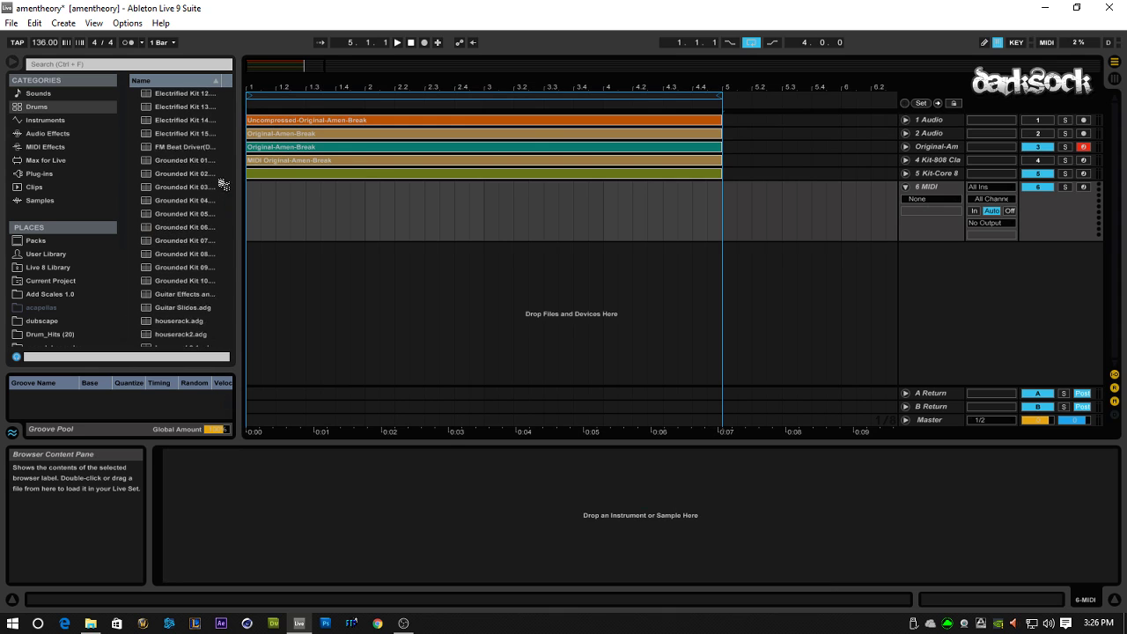
scroll(213, 160, "up", 3)
scroll(234, 245, "up", 6)
scroll(229, 128, "up", 10)
left_click_drag(148, 109, 525, 222)
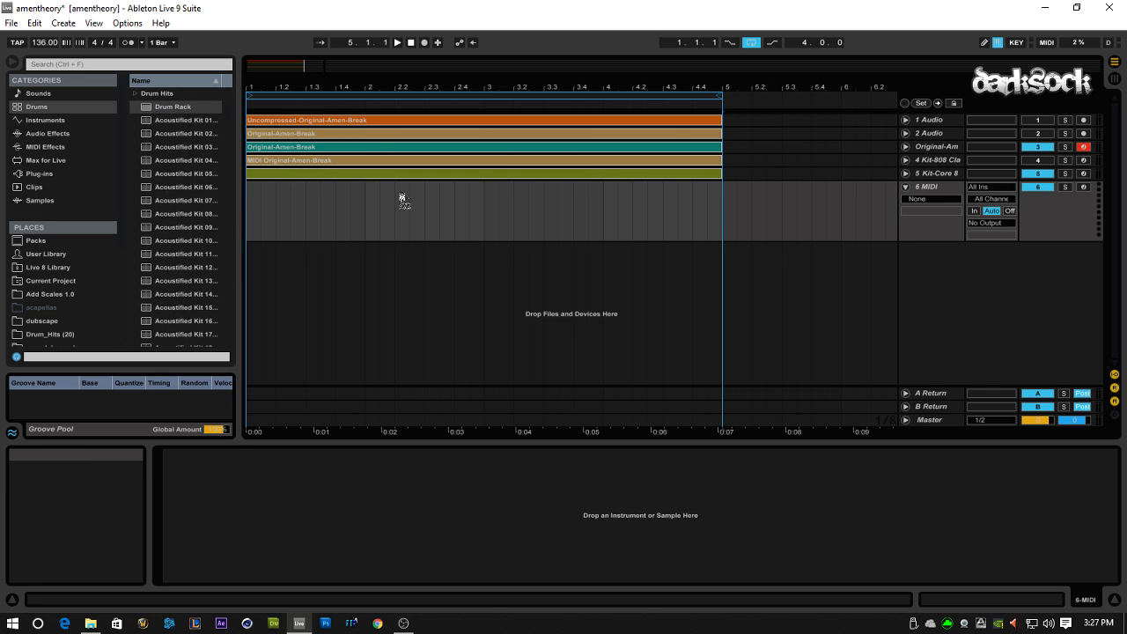
left_click_drag(661, 430, 665, 432)
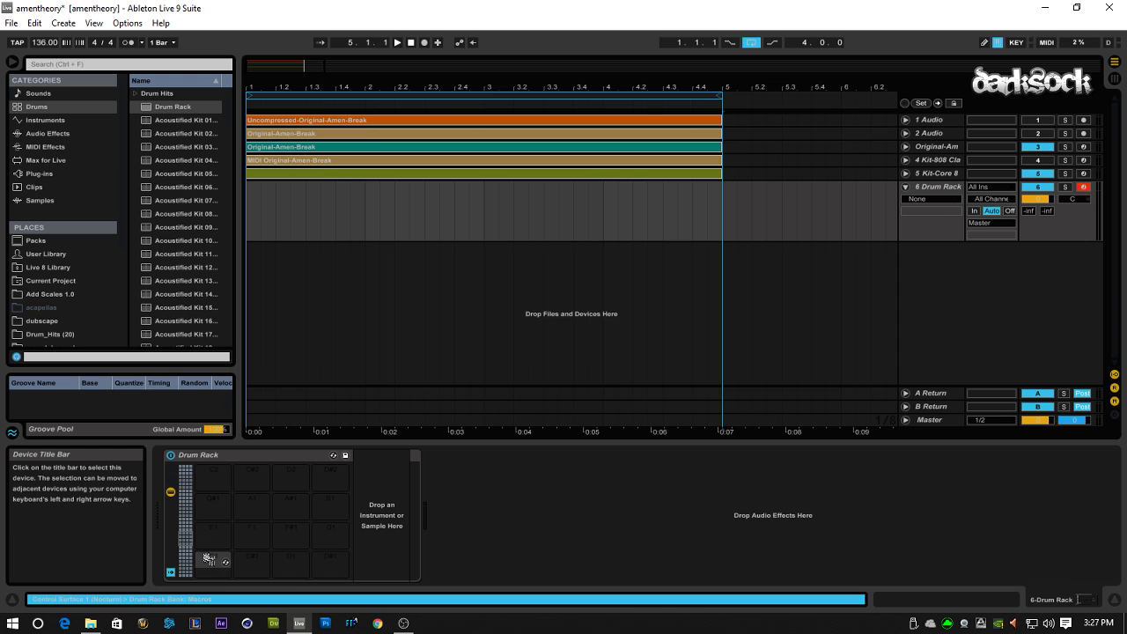
left_click_drag(239, 227, 399, 254)
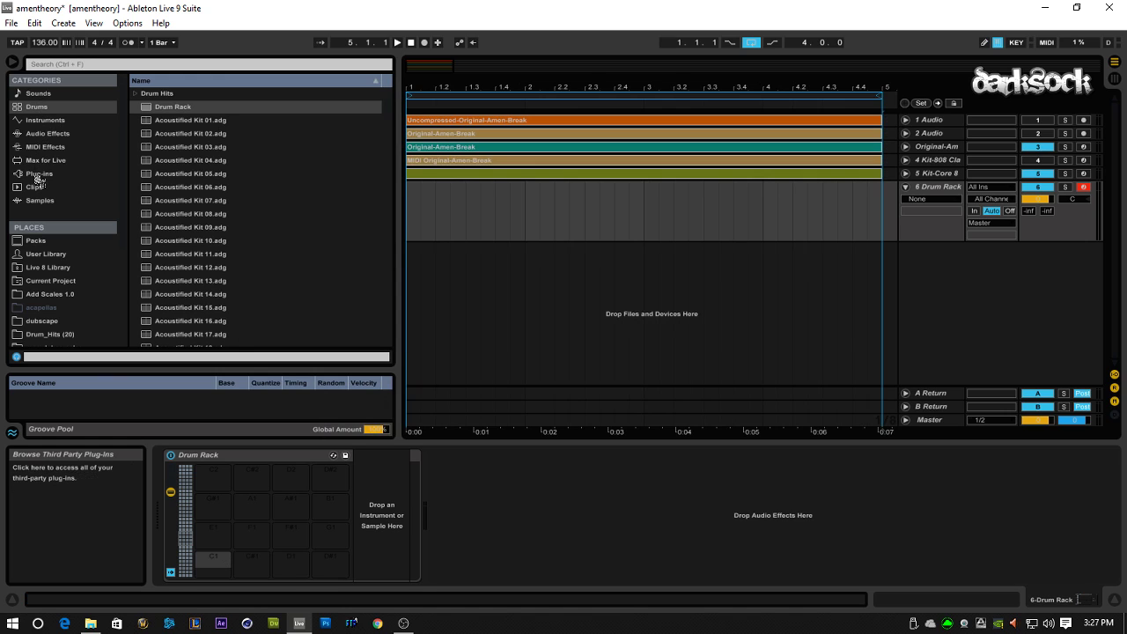
- Place a Sampler from Instruments on the Drum Rack's C1 pad
left_click(39, 120)
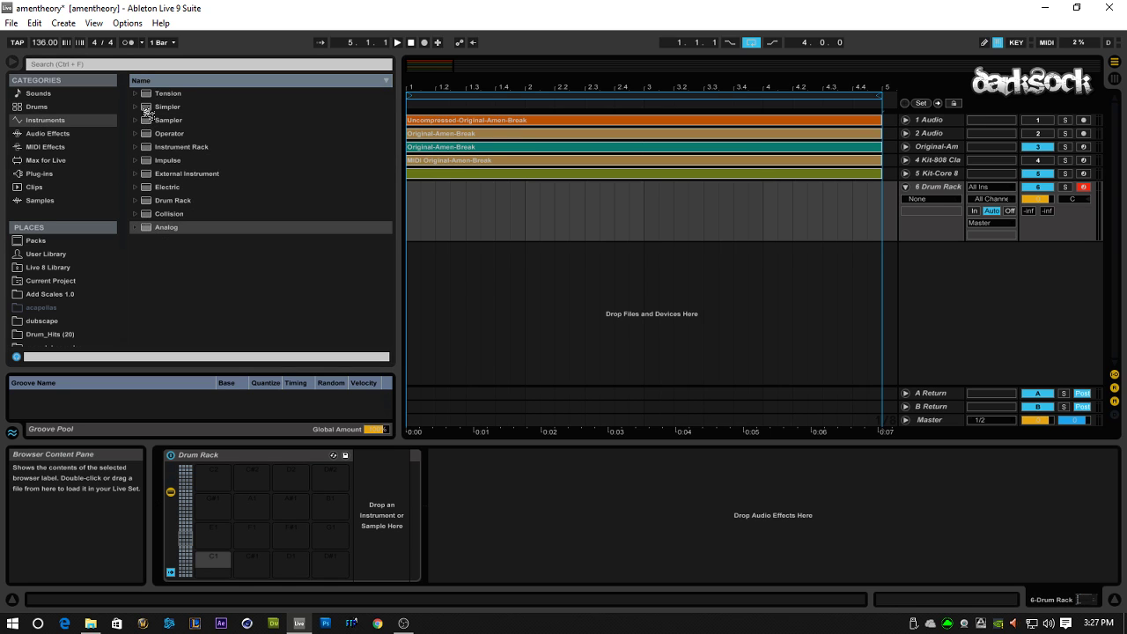
left_click_drag(145, 123, 213, 566)
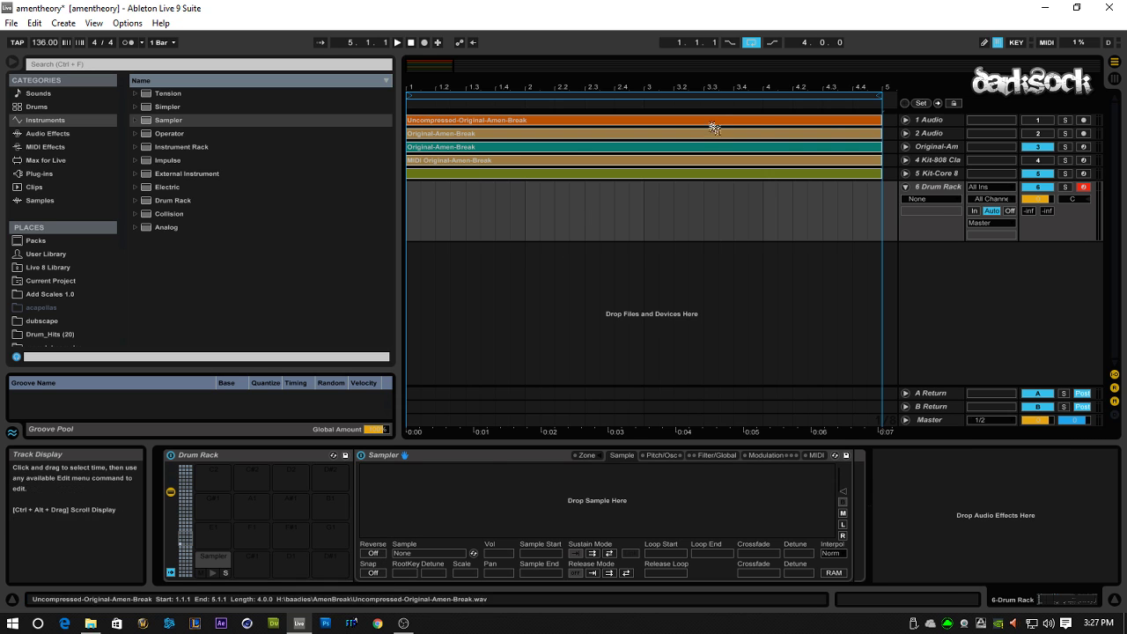
left_click(904, 120)
left_click_drag(640, 82, 533, 113)
- Load the Amen break's 1.4.1–1.4.3 slice (samples 56699–66150) into the C1 Sampler and audition it
left_click_drag(706, 157, 768, 159)
left_click(773, 159)
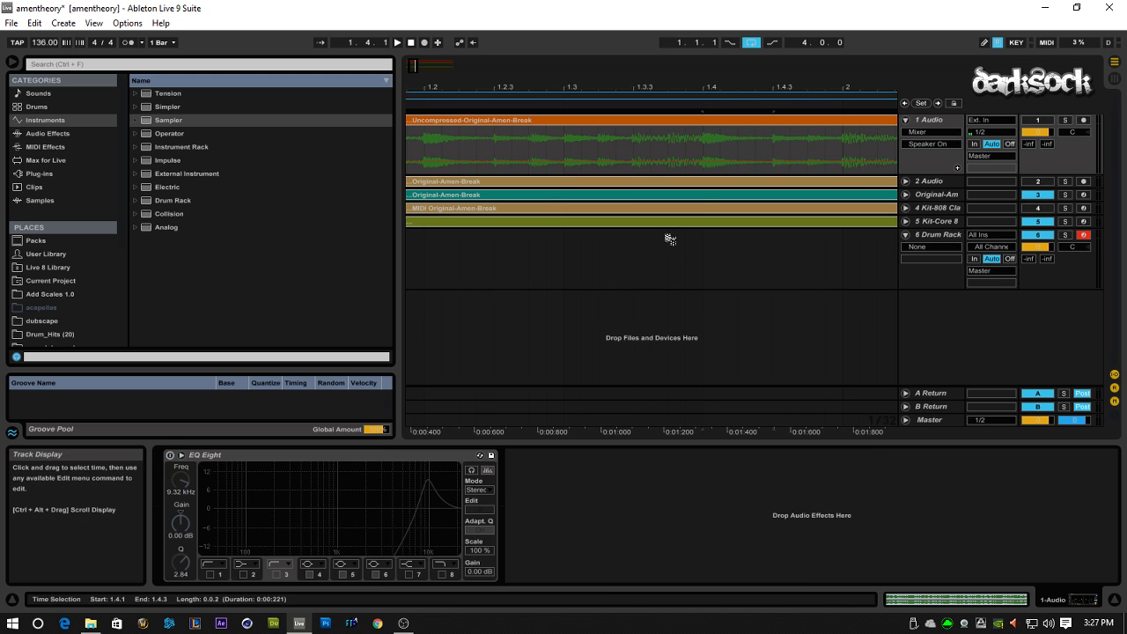
left_click(735, 122)
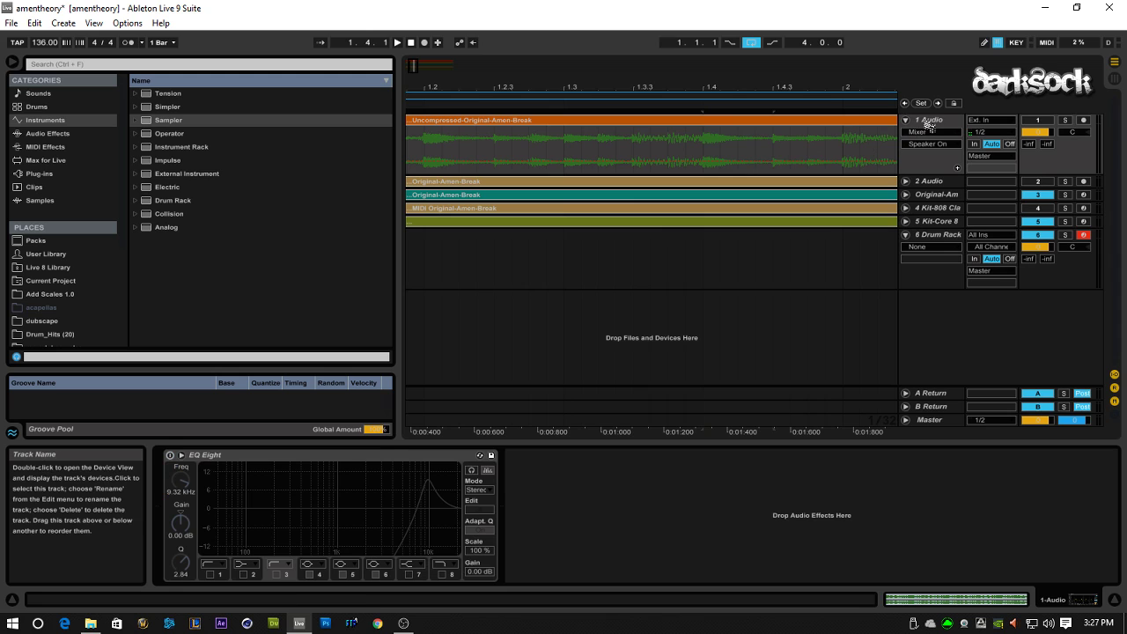
left_click(937, 235)
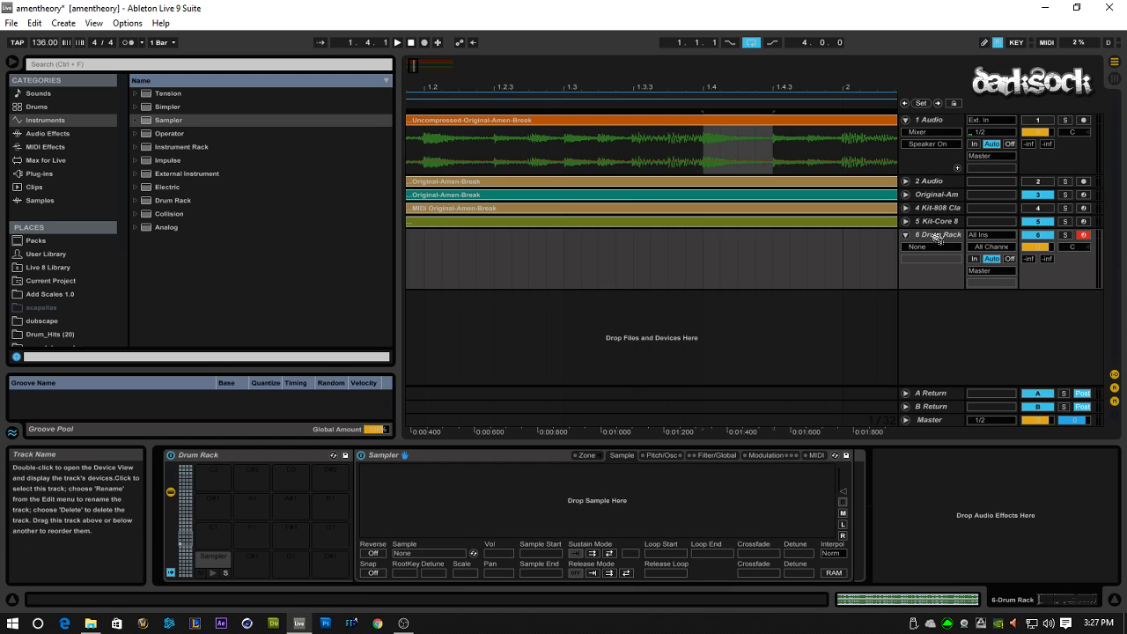
left_click_drag(722, 126, 411, 499)
left_click(213, 574)
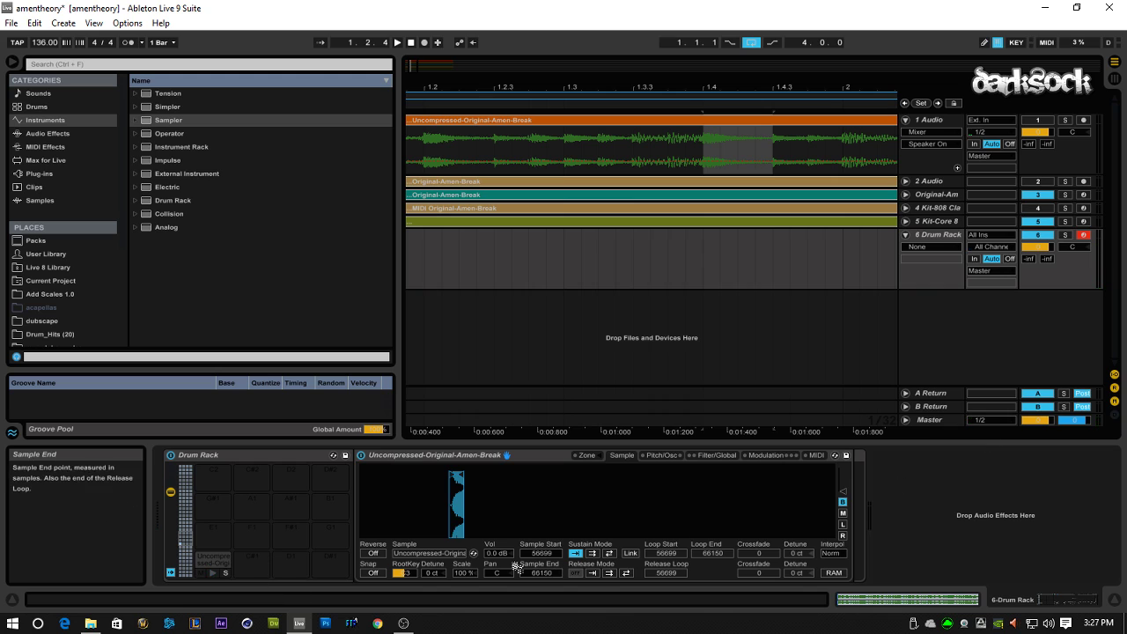
- Try Reverse, then enable the C1 Sampler's filter, adjust cutoff and resonance, and lengthen the volume attack
left_click(373, 552)
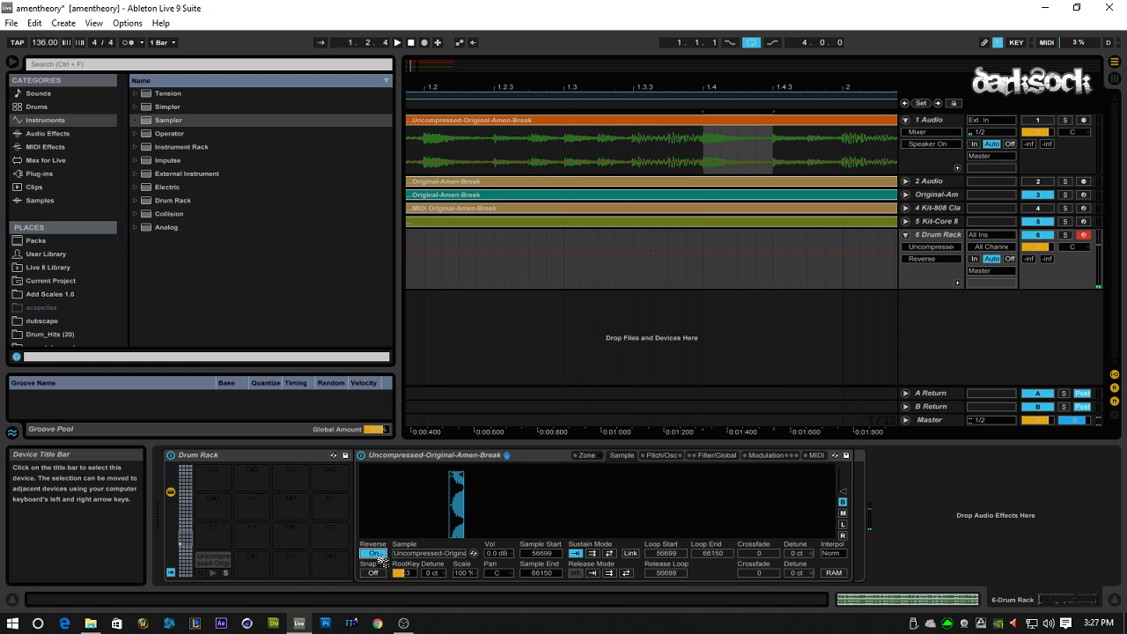
left_click(379, 557)
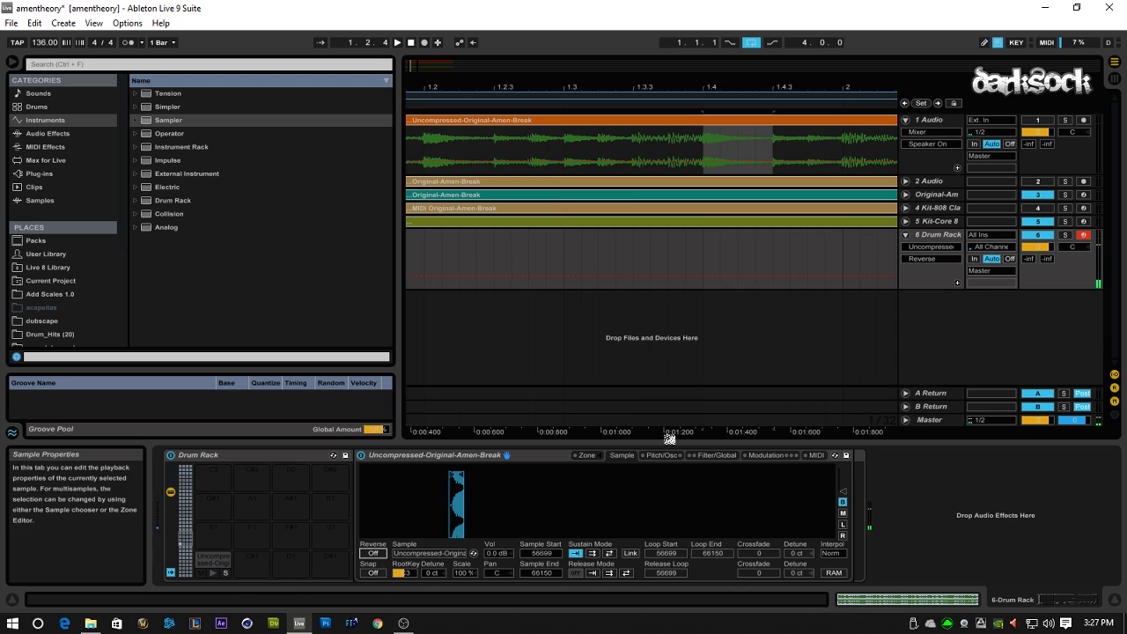
left_click(710, 461)
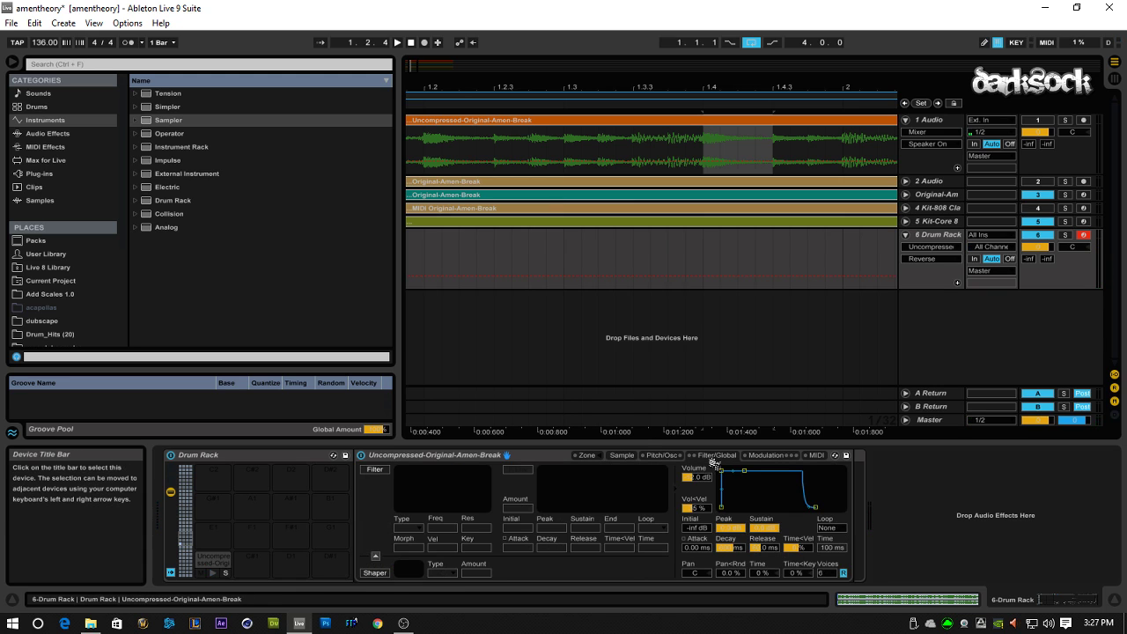
left_click(373, 471)
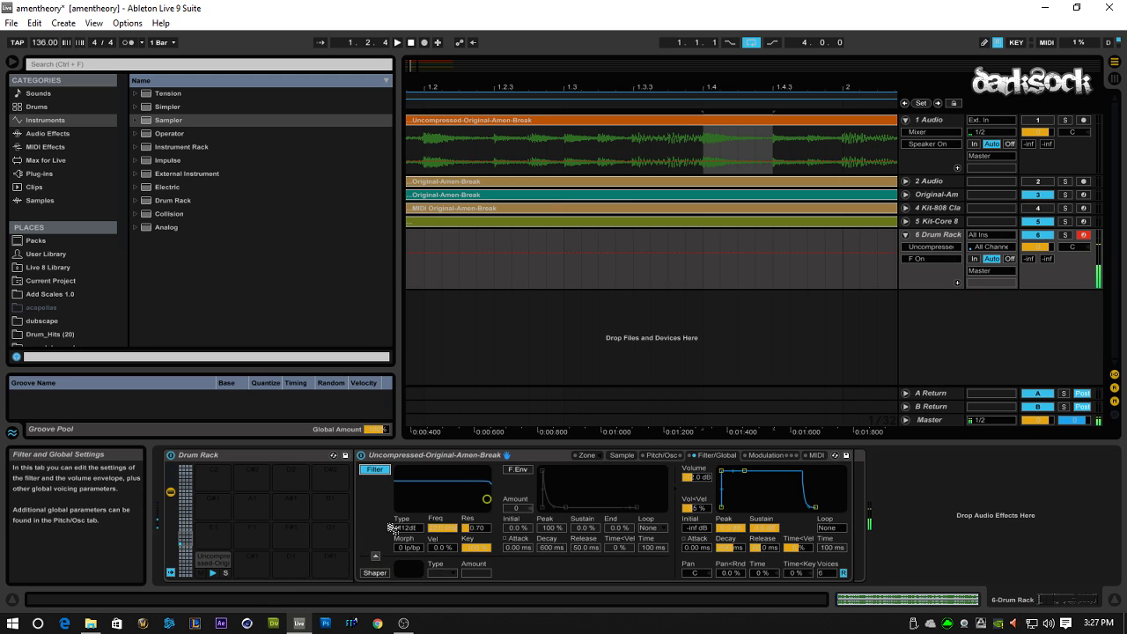
left_click_drag(486, 499, 457, 475)
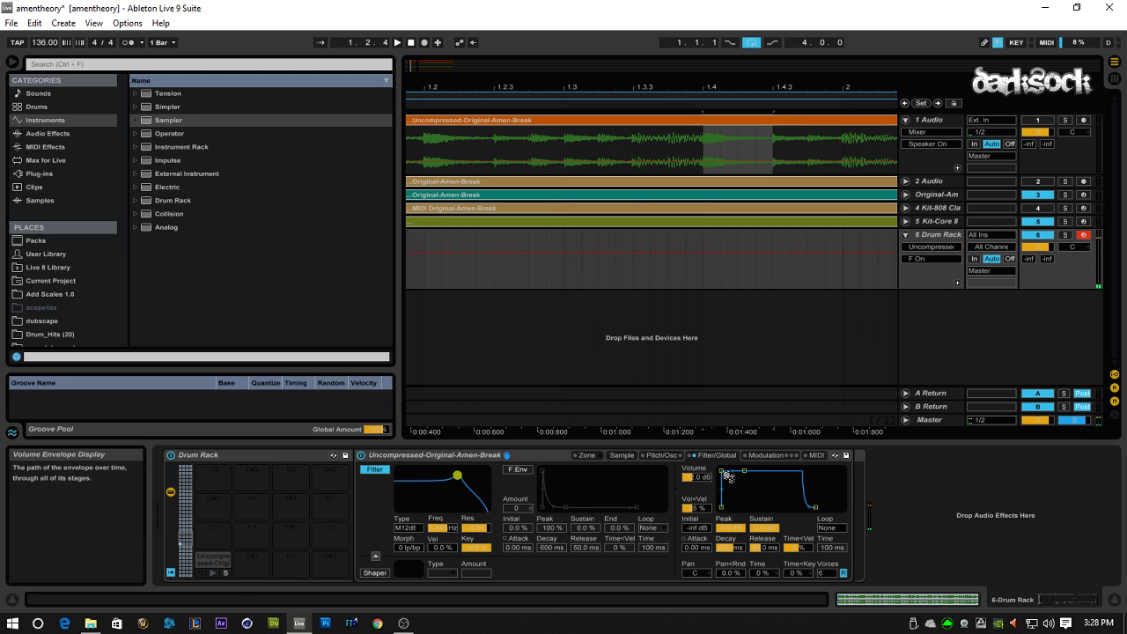
left_click_drag(725, 478, 745, 471)
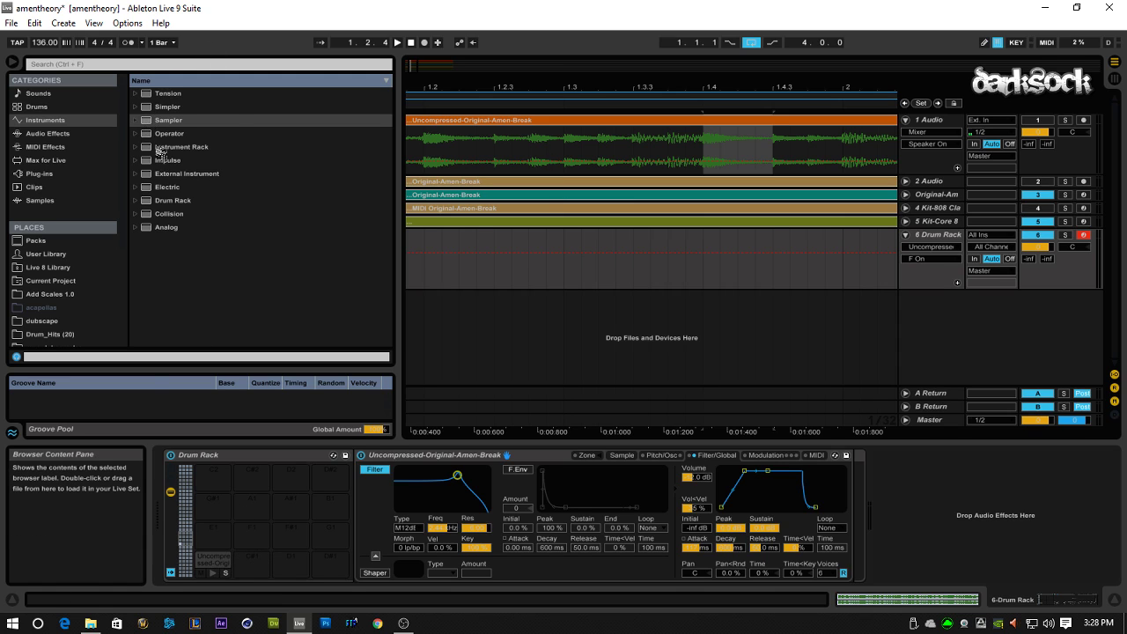
- Drop a new Sampler from Instruments onto the Drum Rack's C#1 pad
left_click_drag(159, 146, 251, 574)
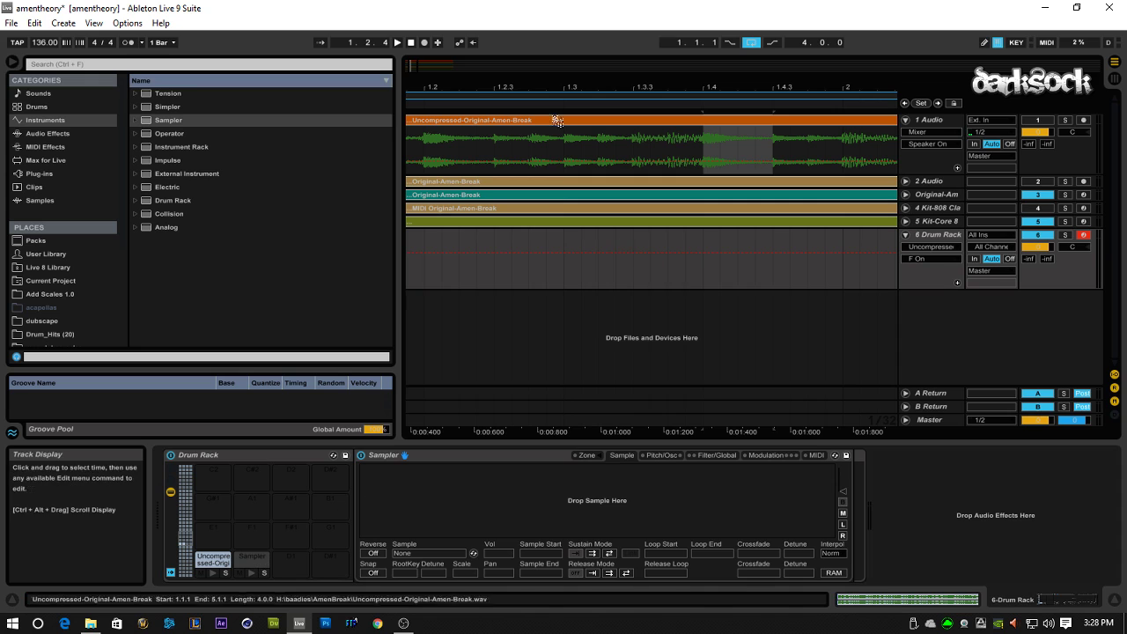
left_click_drag(545, 88, 538, 101)
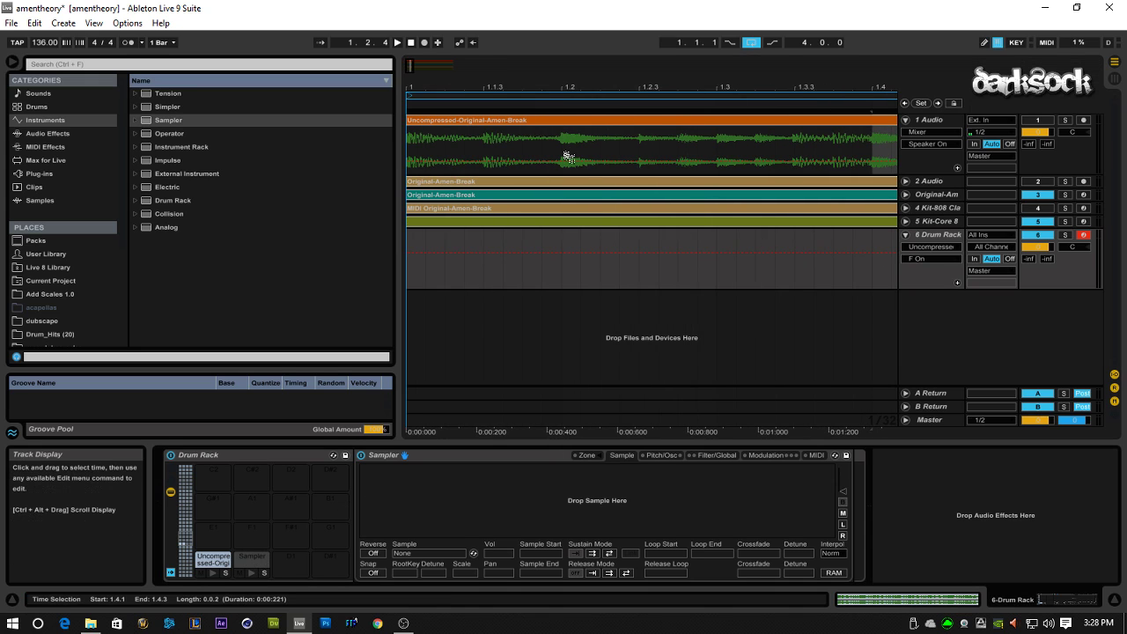
- Load the Amen break's 1.2.1–1.2.3 slice (samples 18900–28349) into the C#1 Sampler and audition it
left_click_drag(565, 158, 637, 161)
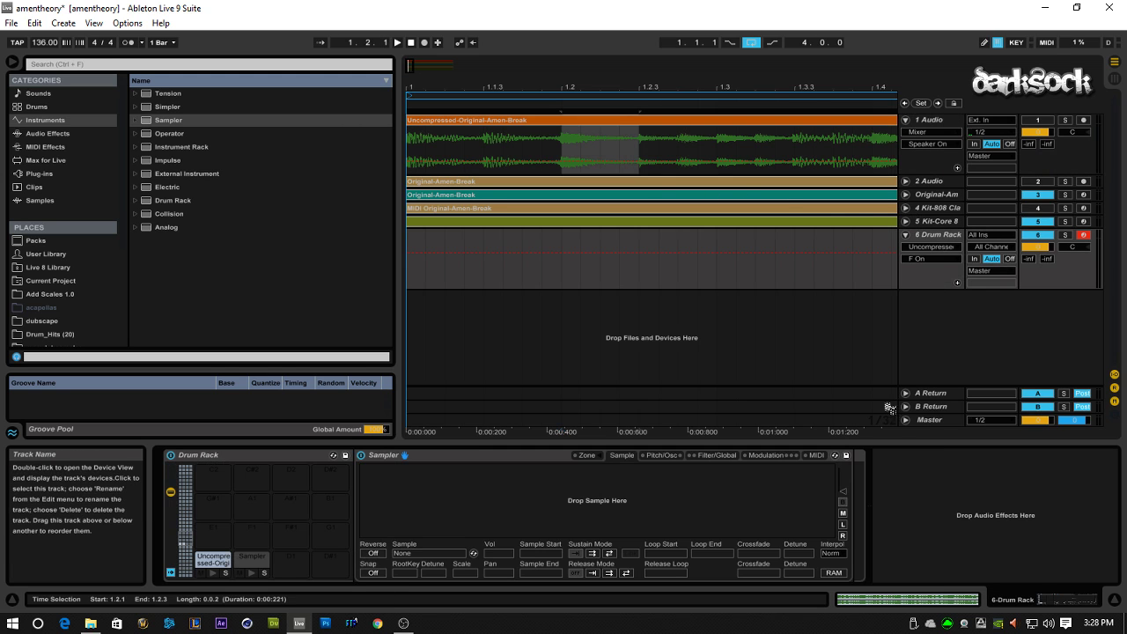
left_click(605, 141)
key("shift+Right")
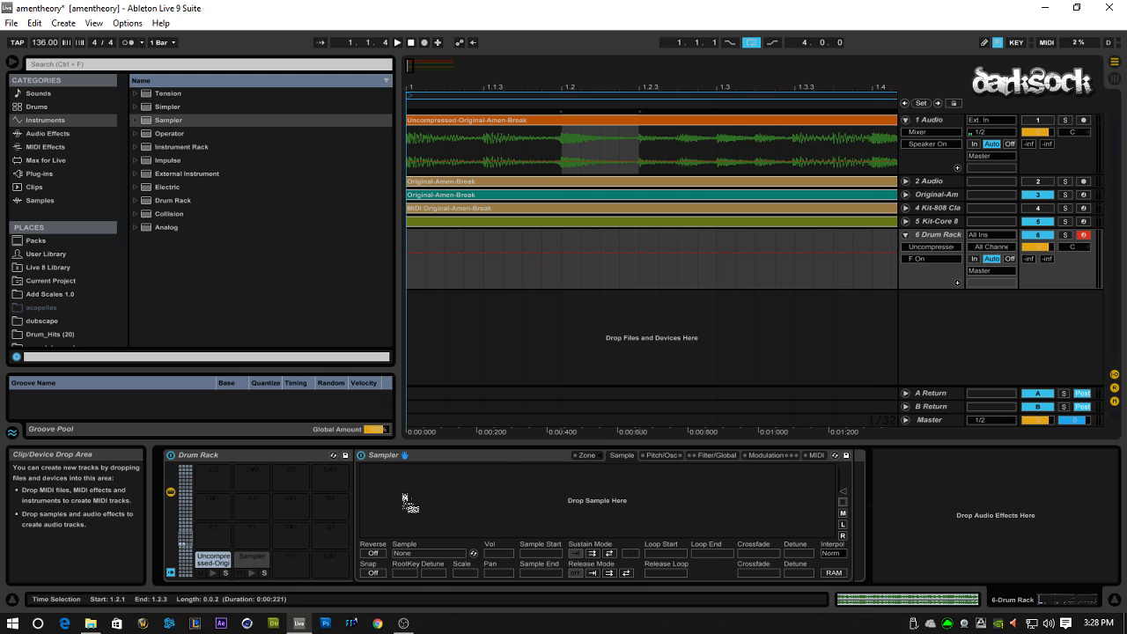
left_click_drag(407, 502, 409, 500)
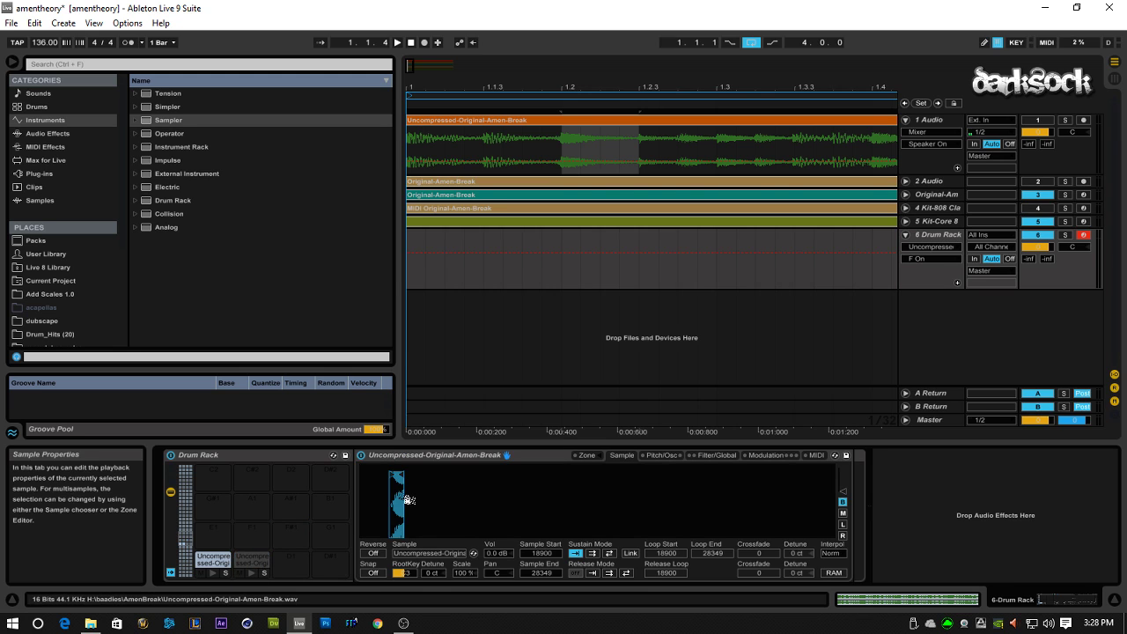
left_click(253, 574)
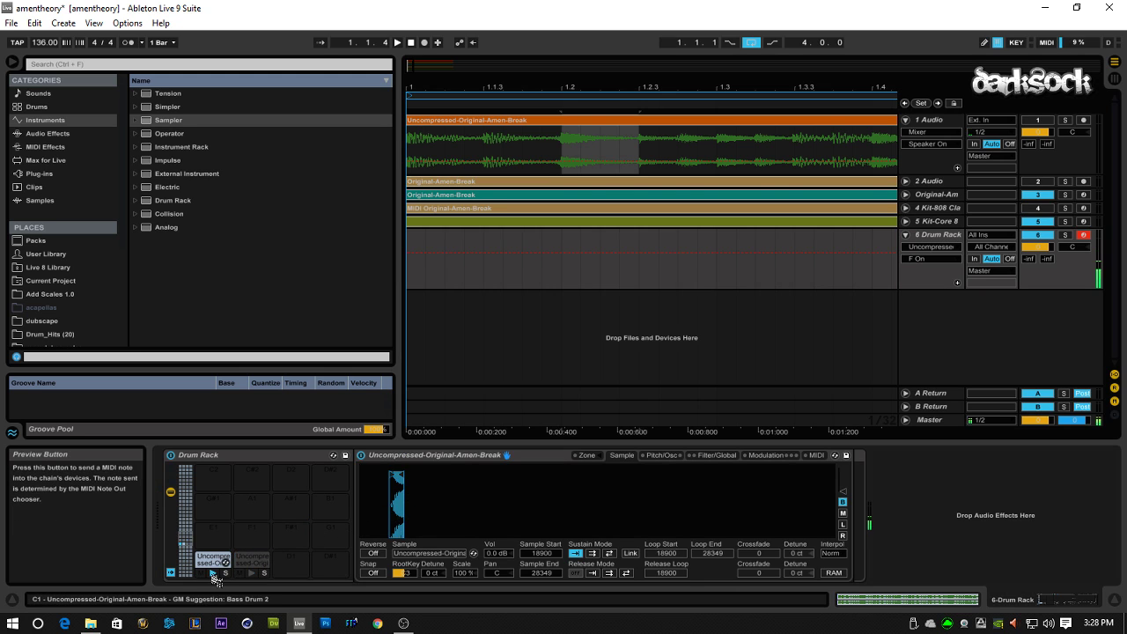
left_click(252, 574)
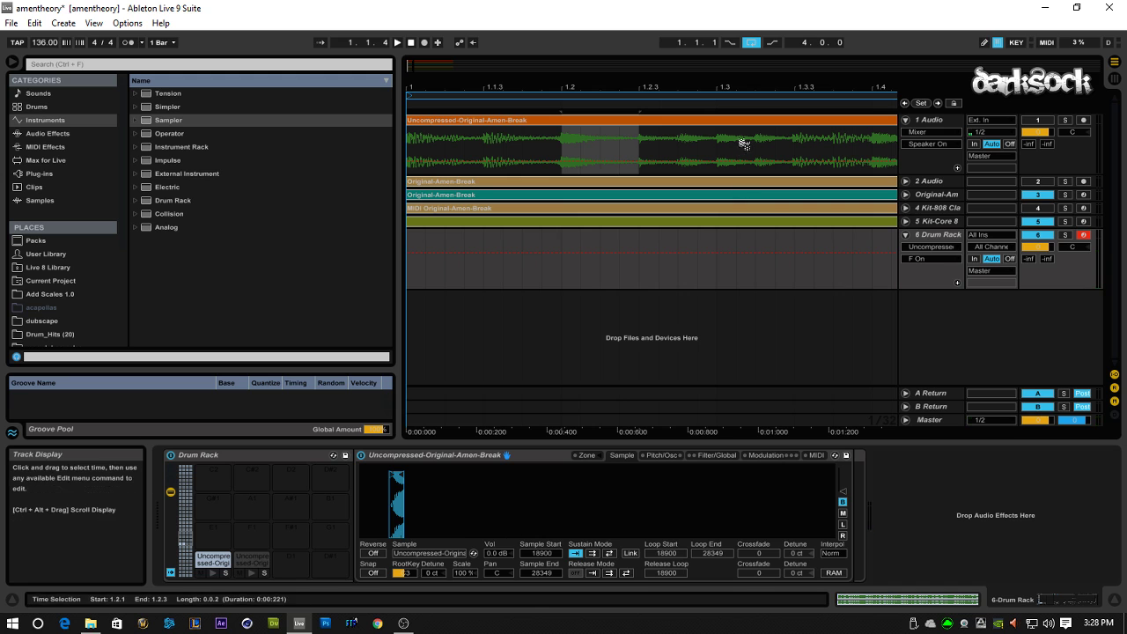
left_click_drag(684, 92, 685, 53)
left_click(252, 572)
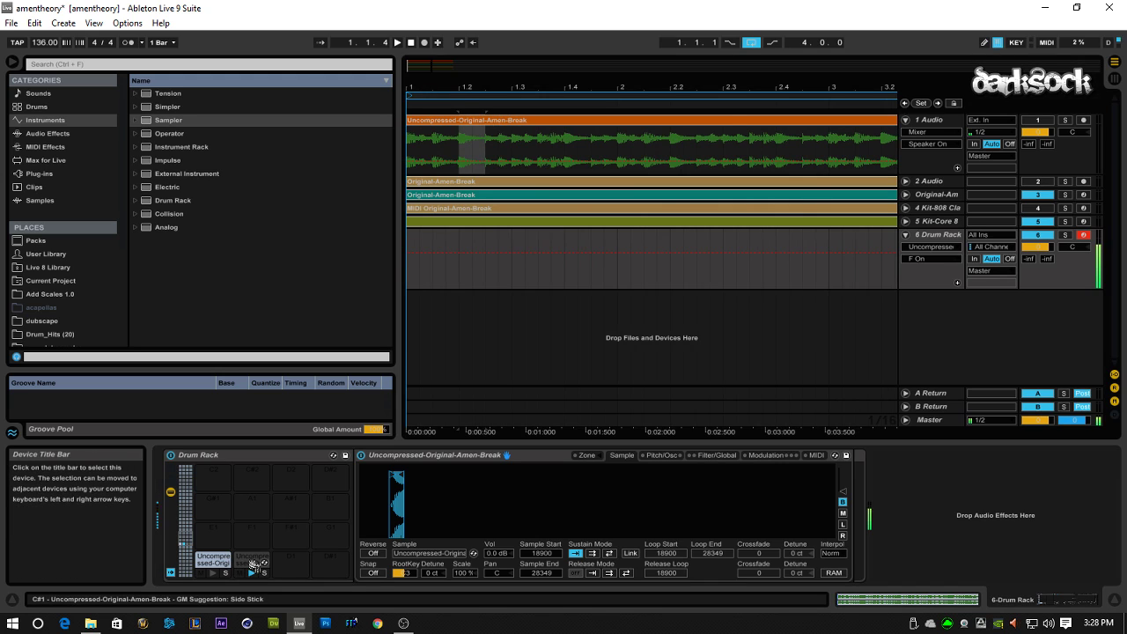
- Chain Simple Delay and then Reverb after the C#1 Sampler, Reverb on Eco quality
left_click(39, 134)
scroll(220, 198, "down", 4)
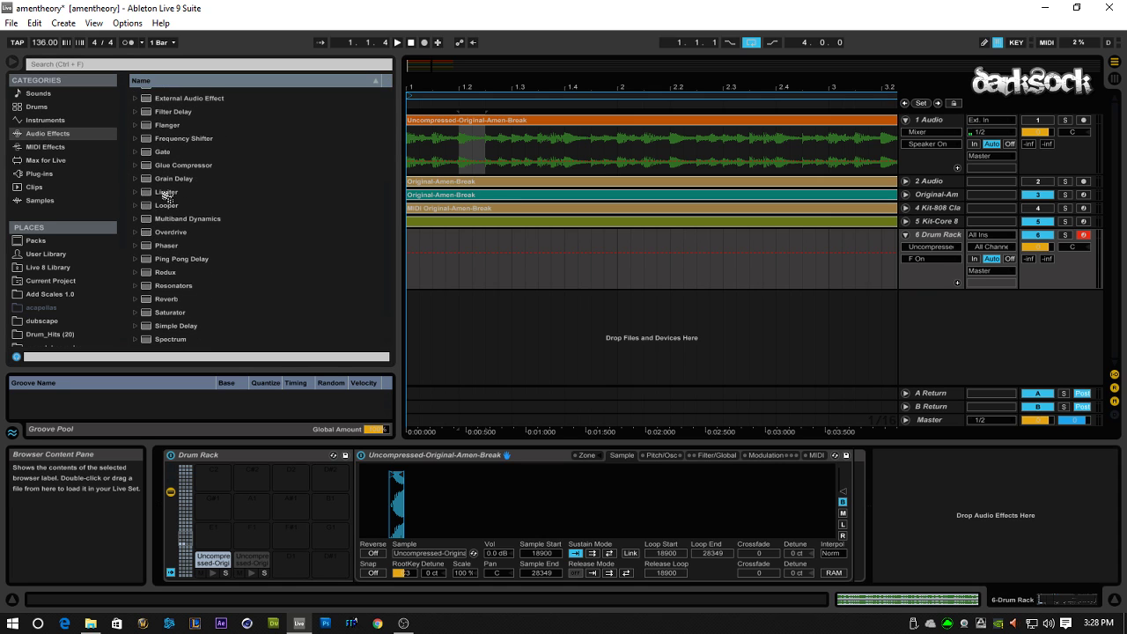
scroll(176, 167, "down", 1)
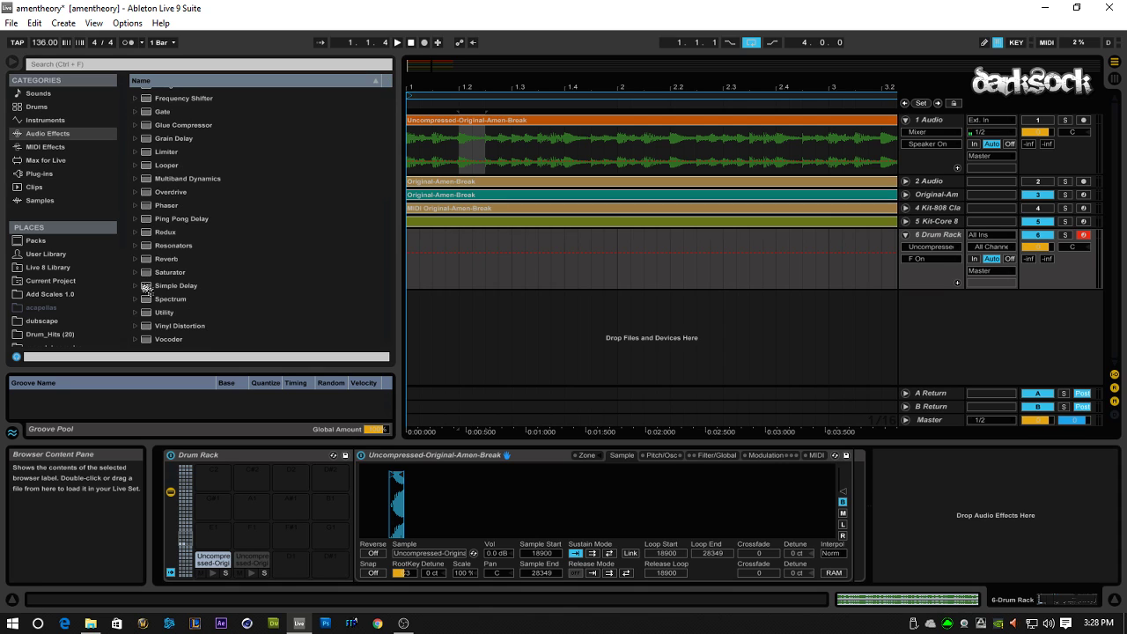
left_click_drag(147, 289, 845, 524)
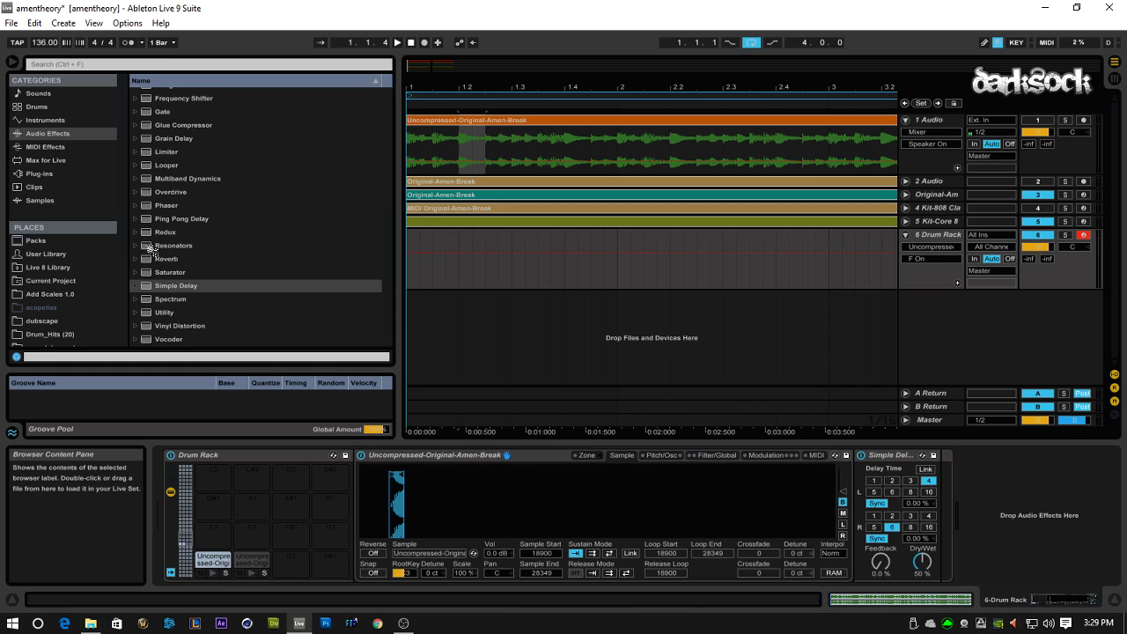
left_click(147, 262)
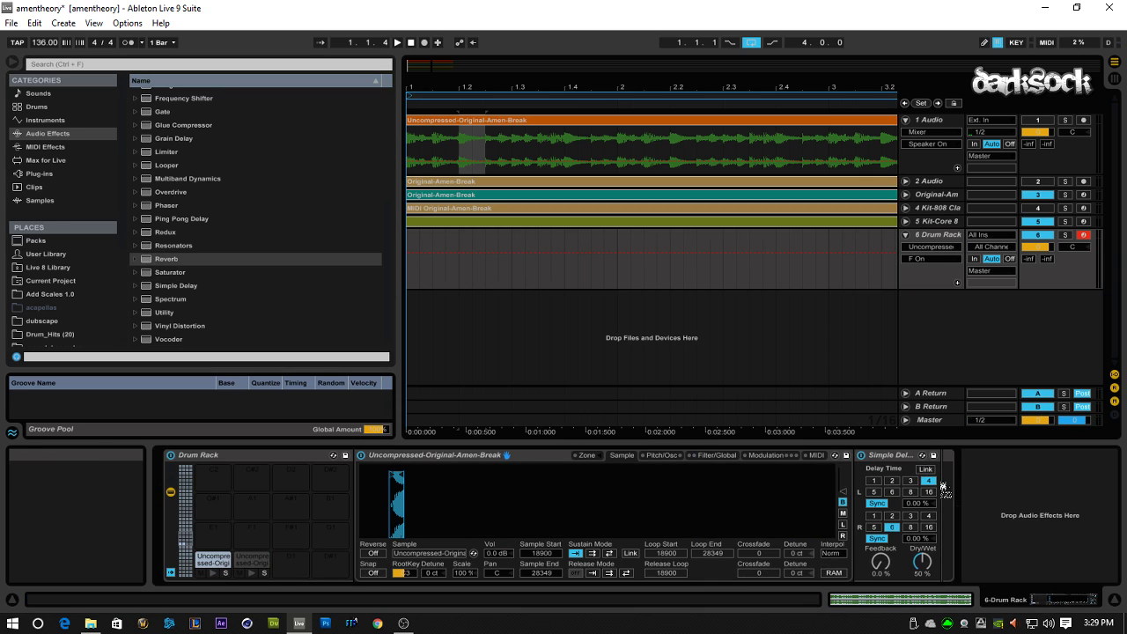
left_click_drag(934, 483, 924, 492)
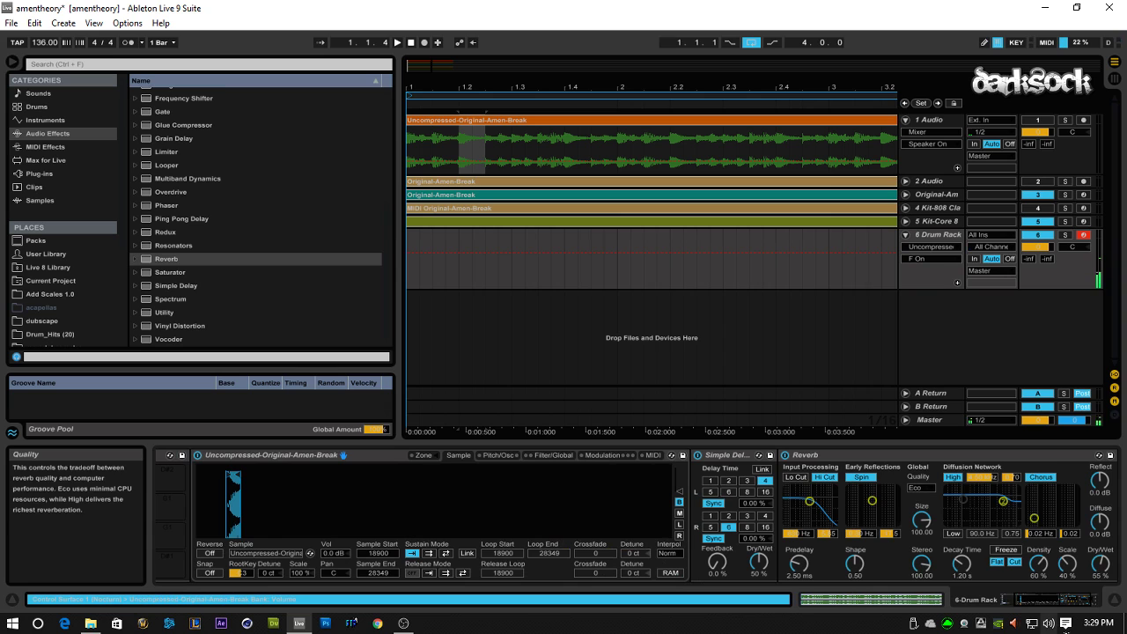
- Trim the C#1 slice's start and end points and set Simple Delay's Dry/Wet to 12%
left_click_drag(1049, 608, 1023, 602)
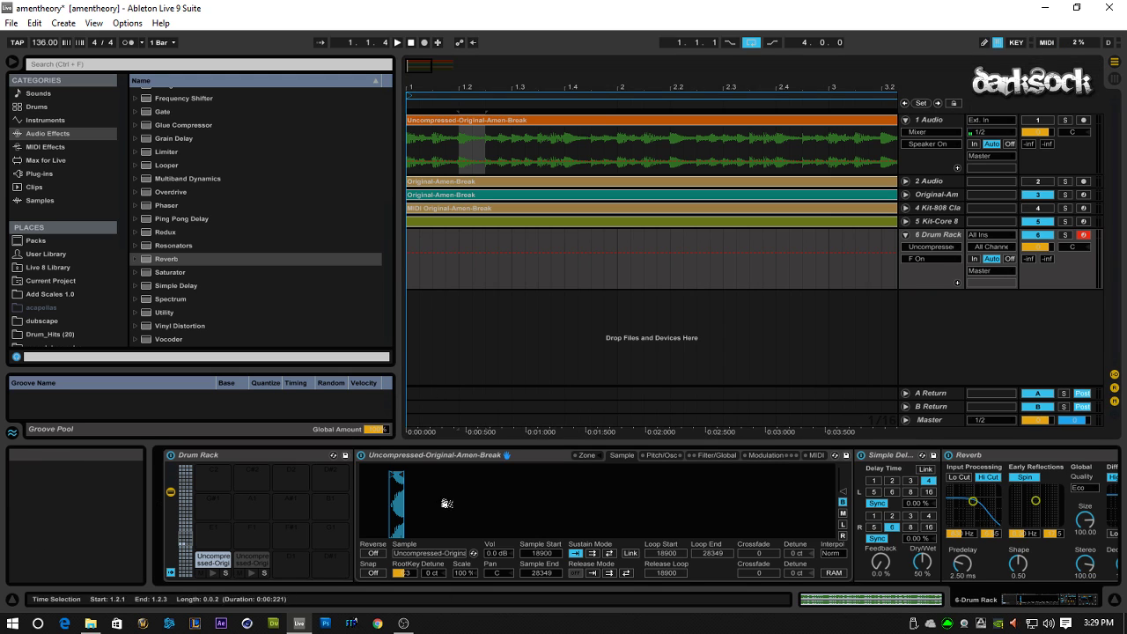
left_click_drag(457, 464, 489, 494)
mouse_move(698, 474)
left_mouse_down()
mouse_move(745, 473)
mouse_move(686, 473)
mouse_move(712, 474)
mouse_move(698, 474)
left_mouse_up()
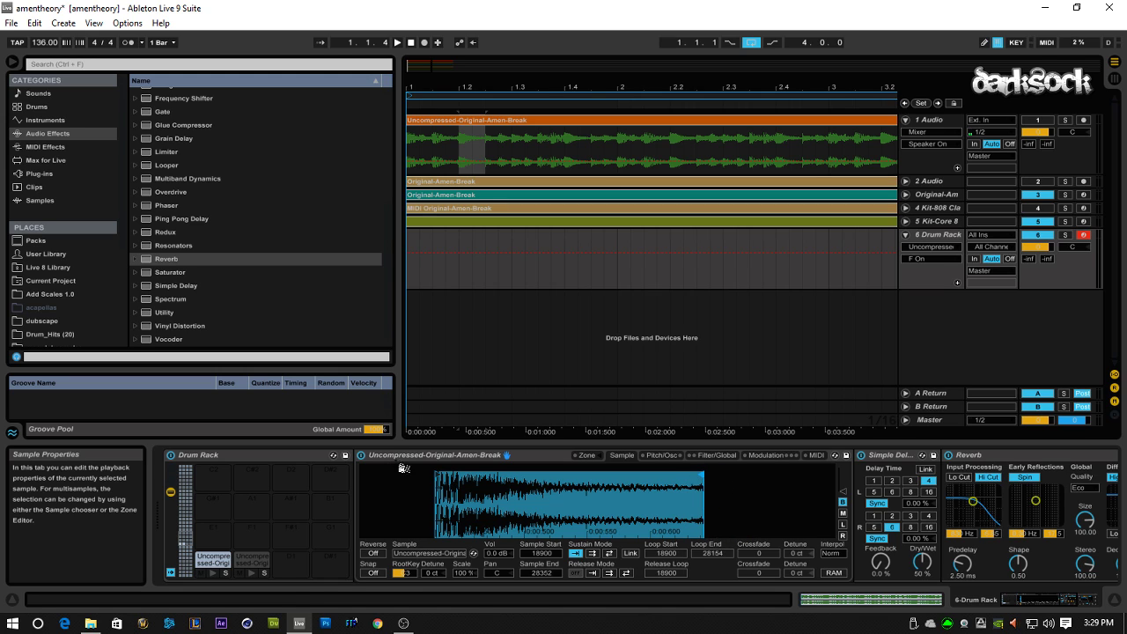
mouse_move(440, 478)
left_mouse_down()
mouse_move(409, 476)
mouse_move(432, 474)
mouse_move(437, 459)
left_mouse_up()
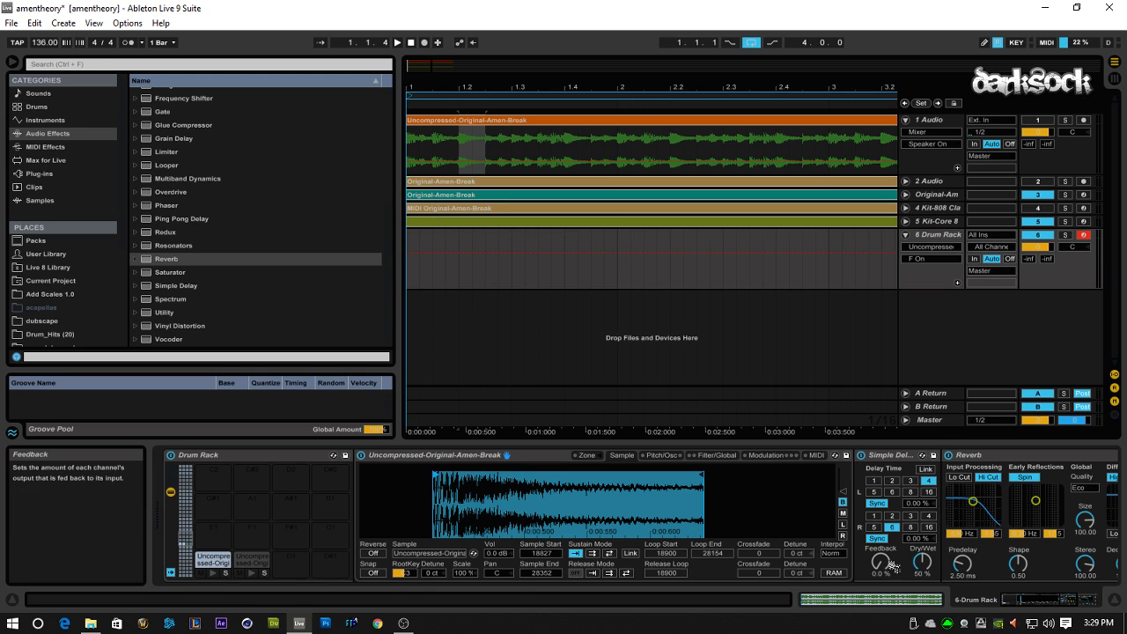
left_click(921, 564)
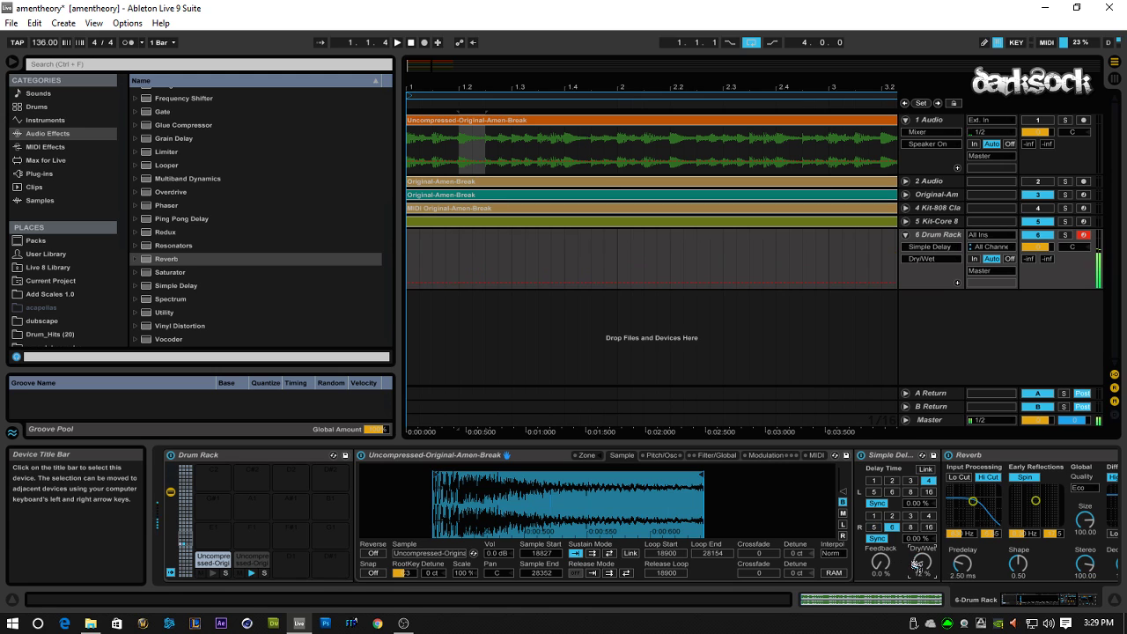
left_click(662, 455)
- Turn on the C#1 Sampler's Aux envelope and LFO 1, and lengthen the Aux attack
left_click(748, 456)
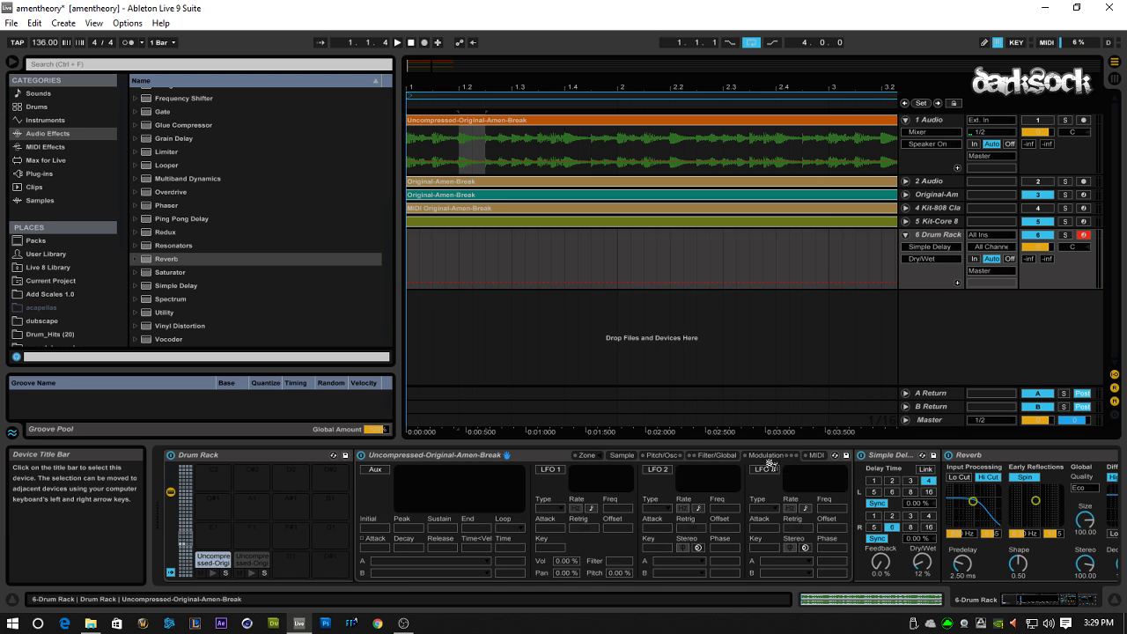
left_click(375, 469)
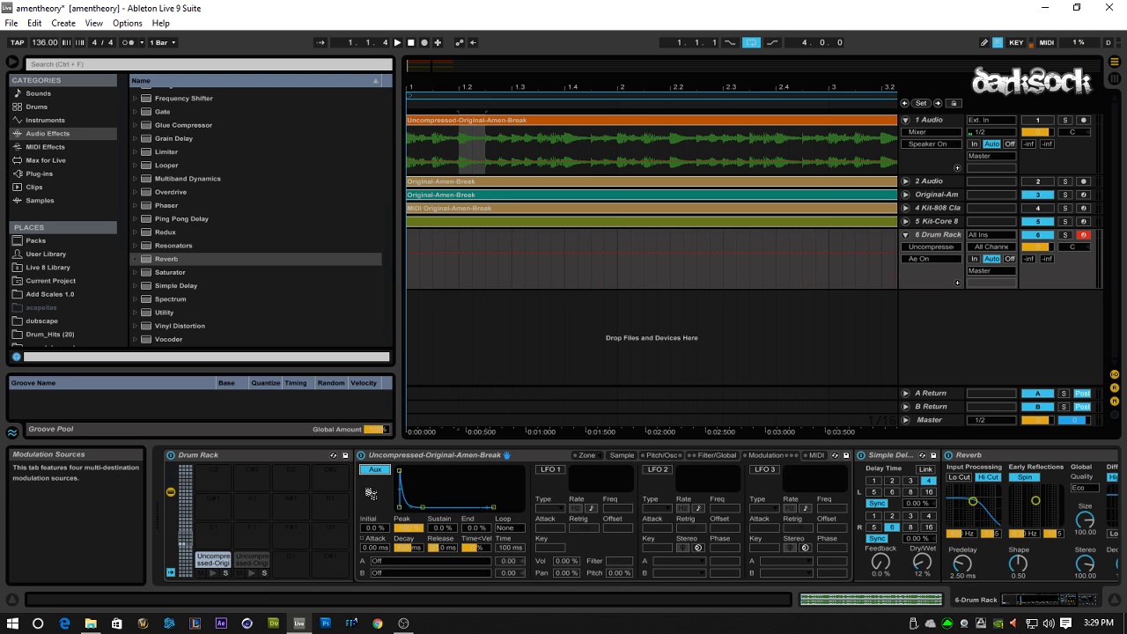
left_click(547, 469)
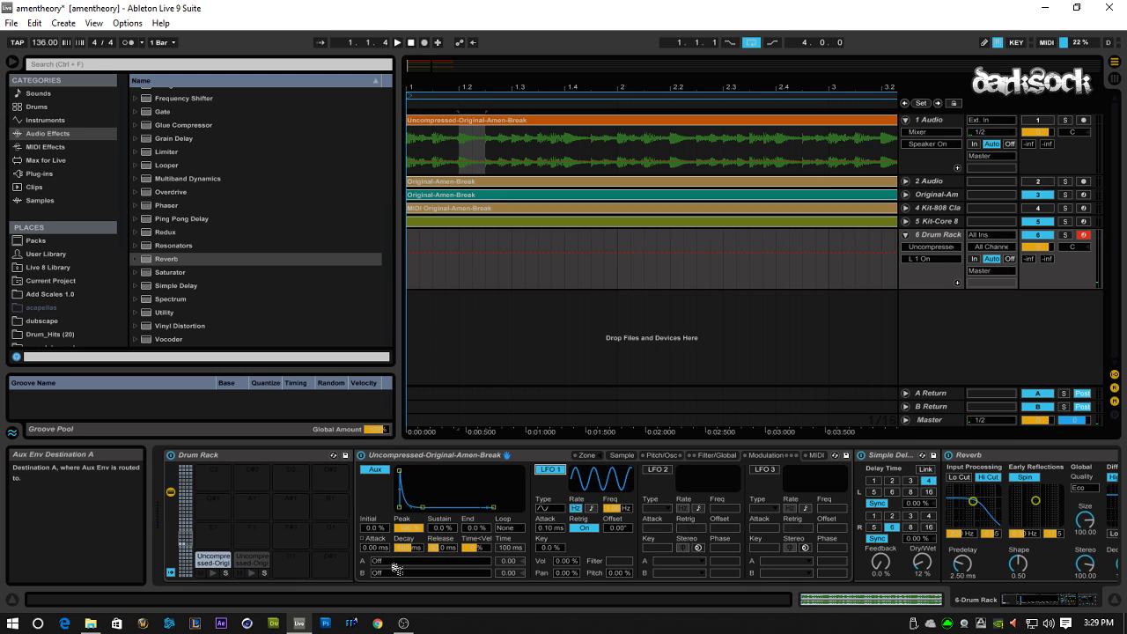
left_click_drag(399, 470, 437, 475)
- Enable the Sampler's modulation oscillator, lengthen its envelope attack, and return to the Sample page
left_click(621, 456)
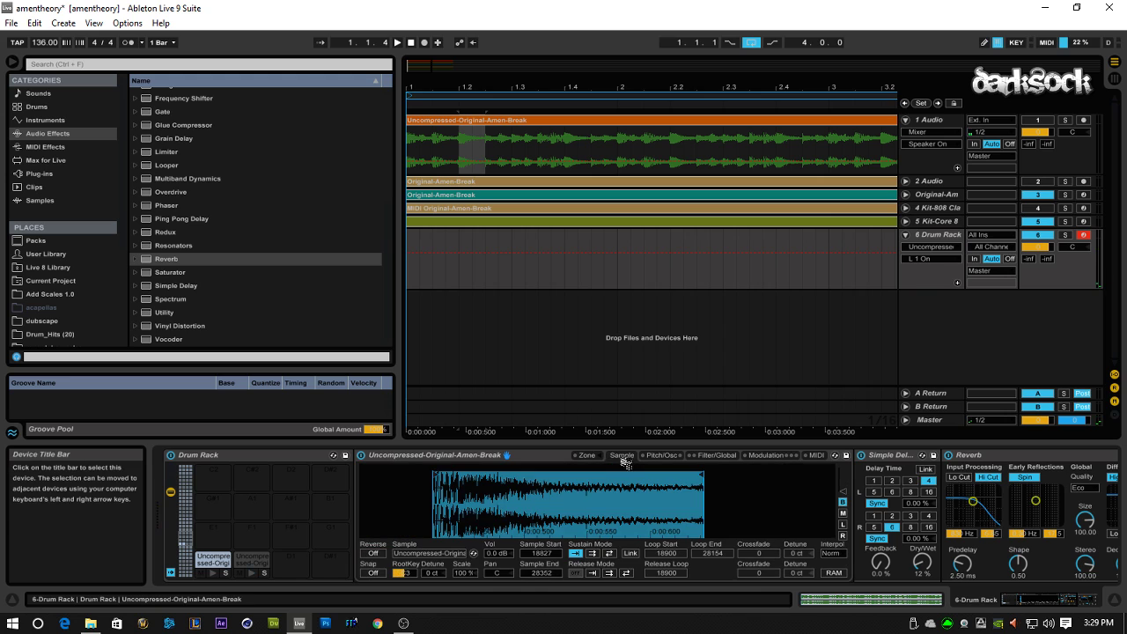
left_click(716, 455)
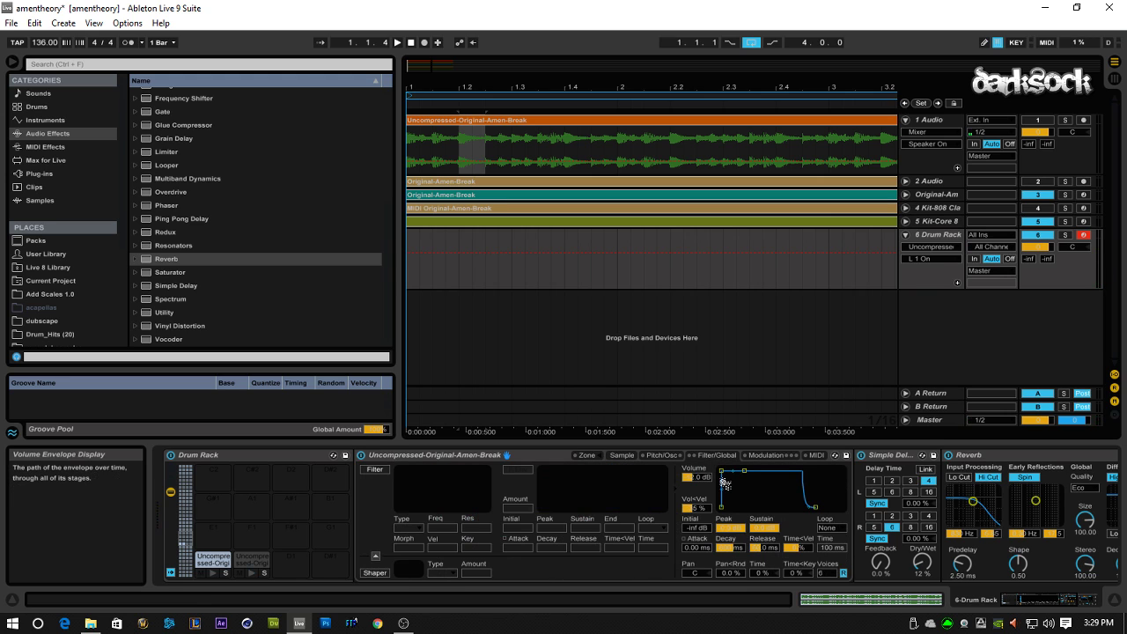
left_click(762, 455)
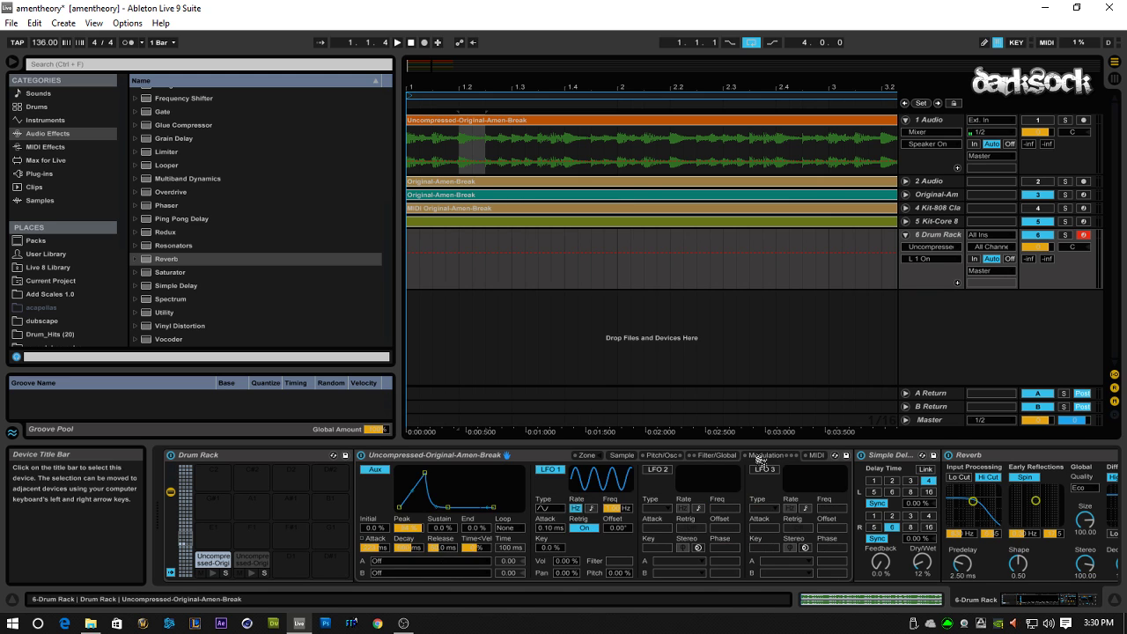
left_click(658, 456)
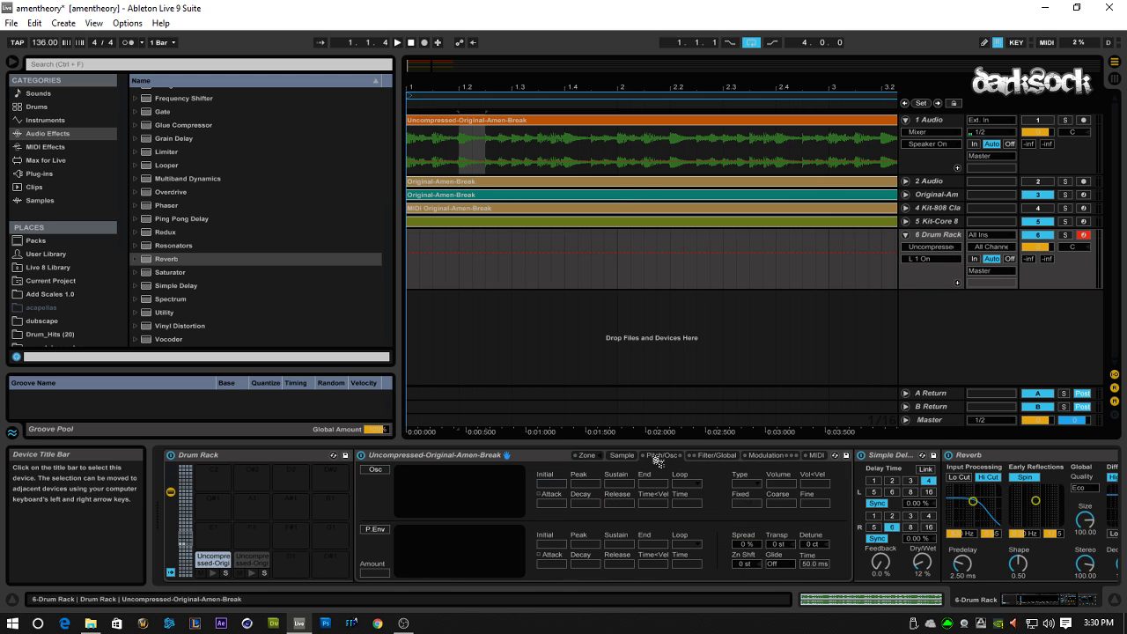
left_click(375, 469)
left_click_drag(405, 469, 425, 471)
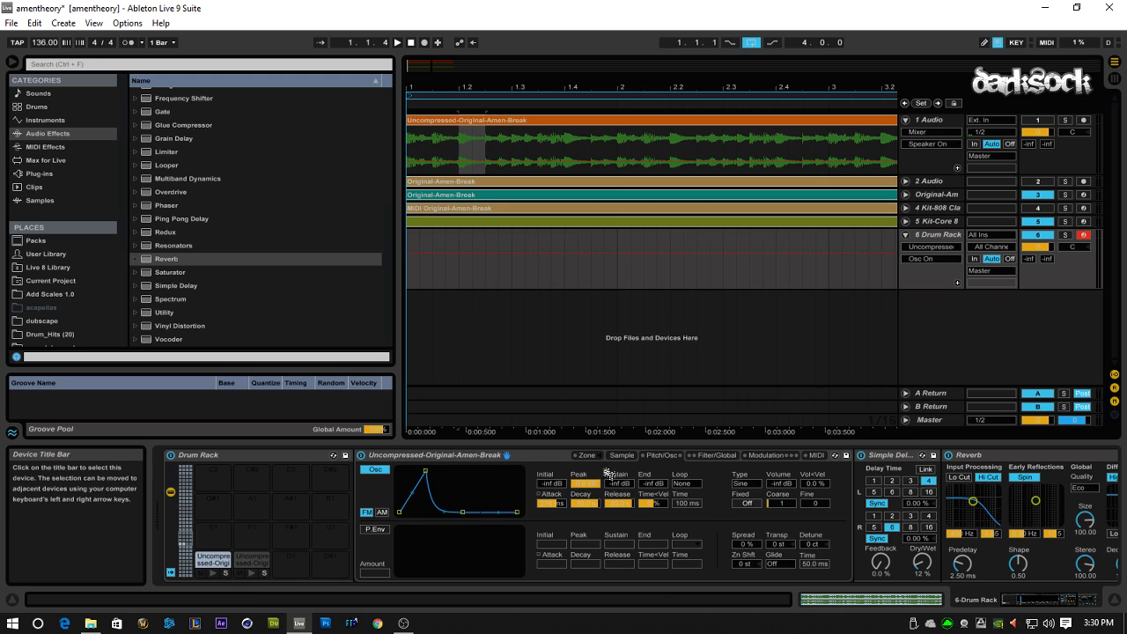
left_click(621, 455)
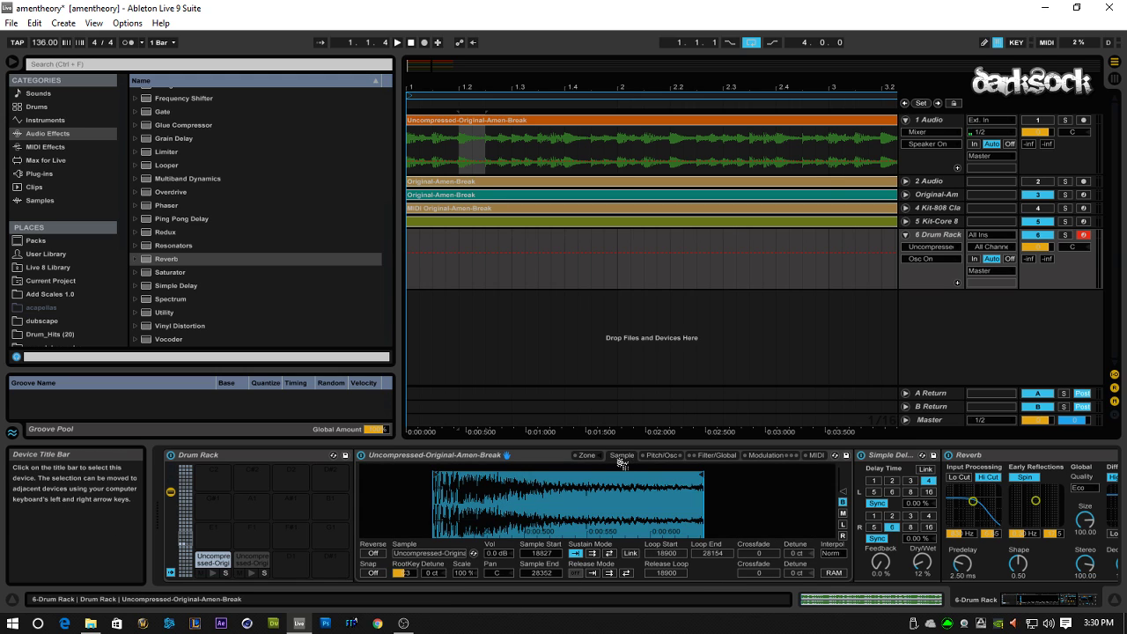
- Scroll the device chain, shrink the browser, and zoom out until whole Amen clips fit
left_click(1046, 603)
left_click_drag(1046, 603, 1064, 605)
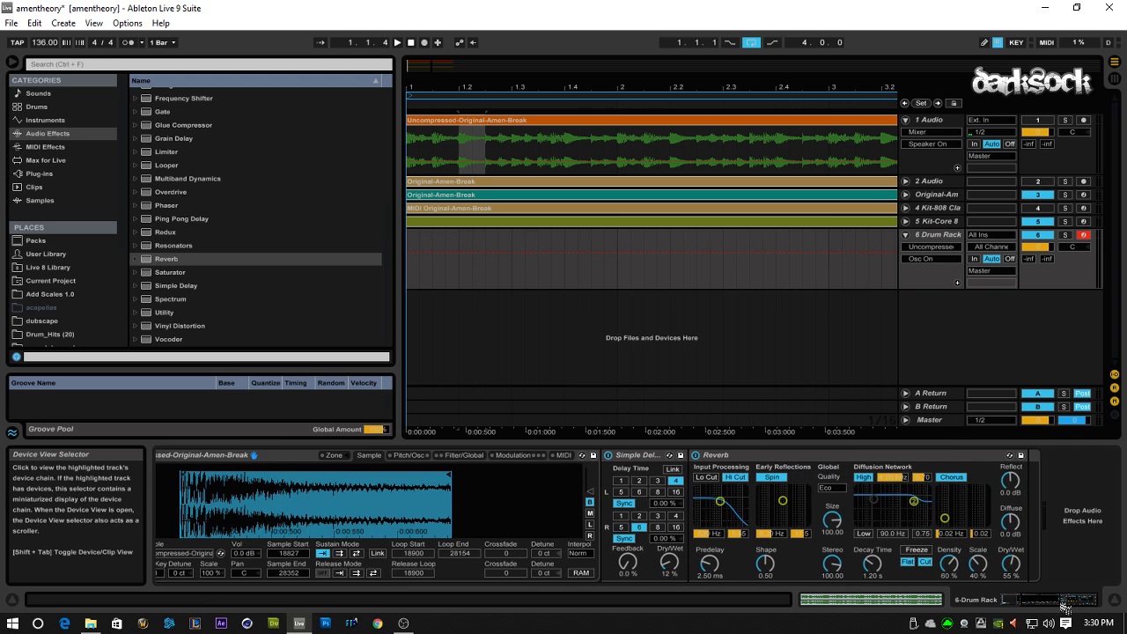
left_click(1017, 606)
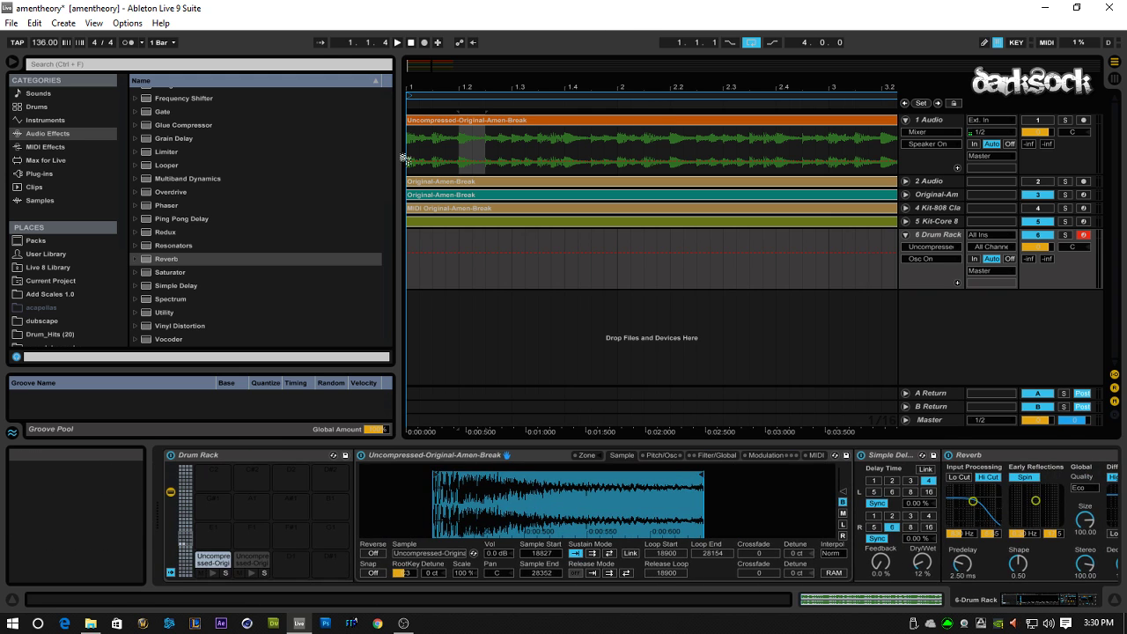
left_click_drag(404, 159, 204, 163)
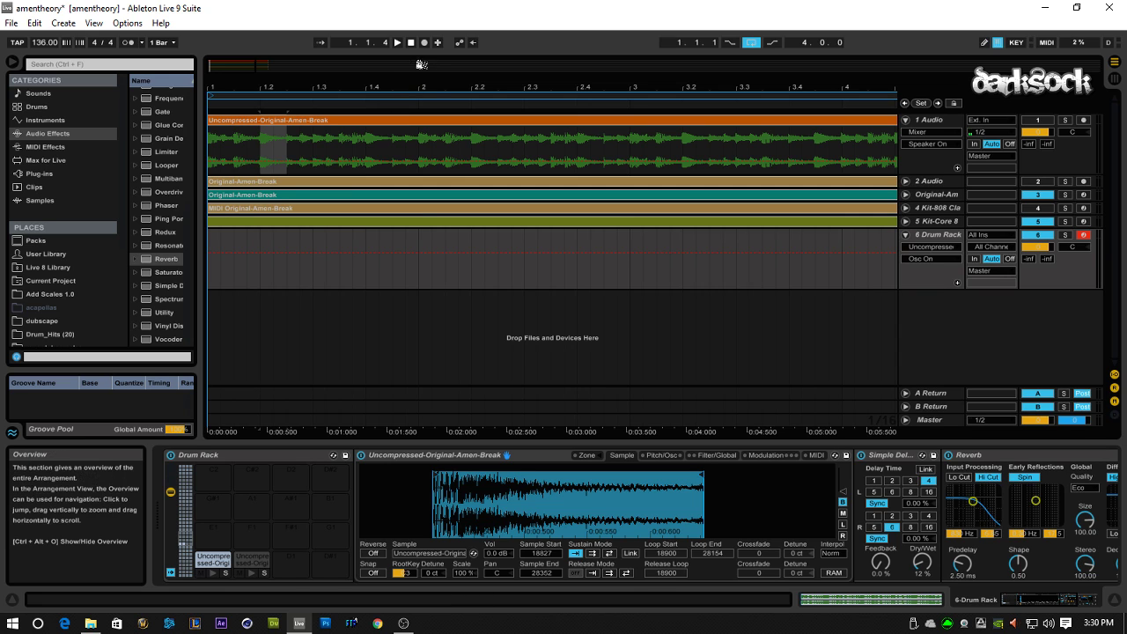
mouse_move(428, 88)
left_mouse_down()
mouse_move(428, 53)
mouse_move(428, 77)
left_mouse_up()
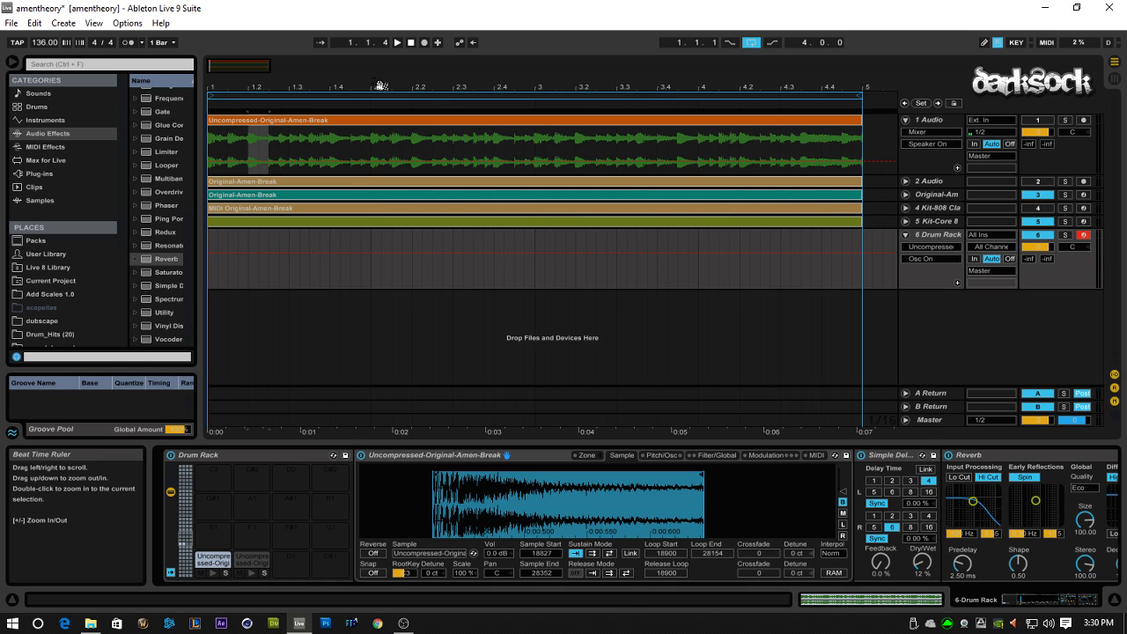
left_click_drag(381, 86, 381, 85)
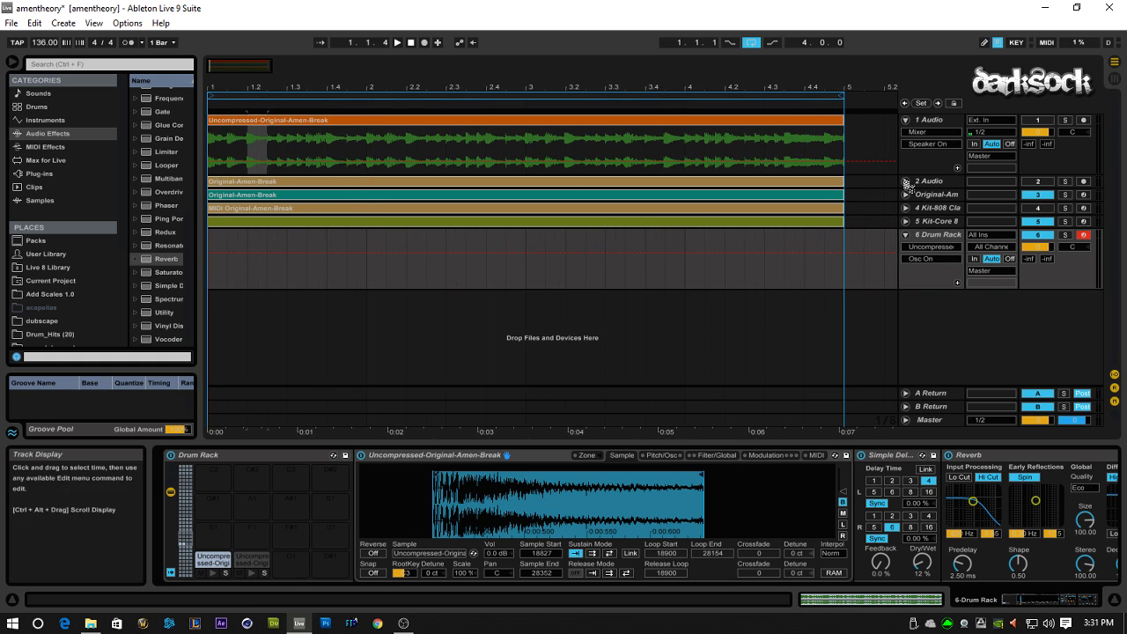
- Review the 2 Audio track, unfold Original-Amen-Break, then shift the Drum Rack sampler's break waveform
left_click(931, 181)
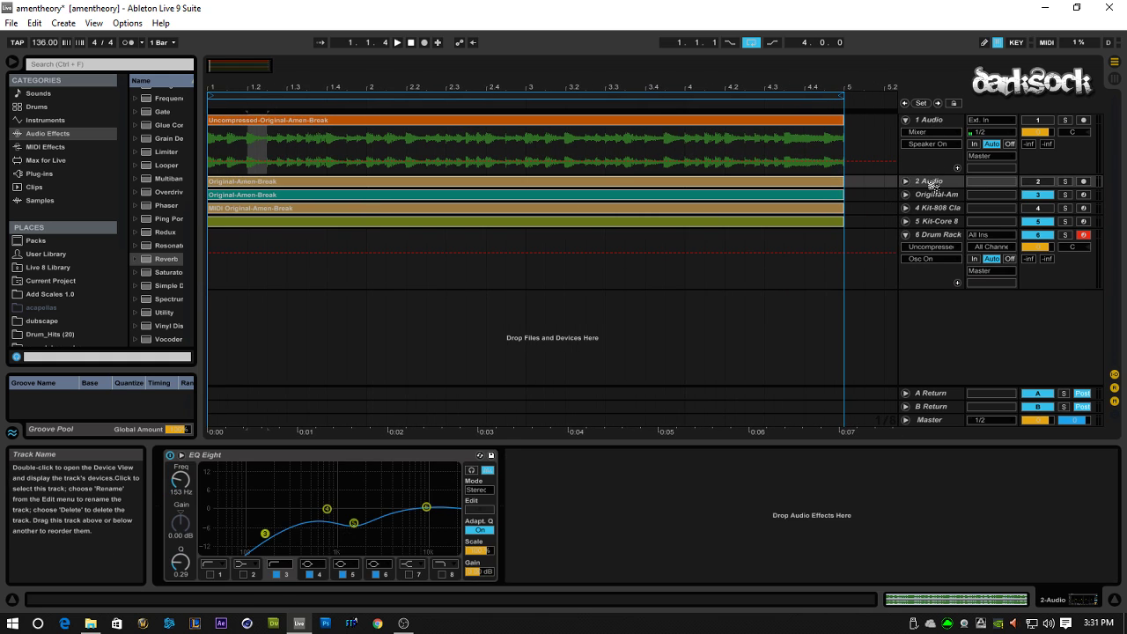
left_click(905, 194)
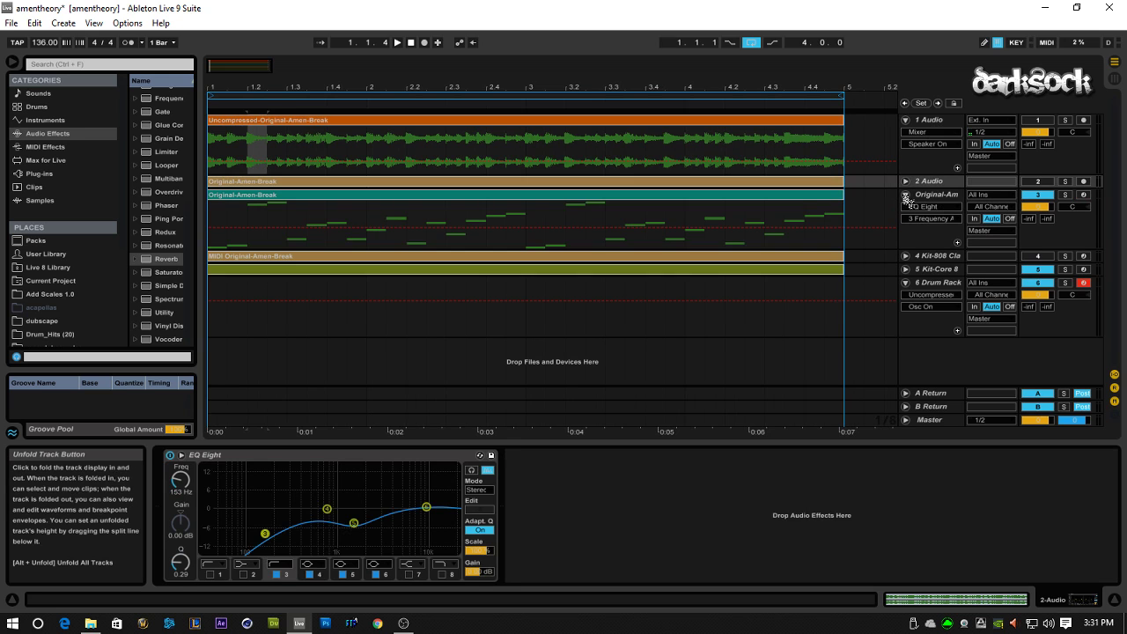
left_click(925, 200)
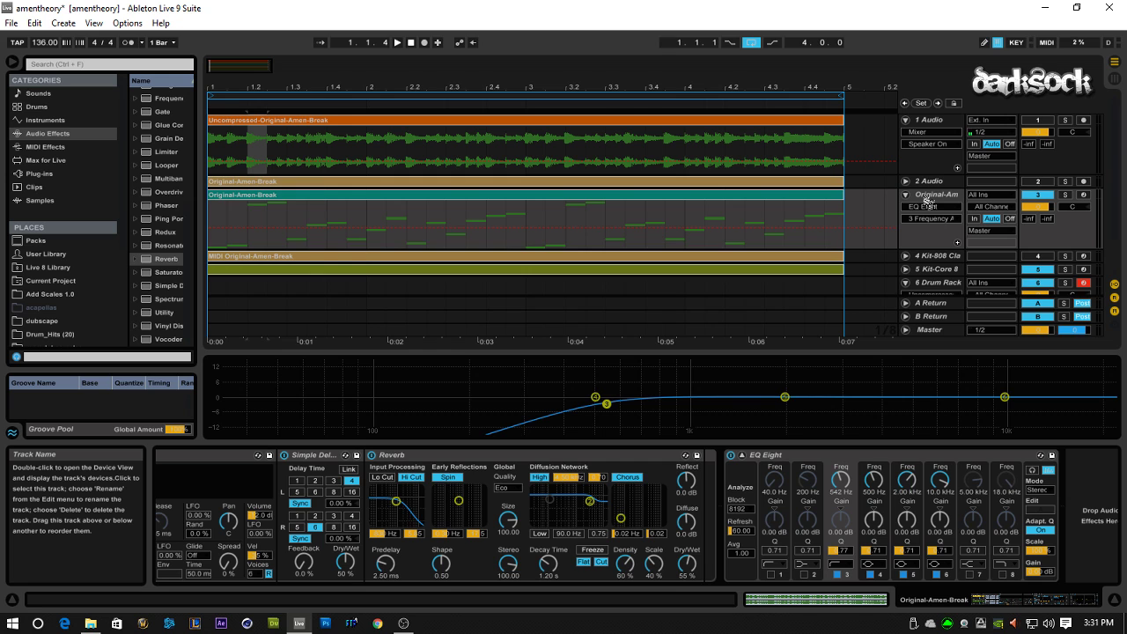
scroll(926, 200, "down", 2)
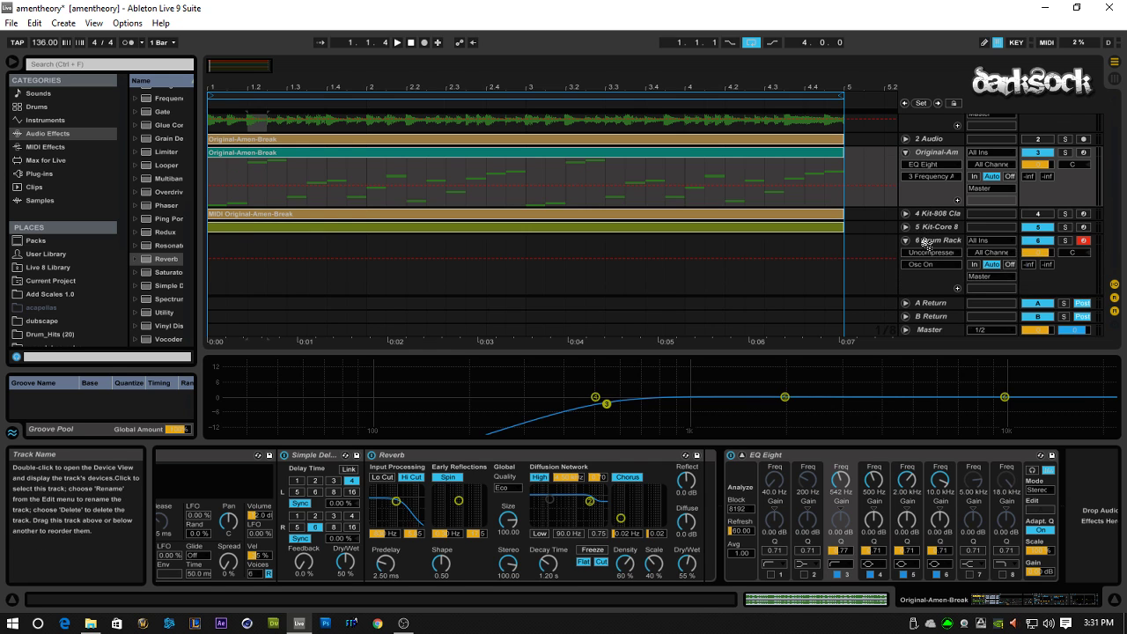
left_click(927, 248)
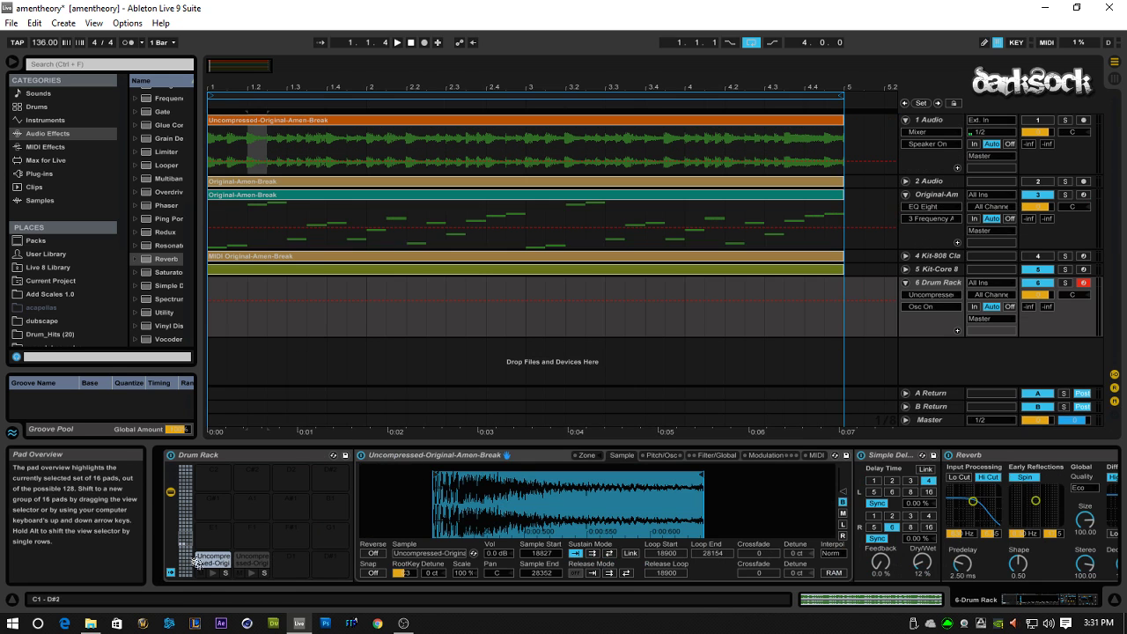
left_click_drag(439, 511, 388, 512)
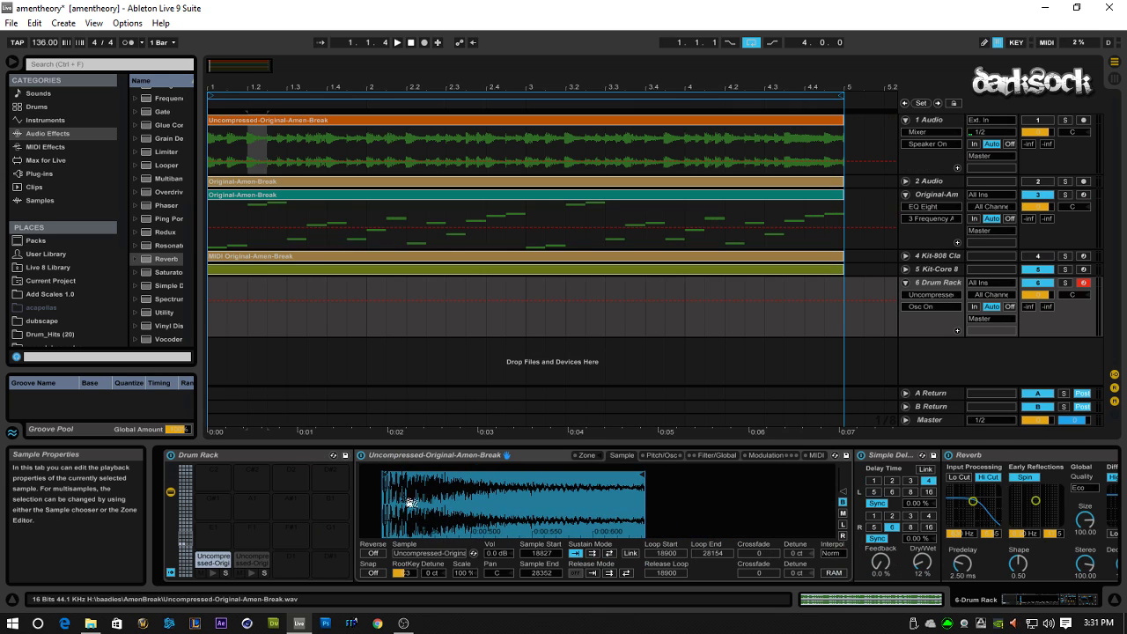
- Unfold Kit-808, check Kit-808 Classic and Kit-Core 808 devices, then return to Original-Amen-Break's effects
left_click(905, 256)
left_click(926, 257)
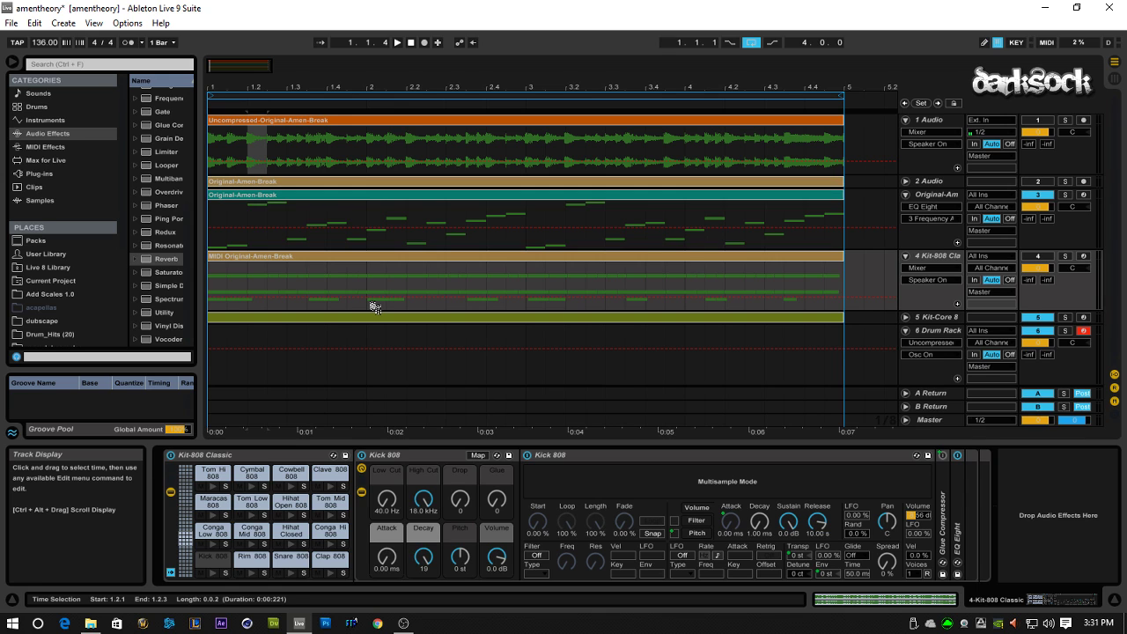
left_click(936, 319)
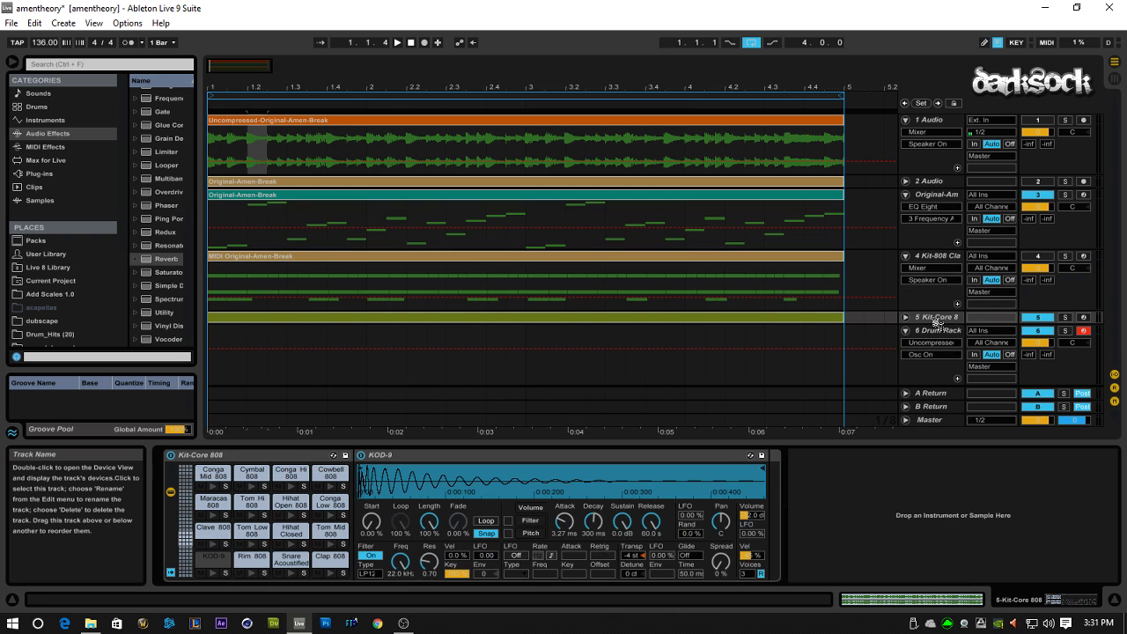
left_click(936, 197)
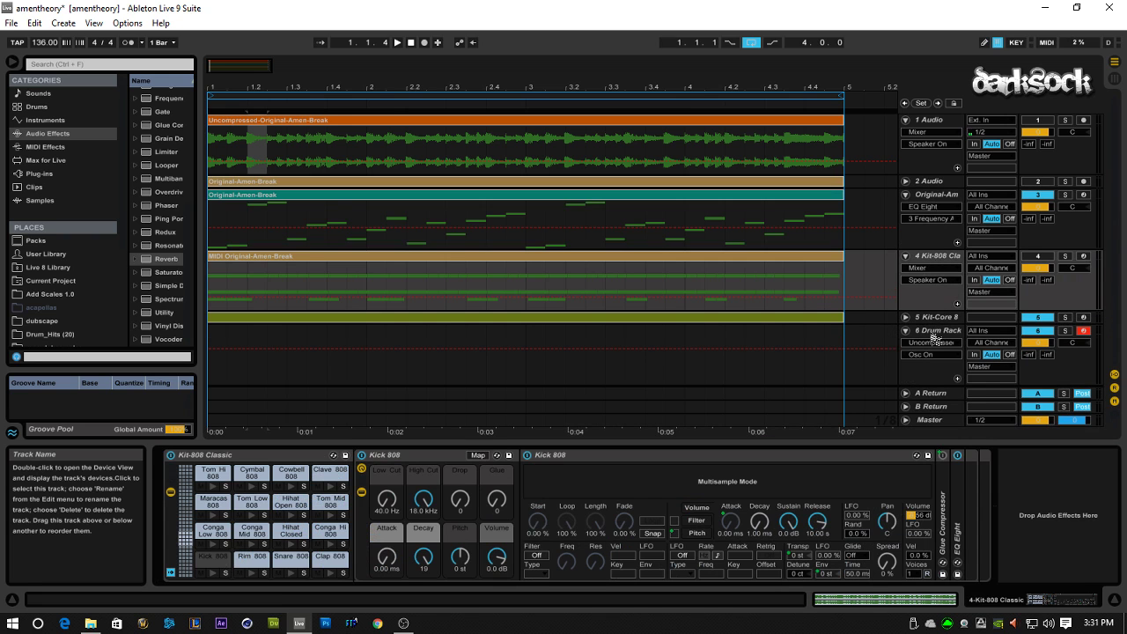
left_click(931, 331)
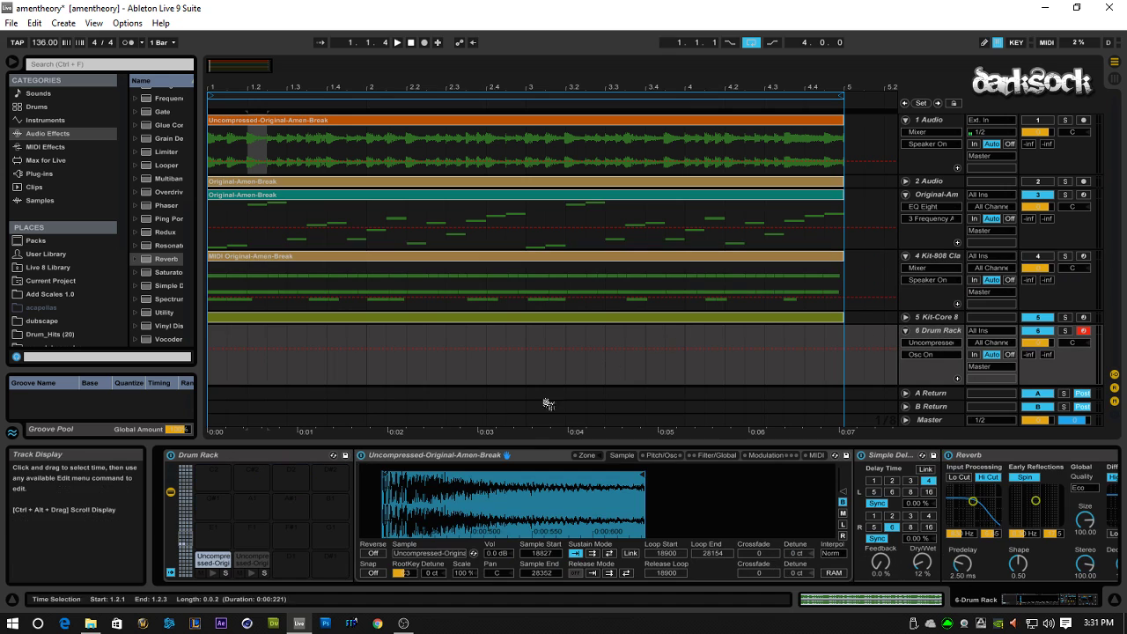